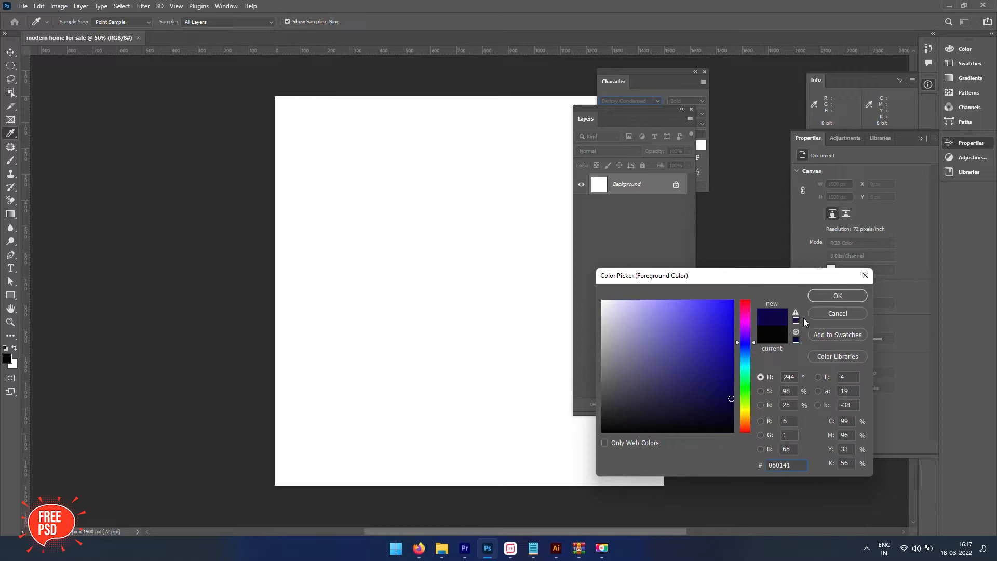
Fill the Background with navy #060141 and draw a white rectangle about 1399 × 1092 px over the upper canvas, reaching its right edge.
key("alt+BackSpace")
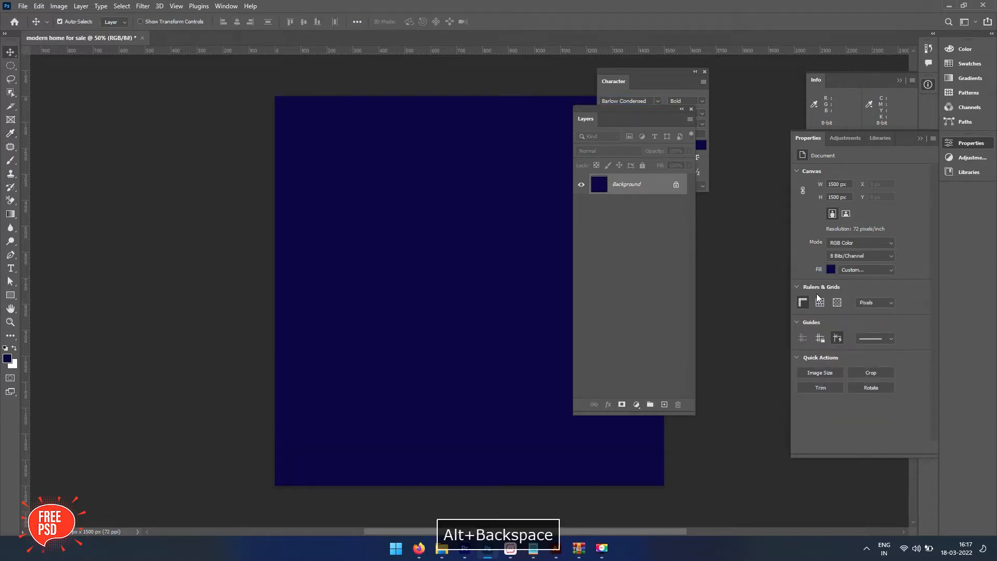
left_click(10, 295)
key("Tab")
left_click_drag(330, 111, 693, 396)
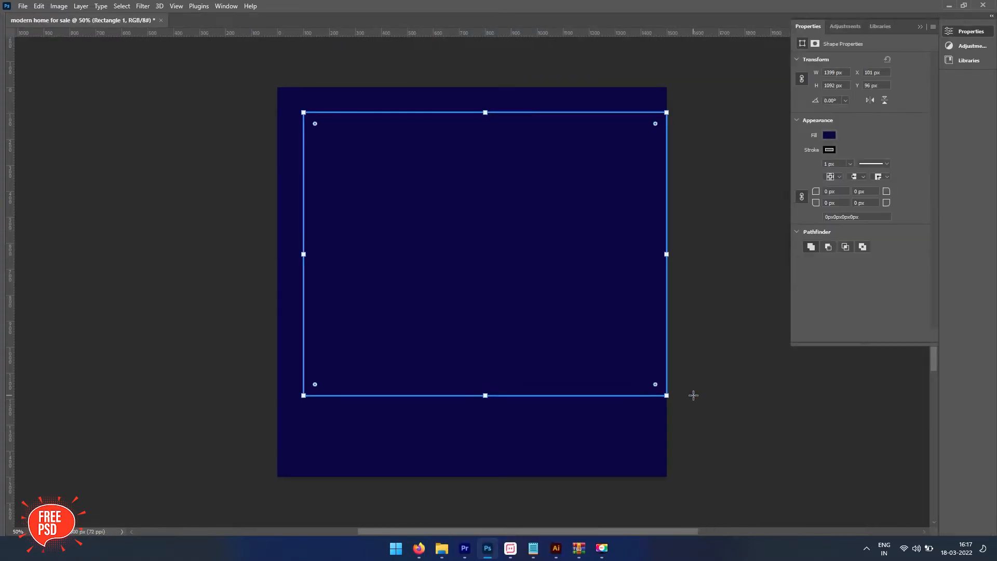
key("ctrl+BackSpace")
Nudge the white rectangle up to about X 100.5 px, Y 35.5 px.
key("v")
key("shift+Left")
key("shift+Right")
key("shift+Up")
key("shift+Up")
key("shift+Up")
key("shift+Up")
key("shift+Up")
key("shift+Up")
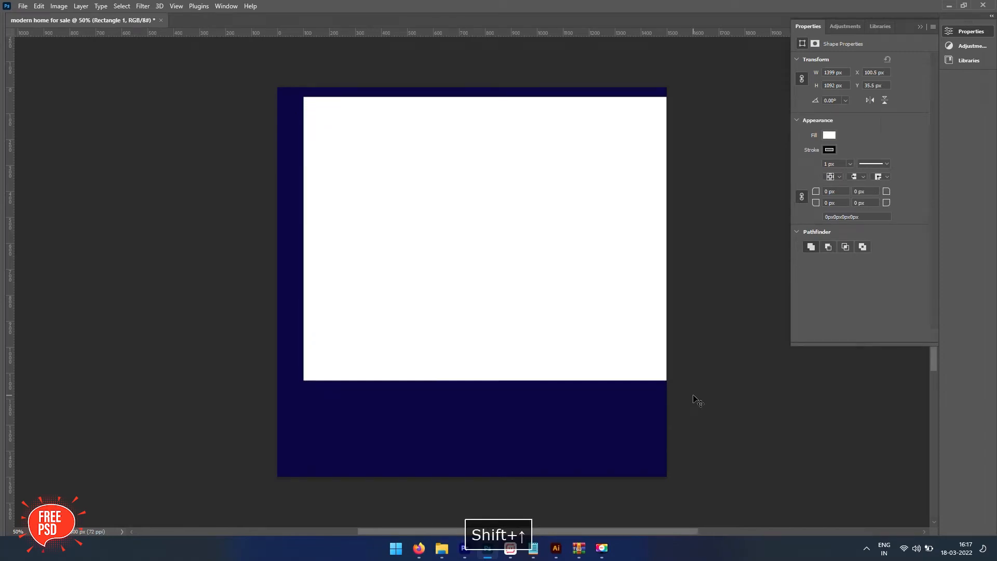
key("Tab")
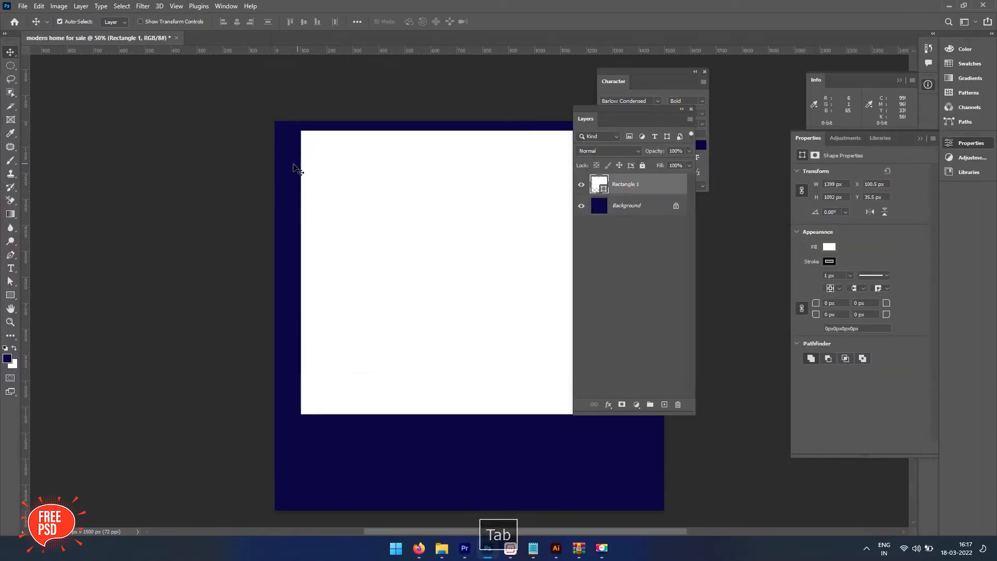
Add a new layer filled with bright blue #0382ee and place it below the white rectangle's layer.
left_click(8, 359)
left_click(834, 294)
key("ctrl+shift+n")
key("Return")
left_click(7, 359)
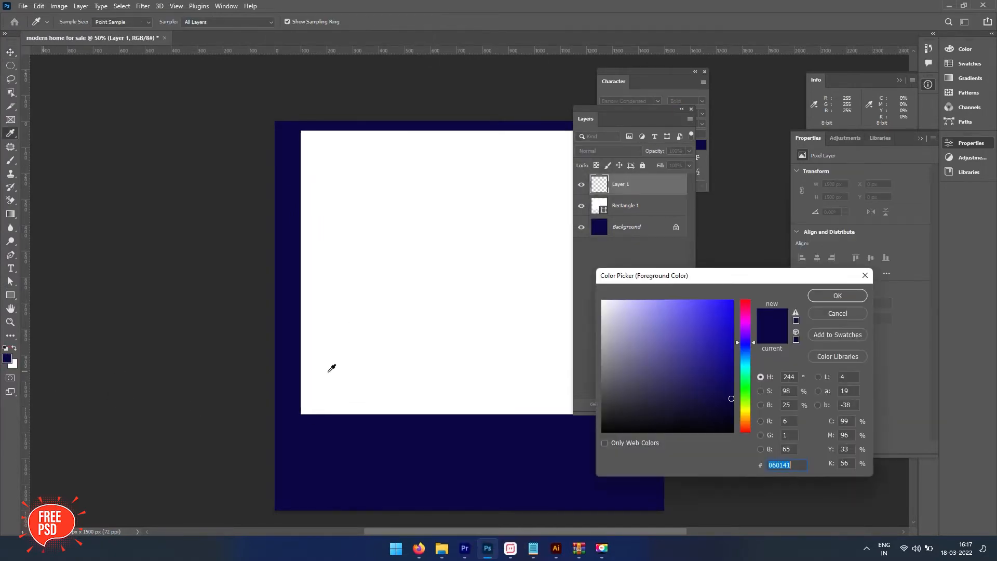
type("0c65b0")
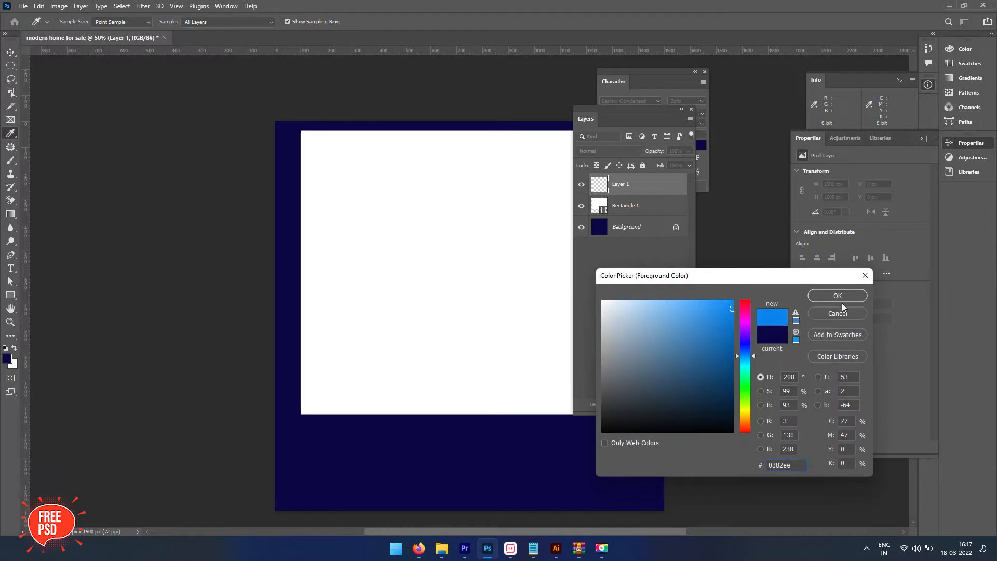
left_click(837, 295)
key("v")
key("alt+BackSpace")
key("ctrl+bracketleft")
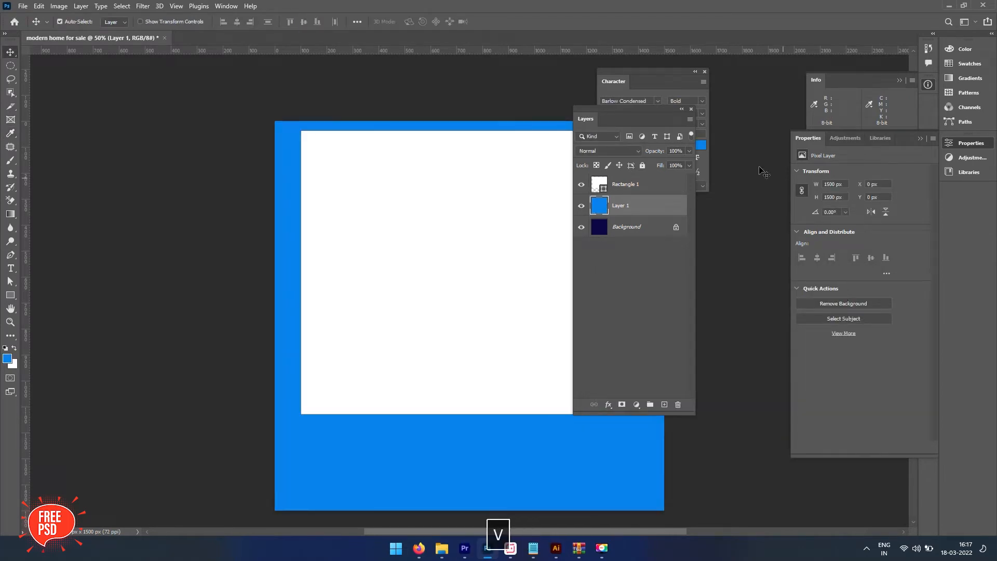
Add a mask to the blue layer and paint black on it with the 1096 px cloud brush around the white rectangle.
key("b")
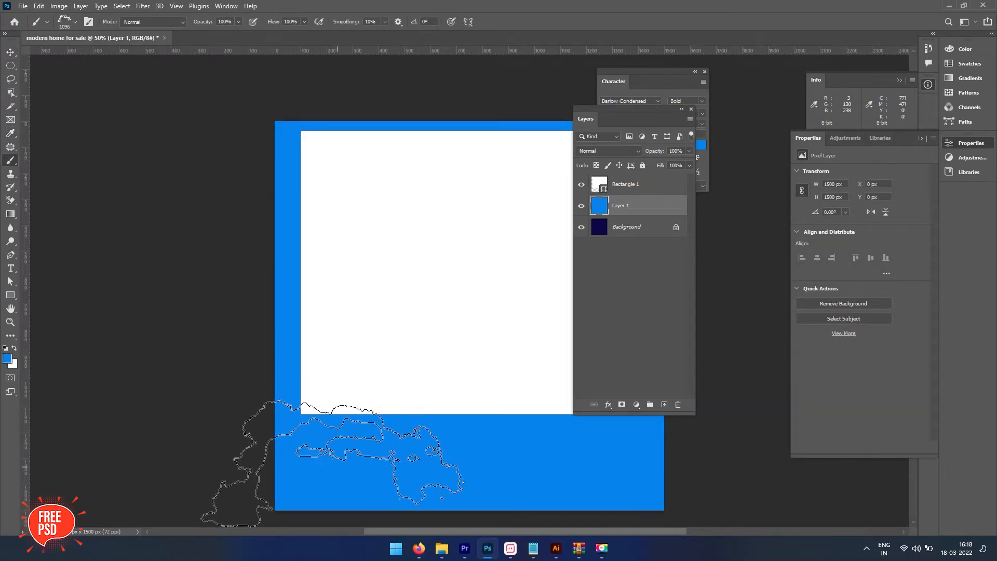
left_click(623, 229)
left_click(599, 208)
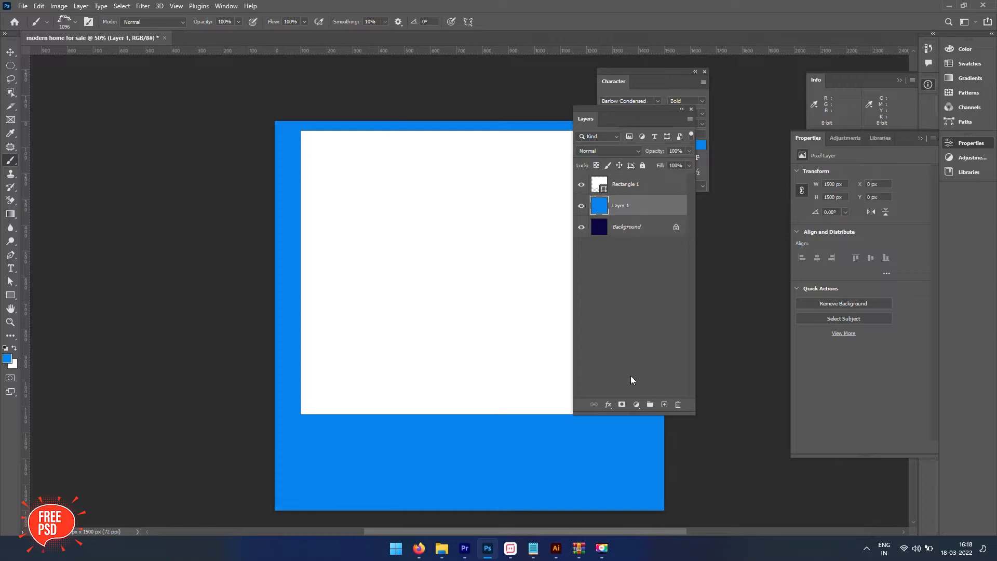
left_click(622, 404)
left_click(405, 415)
left_click(368, 239)
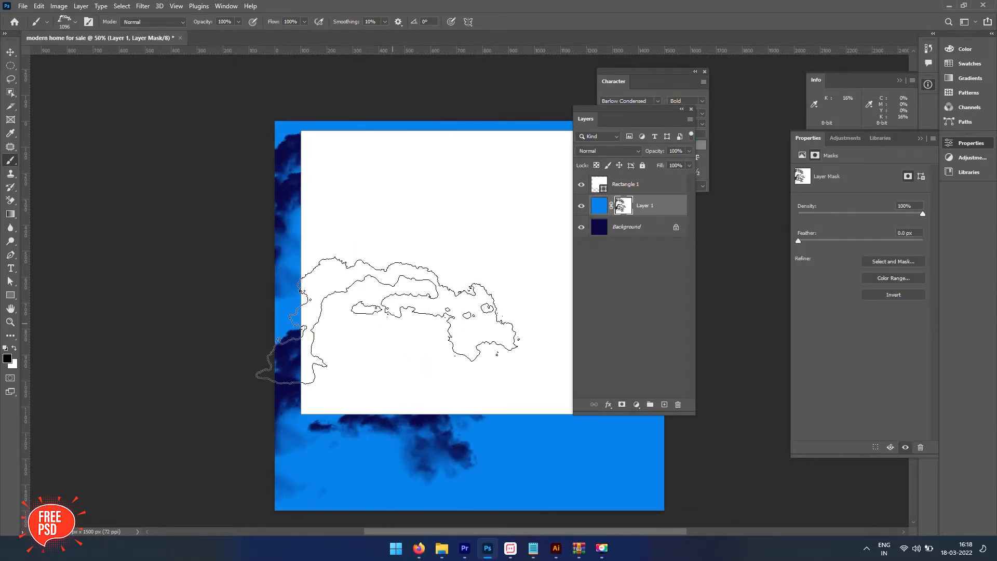
left_click(395, 319)
Switch to a different cloud brush at 1467 px and paint more black clouds on the blue layer's mask to darken it.
right_click(551, 439)
left_click(557, 469)
left_click(481, 434)
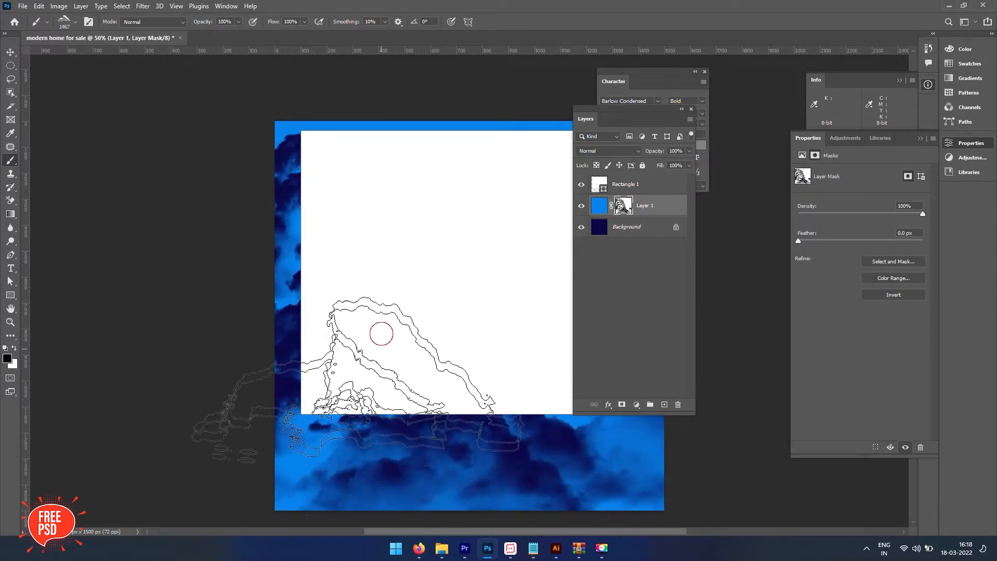
key("Tab")
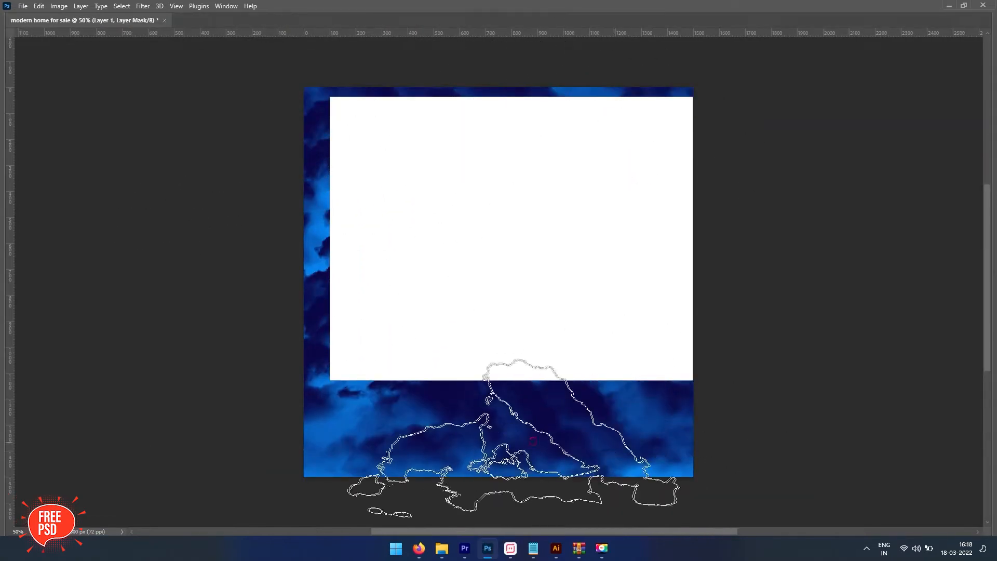
left_click(519, 405)
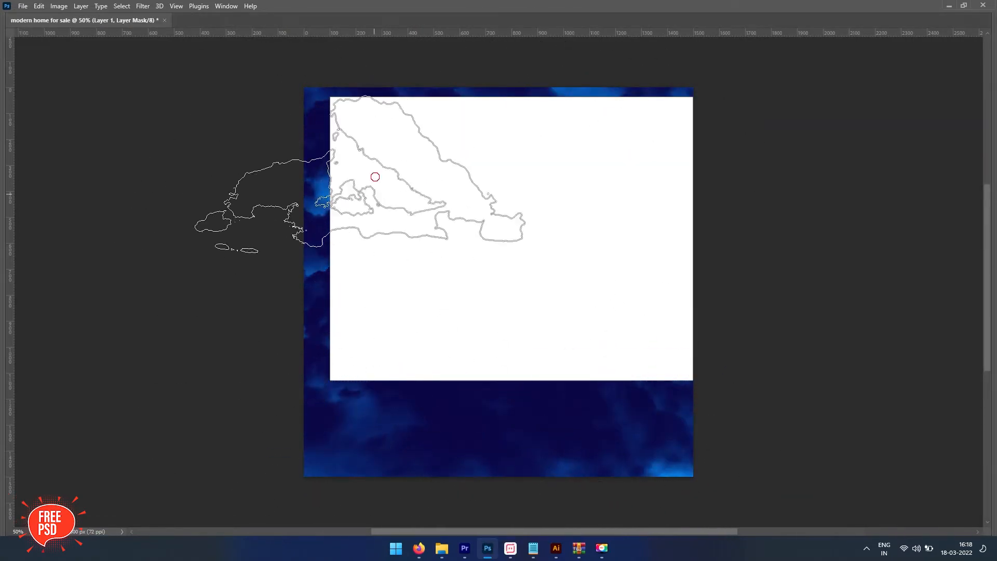
key("Tab")
Lower the opacity of the masked blue cloud layer.
key("v")
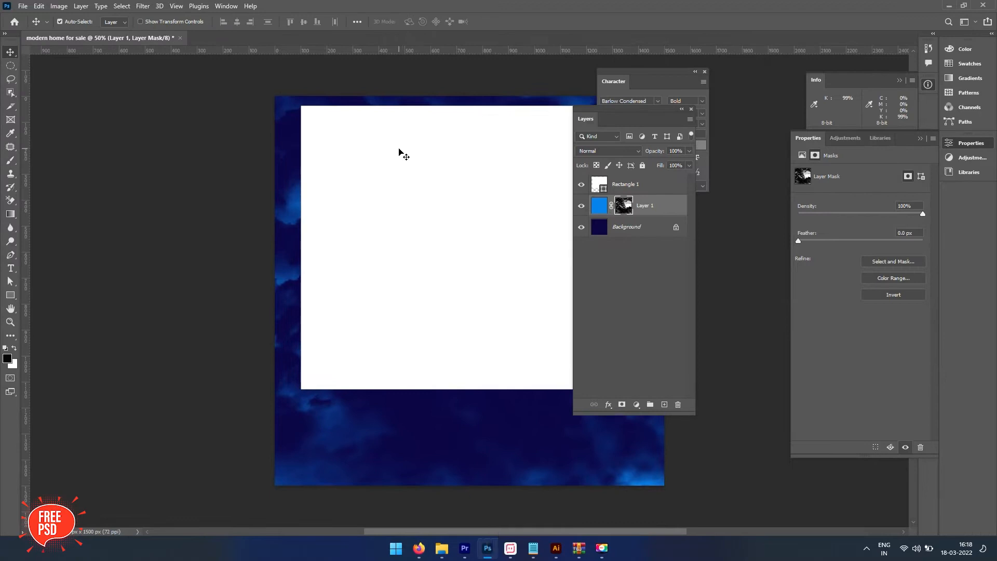
key("2")
key("3")
scroll(266, 107, "up", 1)
Draw a rectangle about 508 × 176 px from the canvas's left edge near the top and move its top-right corner inward to slant that end.
left_click(430, 222)
key("u")
left_click_drag(271, 138, 406, 184)
key("space")
key("a")
key("shift+Left")
key("Return")
key("Return")
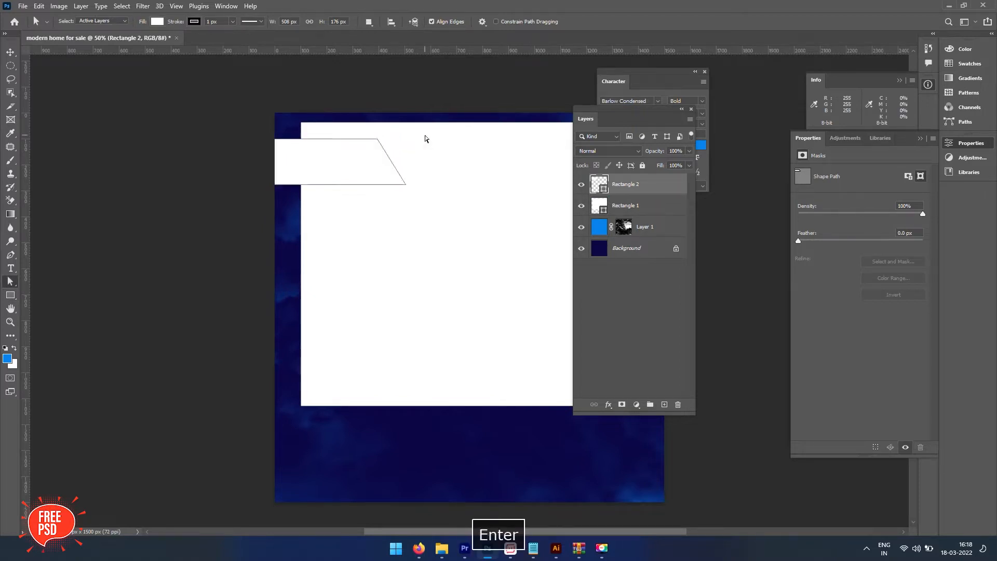
Change the slanted banner's fill to golden yellow (RGB 255, 198, 0).
key("v")
double_click(598, 184)
left_click(707, 311)
left_click_drag(709, 310, 732, 300)
left_click_drag(749, 431, 750, 417)
key("Return")
Remove the stroke from the yellow banner.
key("a")
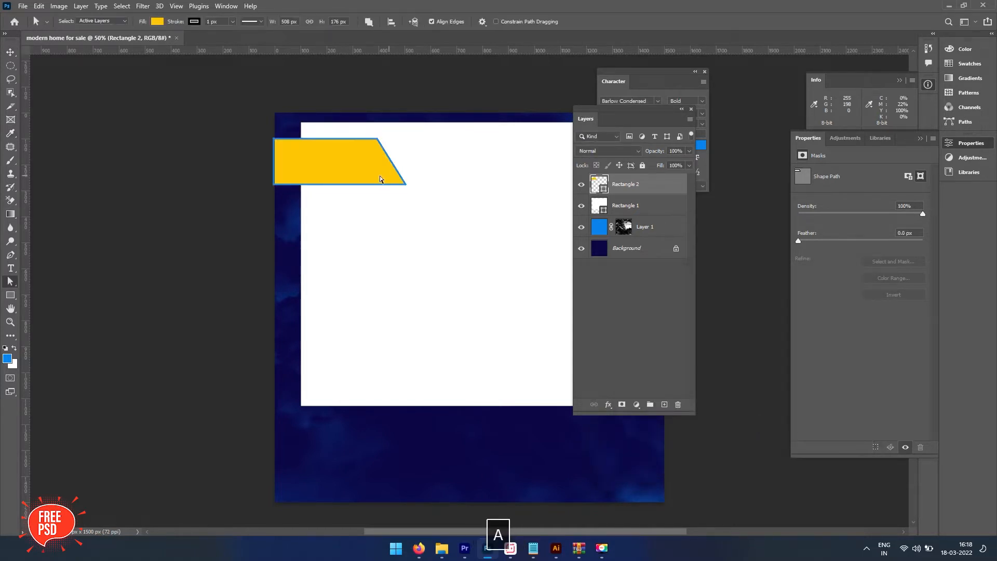
left_click(193, 23)
left_click(137, 40)
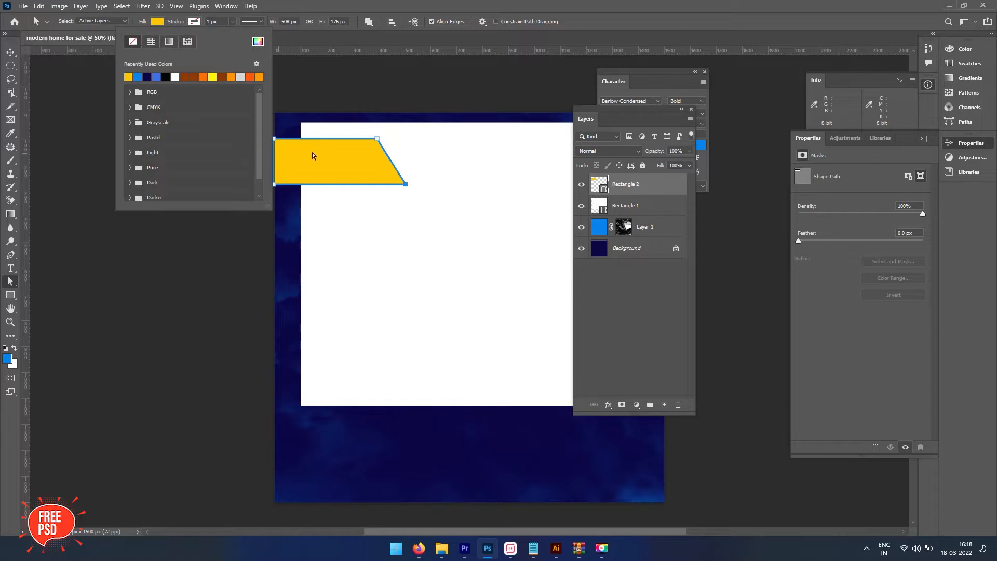
Extend the yellow banner past the canvas's left edge and shift its slanted end right, making it about 568 px wide.
left_click(296, 153)
key("shift+Left")
key("Return")
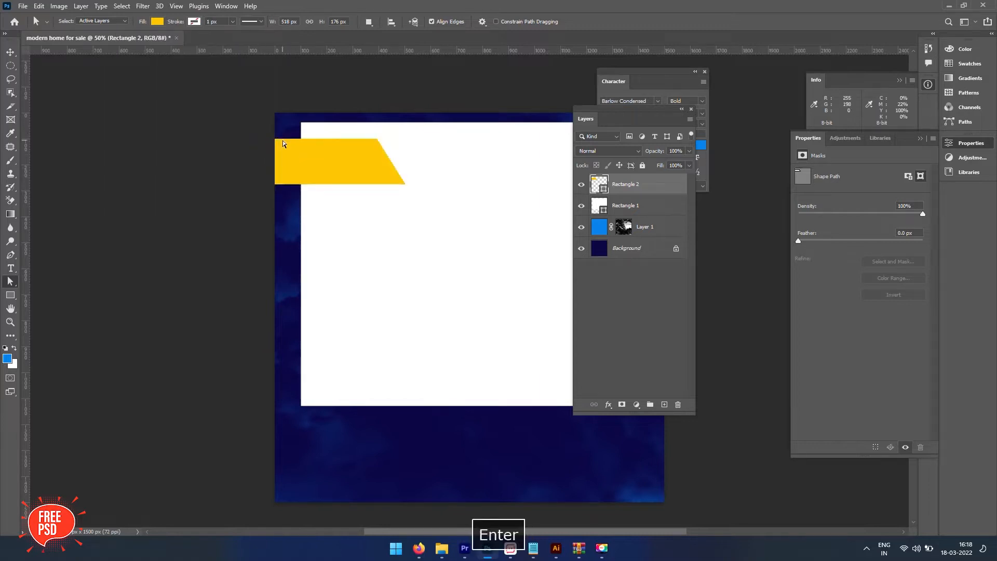
left_click_drag(370, 157, 409, 129)
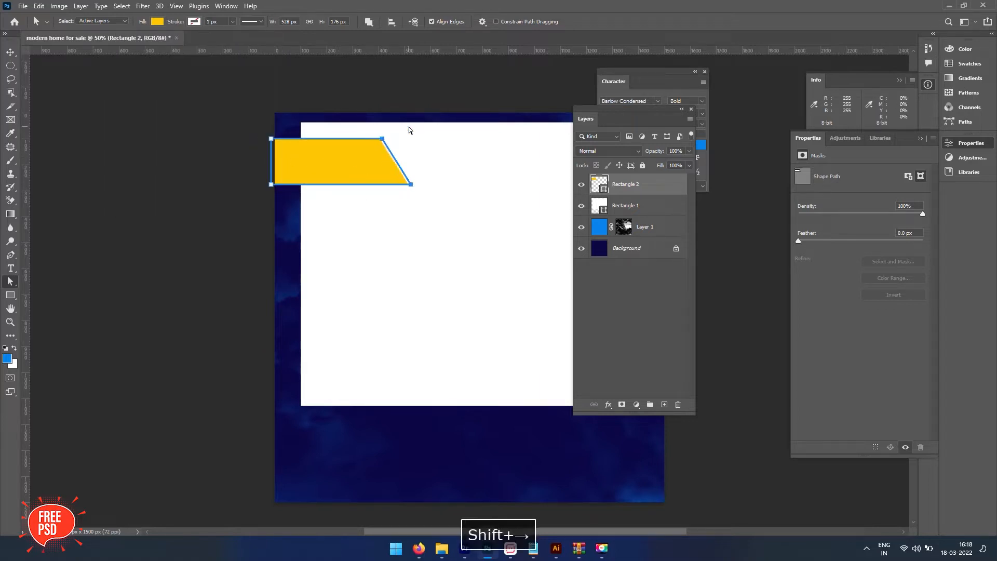
Raise the yellow banner's lower edge by 40 px and nudge the whole banner down slightly.
left_click_drag(356, 154, 441, 202)
key("shift+Up")
key("shift+Up")
key("shift+Up")
key("shift+Up")
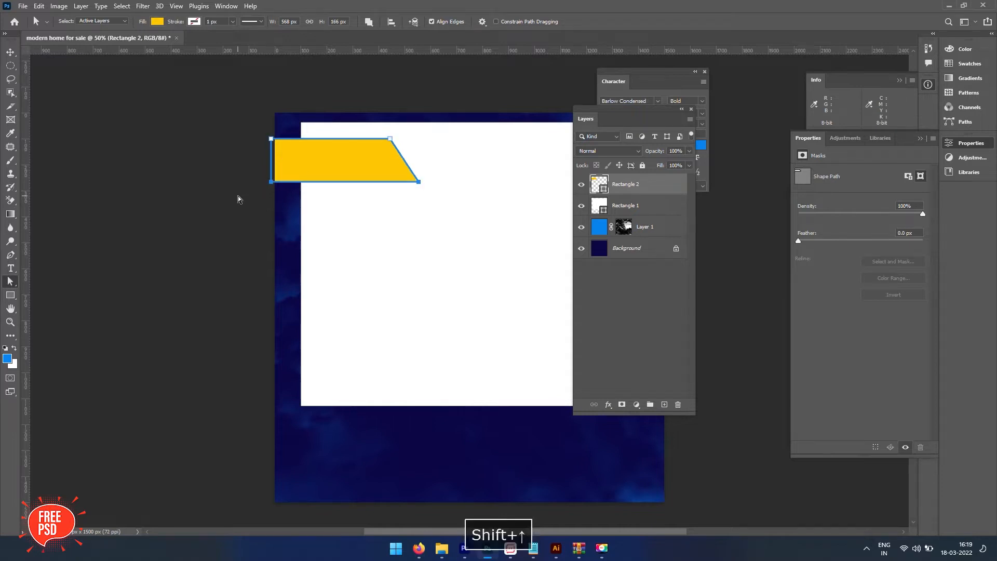
key("v")
key("shift+Down")
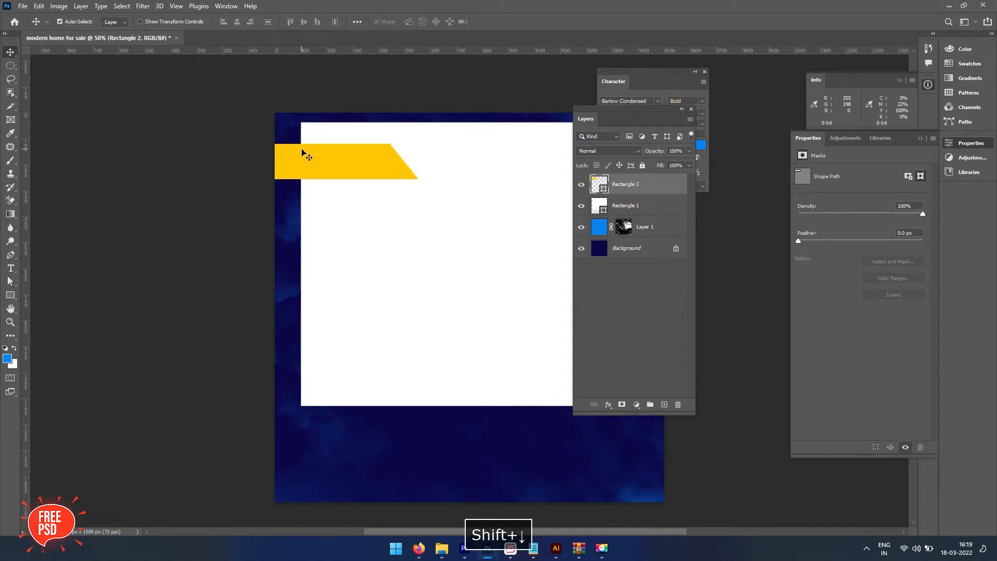
Draw a narrow vertical bar about 13 × 66 px near the yellow banner's left end and fill it with the background navy.
scroll(301, 161, "up", 10)
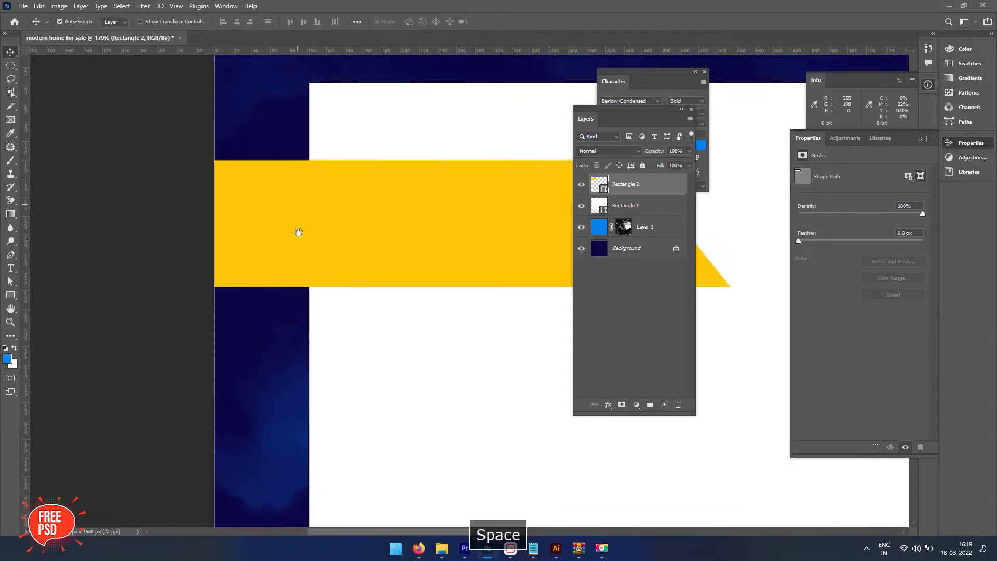
left_click(11, 295)
left_click_drag(236, 248, 227, 261)
key("v")
double_click(595, 181)
left_click(222, 161)
key("Return")
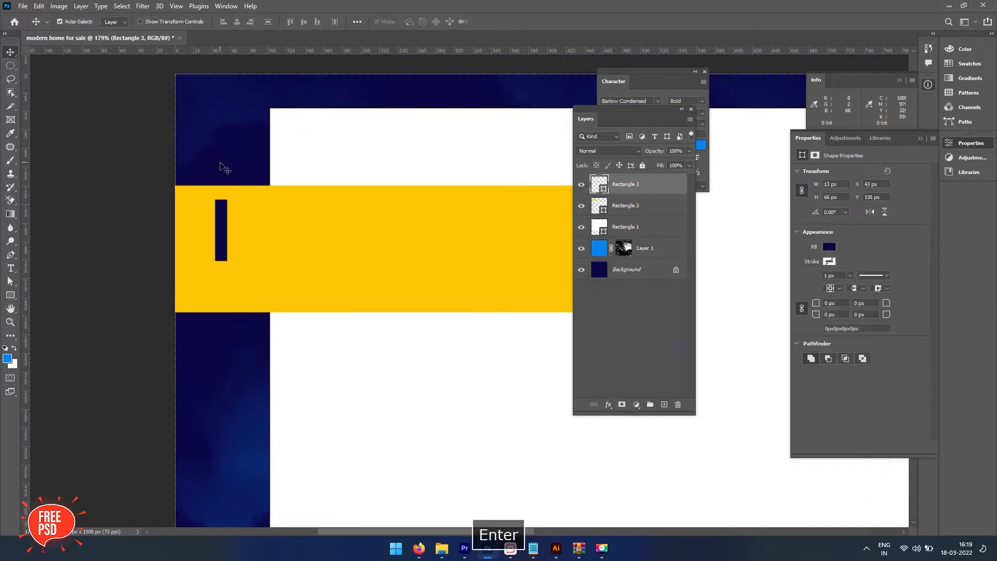
Duplicate the navy bar once to the right and once to the left, about 20 px apart, for a row of three.
scroll(215, 169, "up", 4)
key("alt+Right")
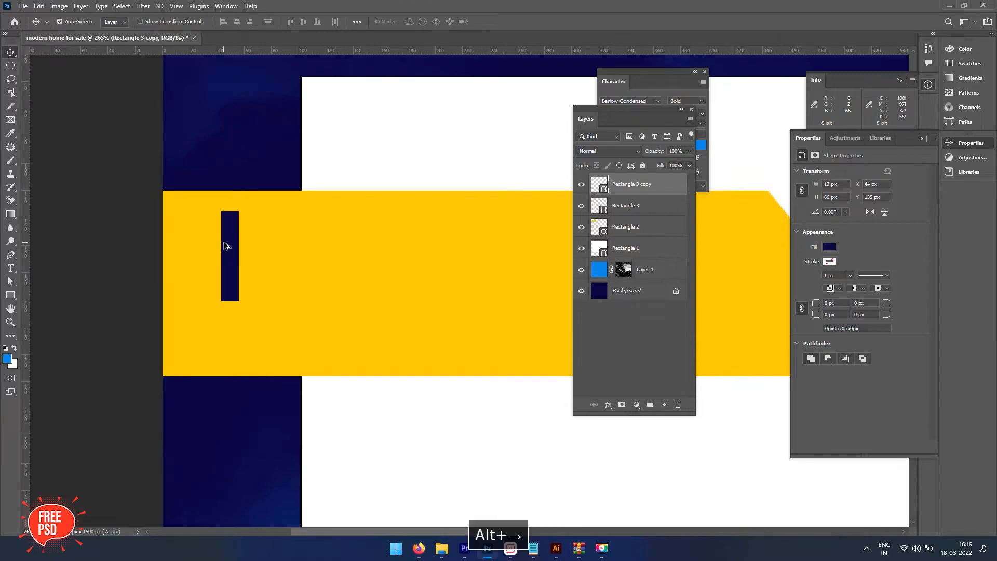
key("shift+Right")
key("shift+Right")
key("alt+Left")
key("shift+Left")
key("shift+Left")
key("shift+Left")
key("shift+Left")
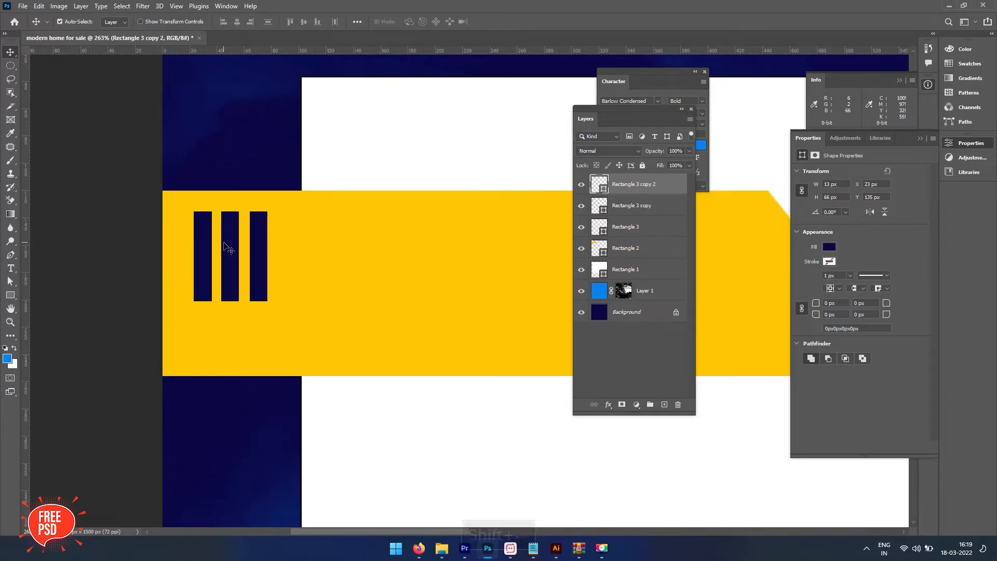
Select all three navy bars, round their corners to 6.5 px and move them to about X 31 px, Y 153 px.
key("alt+shift+bracketleft")
key("alt+shift+bracketleft")
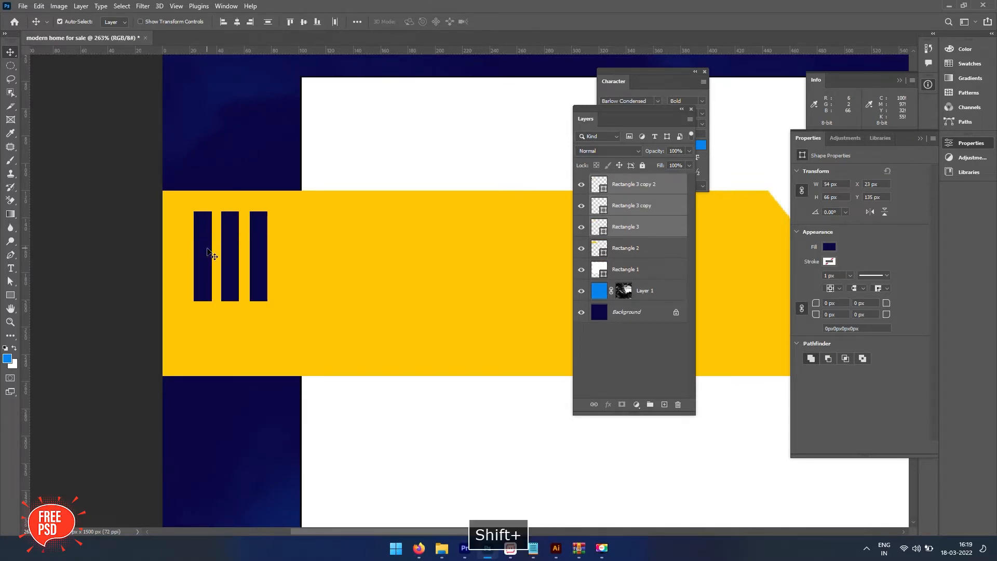
key("shift+Down")
left_click_drag(815, 307, 826, 306)
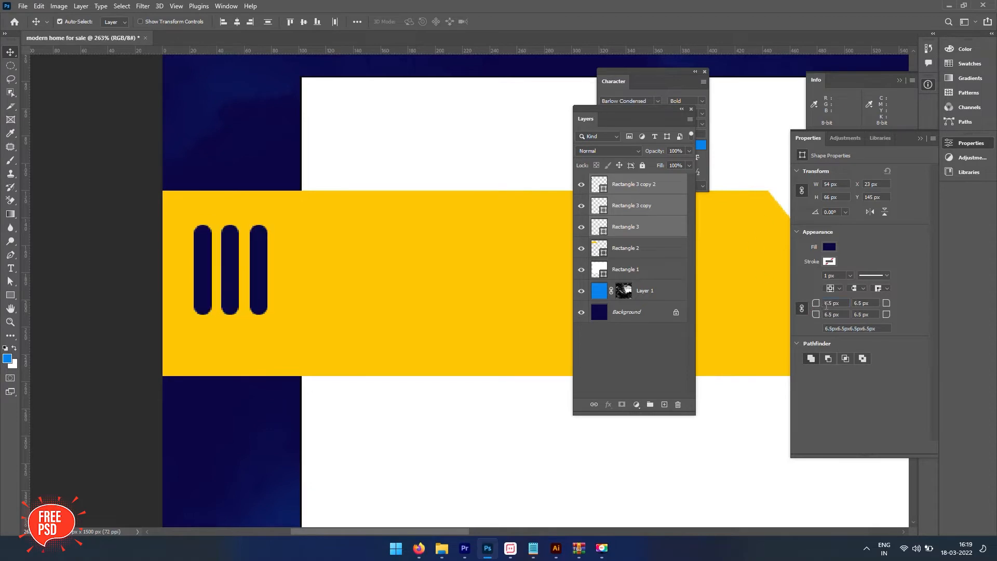
key("shift+Right")
key("shift+Down")
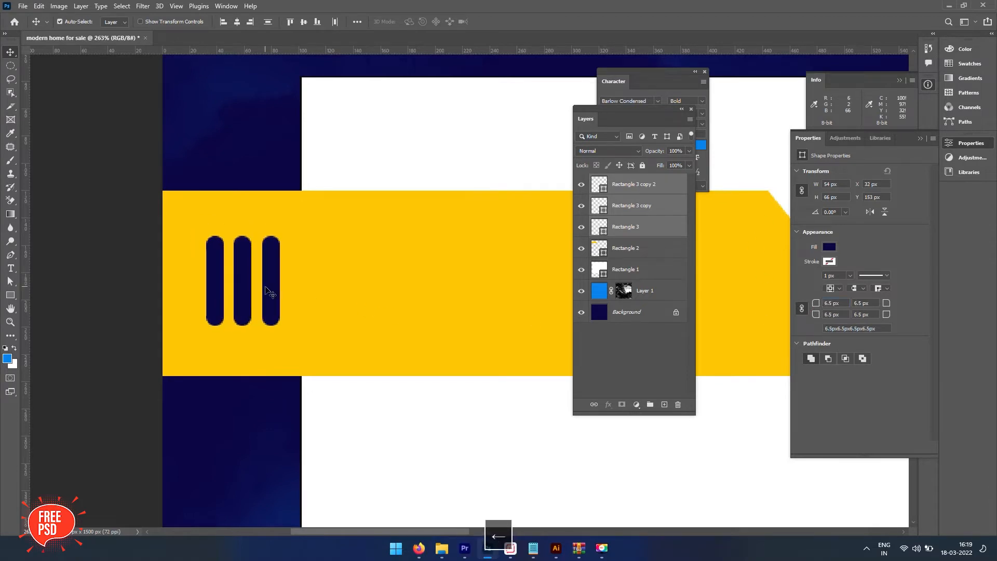
Draw a thin horizontal navy rectangle about 258 × 6 px at the foot of the three bars.
left_click(10, 295)
right_click(11, 295)
left_click(53, 296)
right_click(10, 296)
left_click(37, 297)
key("Return")
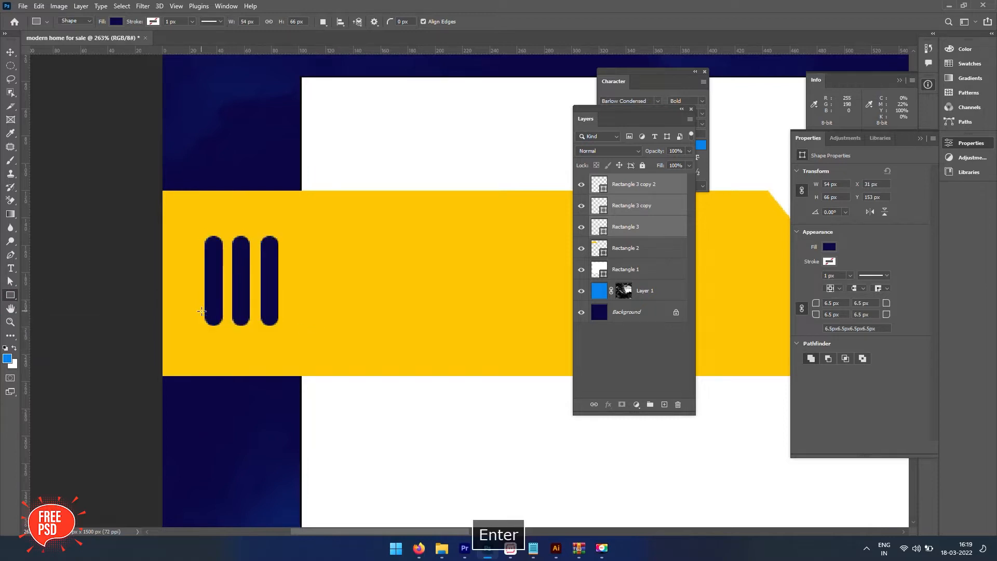
scroll(200, 318, "up", 1)
left_click_drag(199, 326, 550, 332)
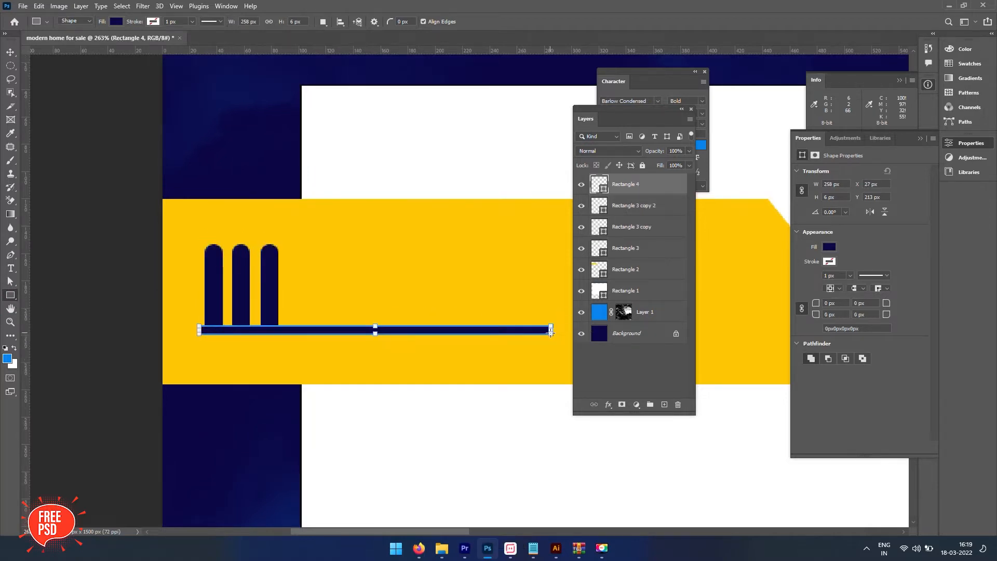
Round the thin line's corners to 3 px and move it just below the bars to X 30 px, Y 225 px.
key("a")
left_click_drag(817, 308, 820, 308)
key("v")
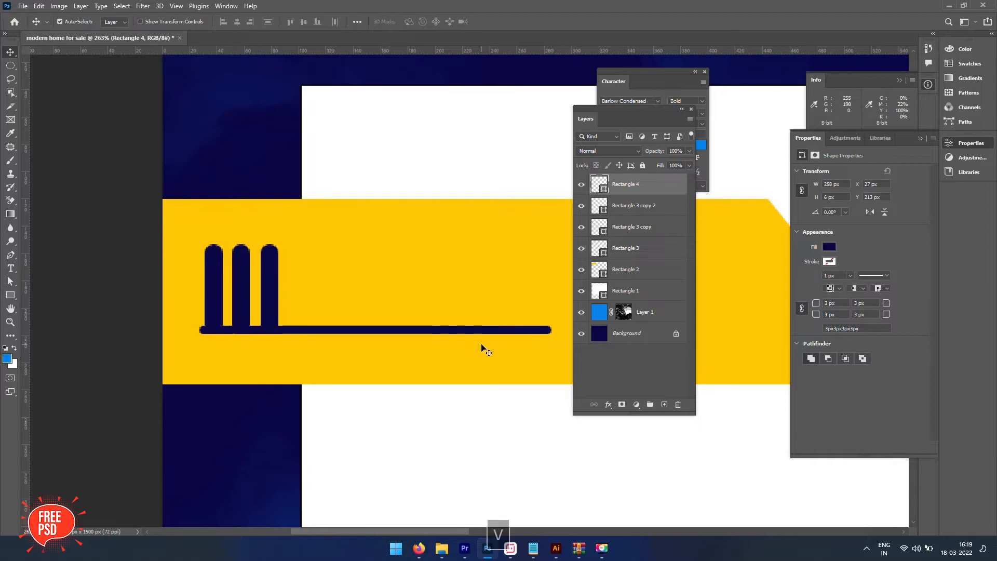
key("Down")
key("shift+Down")
key("Down")
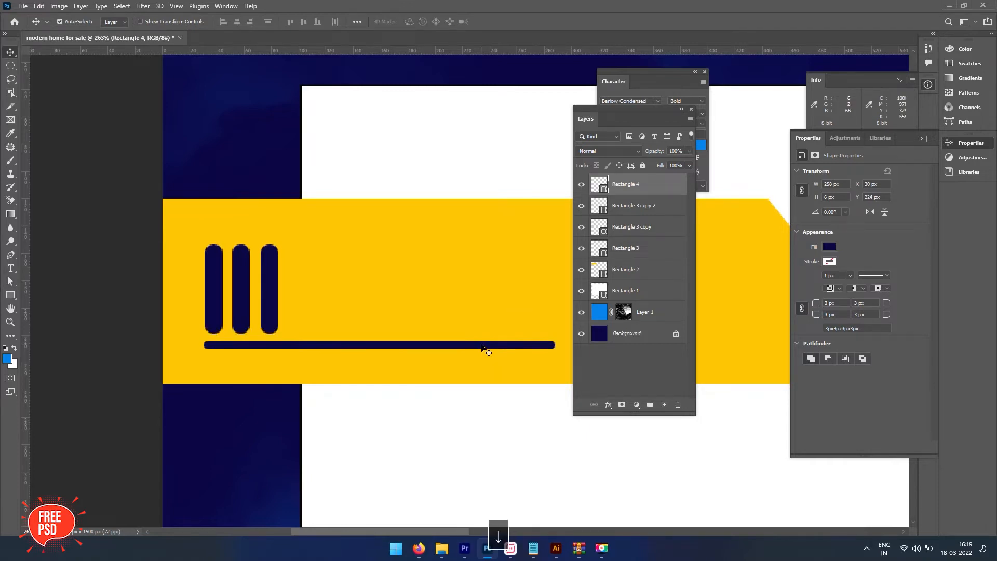
key("a")
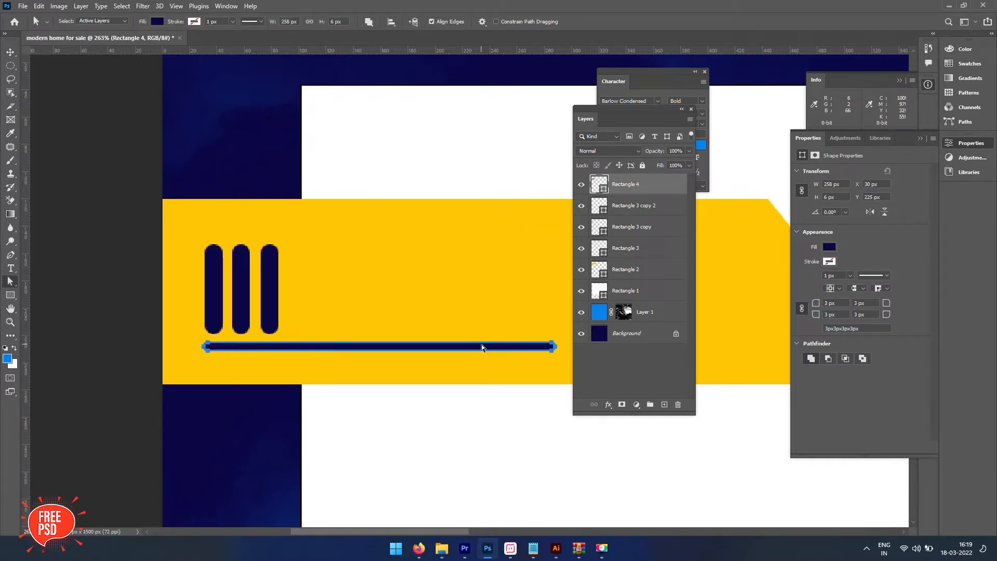
key("BackSpace")
key("v")
key("ctrl+z")
Fill the thin horizontal line under the bars with white.
key("ctrl+BackSpace")
key("v")
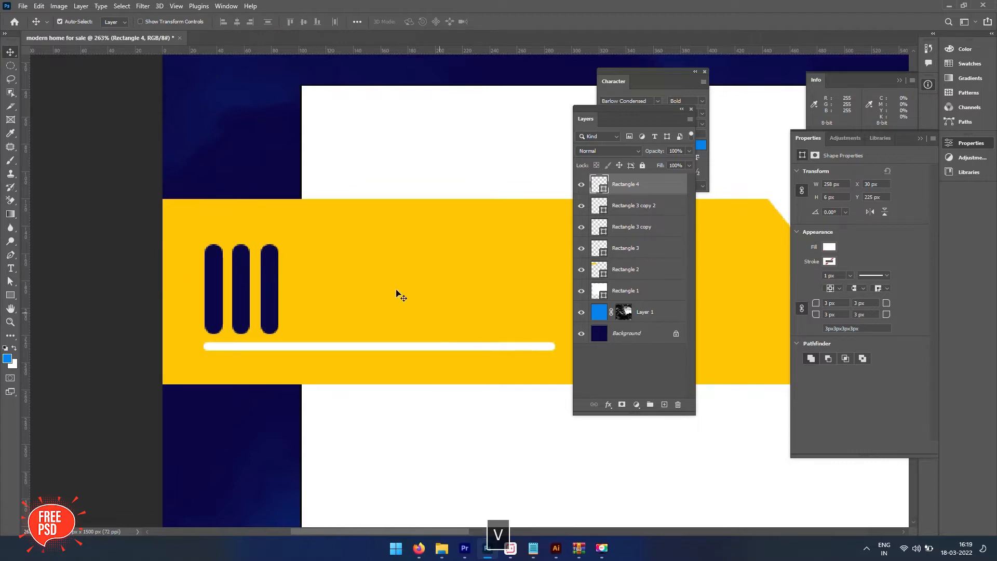
Add the text "REAL ESTATE" in Barlow Condensed Bold 54 pt on the yellow banner beside the three navy bars.
scroll(397, 288, "down", 2)
scroll(354, 280, "right", 2)
key("r")
key("t")
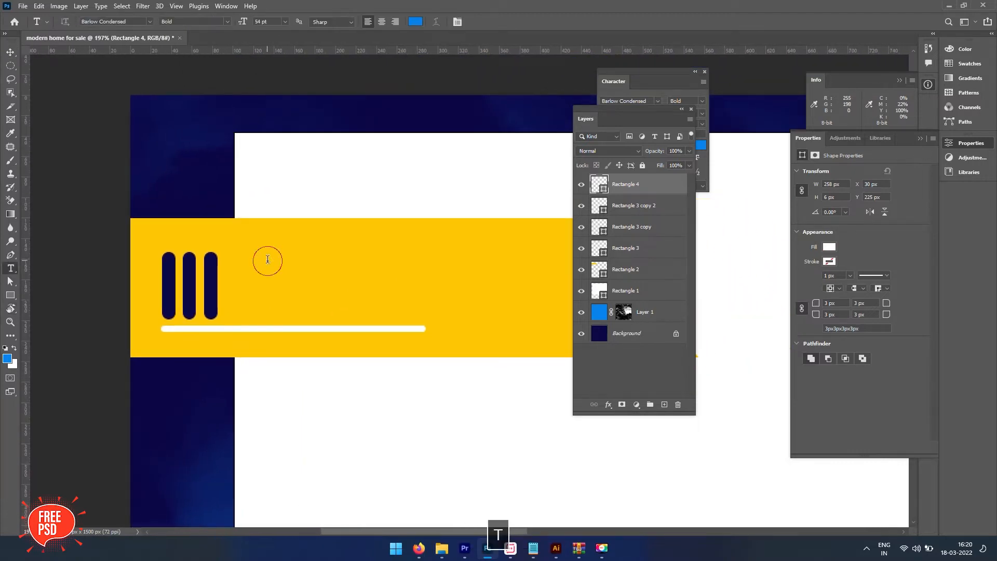
left_click(269, 259)
type("REAL EST")
key("BackSpace")
key("BackSpace")
type("EST")
key("BackSpace")
type("TATEO")
key("BackSpace")
key("v")
mouse_move(330, 255)
left_mouse_down()
mouse_move(280, 282)
mouse_move(294, 284)
left_mouse_up()
Recolour the REAL ESTATE text with the navy sampled from the bars.
key("i")
left_click(213, 269)
key("alt+BackSpace")
key("v")
Lengthen the white line under the bars to the right so it extends past the REAL ESTATE text.
left_click(242, 330)
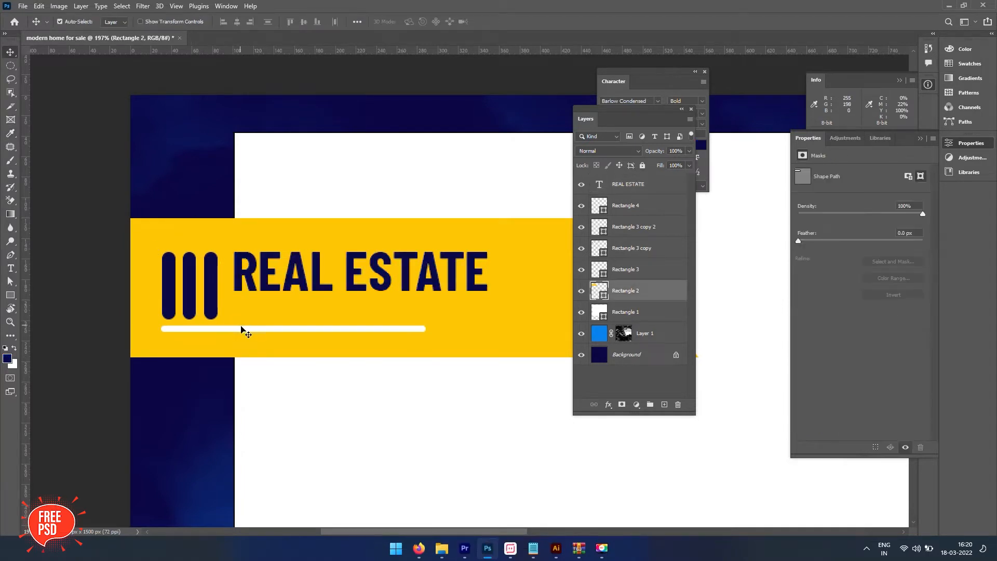
left_click(242, 329)
key("a")
key("shift+Right")
key("shift+Right")
key("shift+Right")
key("shift+Right")
key("shift+Right")
key("shift+Right")
key("shift+Right")
key("shift+Right")
key("shift+Right")
key("shift+Right")
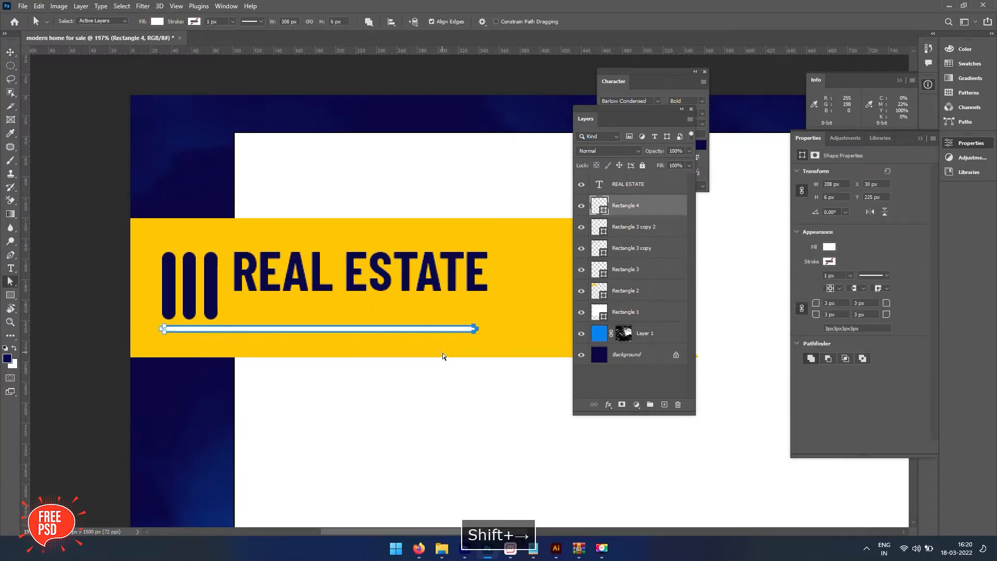
key("v")
key("Tab")
key("ctrl+z")
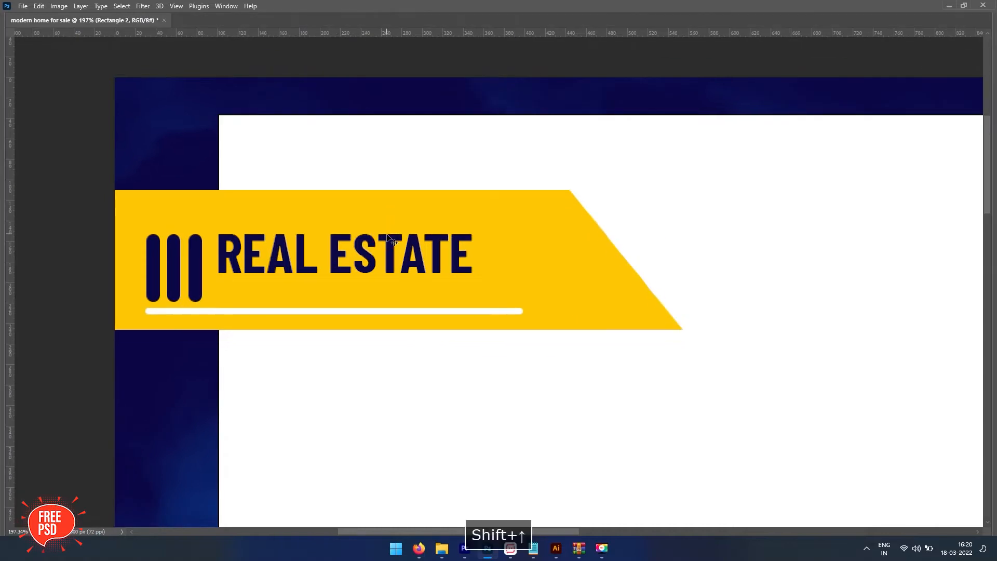
Stretch the tops of all three navy bars upward by 20 px to a height of 86 px.
scroll(201, 257, "up", 3)
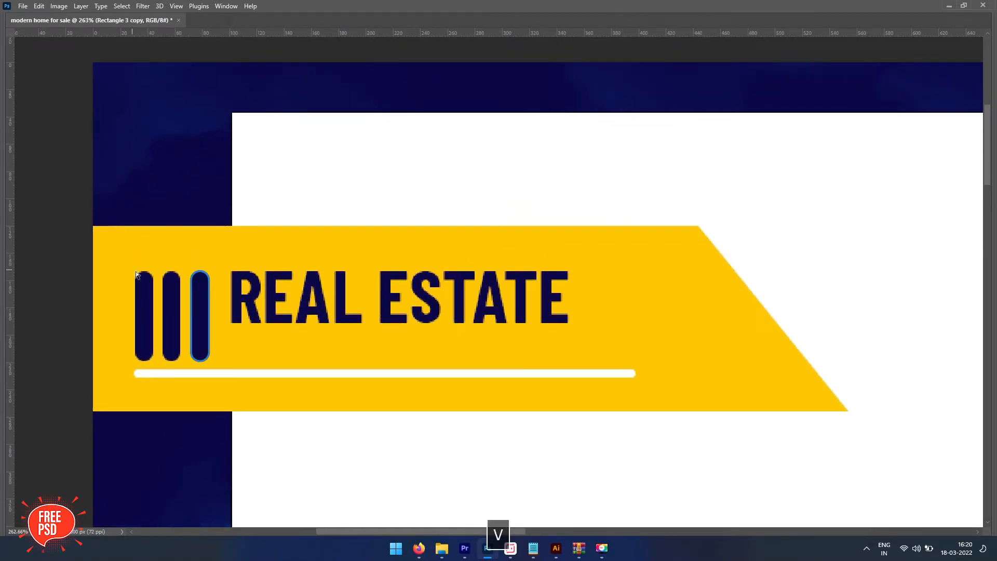
left_click(168, 281, "shift")
left_click(201, 257, "shift")
key("a")
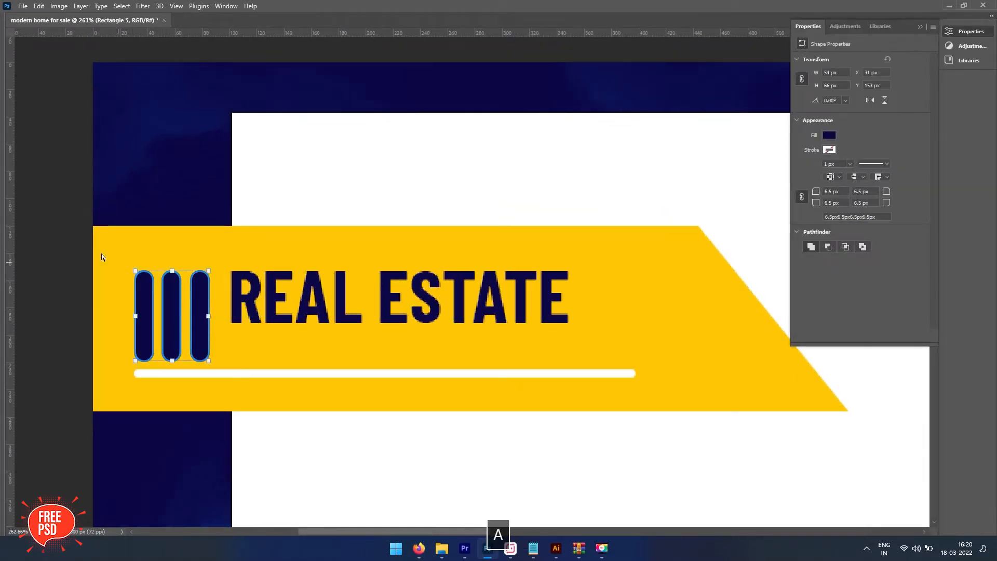
left_click_drag(212, 282, 215, 283)
key("shift+Up")
key("shift+Up")
key("v")
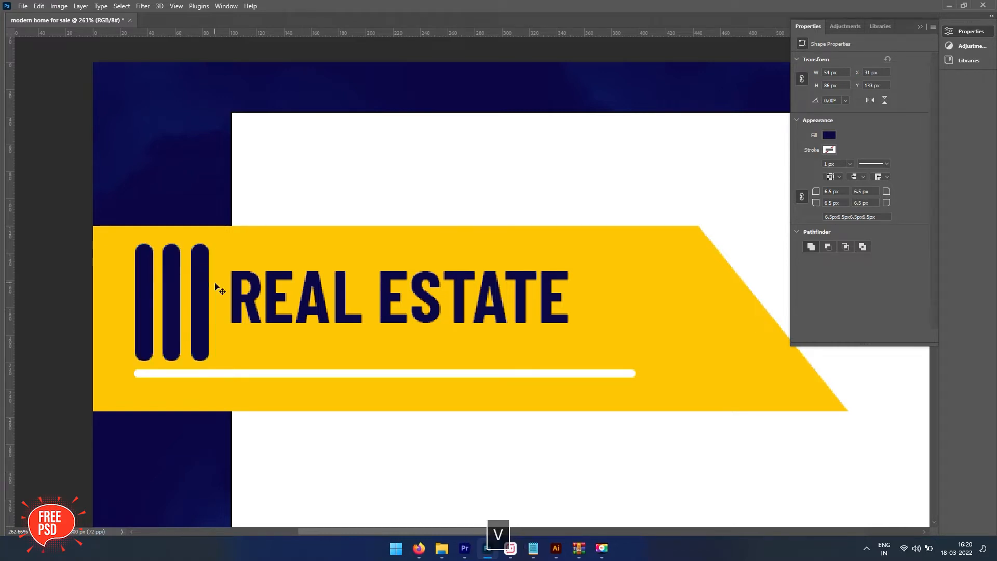
Nudge the REAL ESTATE text up about 11 px beside the taller bars.
left_click(236, 282)
key("shift+Up")
key("Up")
key("Up")
key("Left")
key("Down")
key("Right")
Duplicate the REAL ESTATE text 40 px lower and change the copy to "BANNER".
key("ctrl+j")
key("shift+Down")
key("shift+Down")
key("shift+Down")
key("shift+Down")
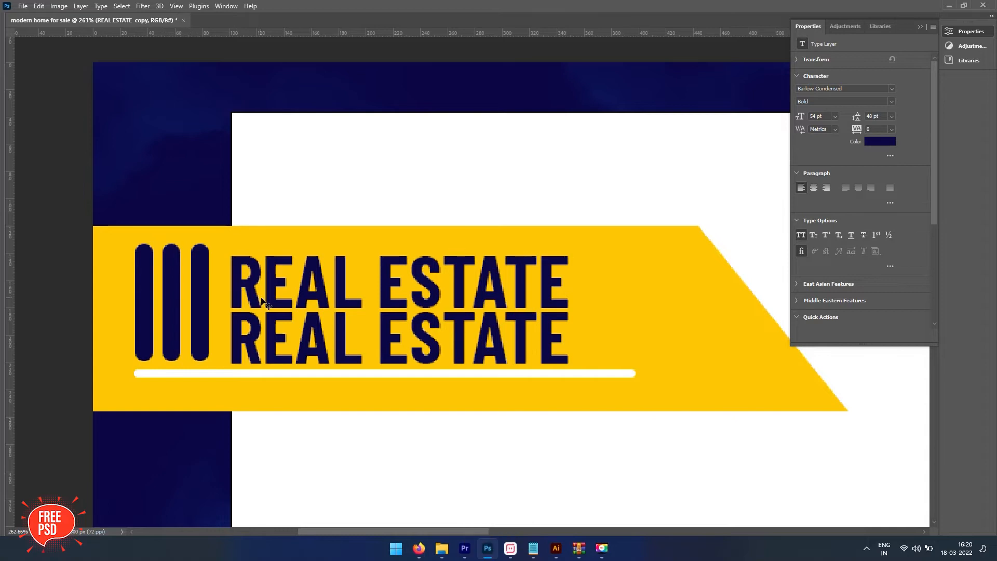
triple_click(284, 324)
type("BANNER")
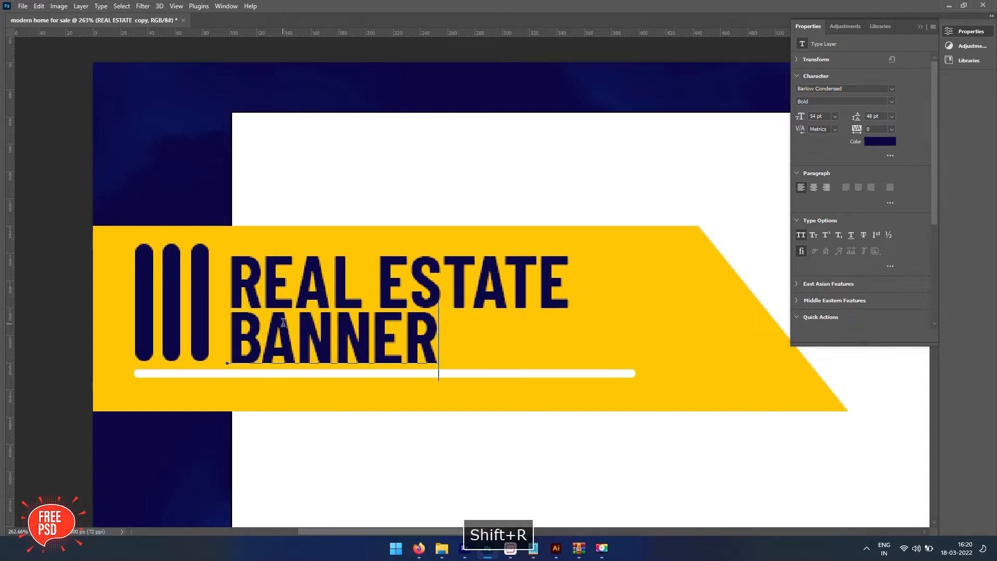
Reduce the BANNER text to 39 pt and move it up just under REAL ESTATE.
key("ctrl+a")
key("ctrl+shift+comma")
key("ctrl+shift+comma")
key("ctrl+shift+comma")
key("ctrl+shift+comma")
key("ctrl+shift+comma")
key("ctrl+shift+comma")
key("ctrl+shift+comma")
key("ctrl+Return")
key("shift+Up")
Widen the letter tracking of the second text line to 680.
key("ctrl+a")
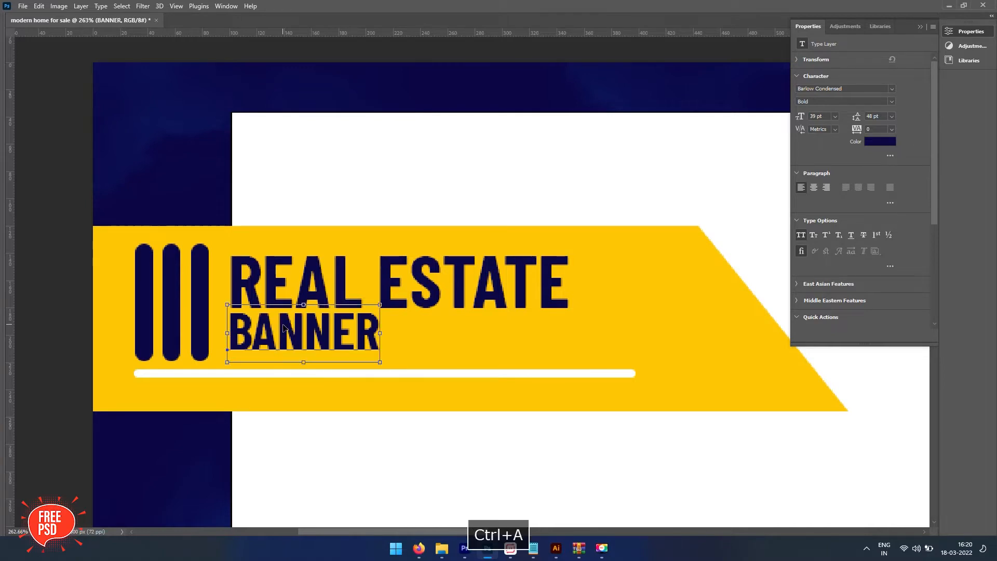
key("ctrl+t")
left_click(677, 124)
scroll(678, 125, "up", 20)
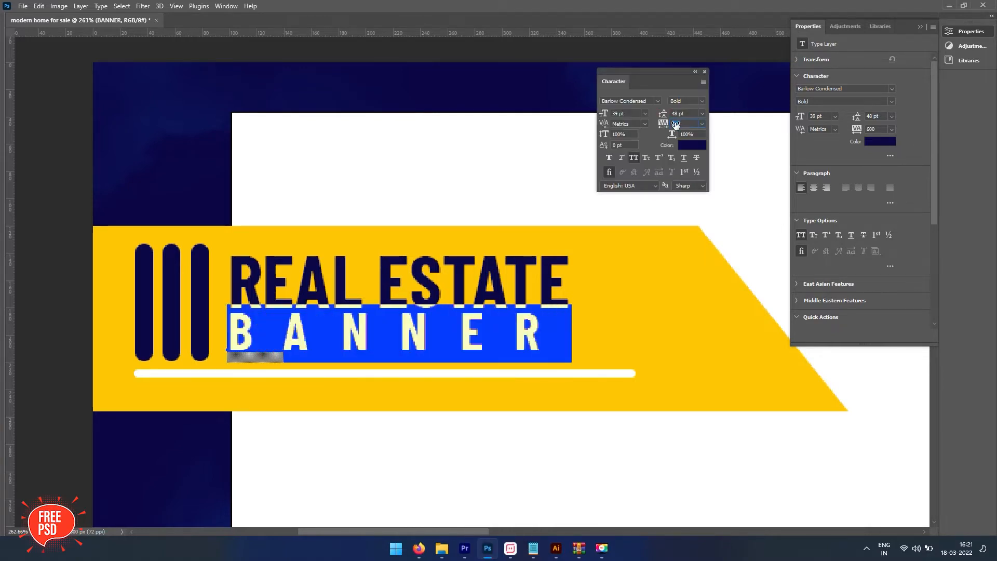
key("Return")
key("ctrl+z")
Replace the second text line's wording with "LOGO".
type("LOGO")
key("ctrl+Return")
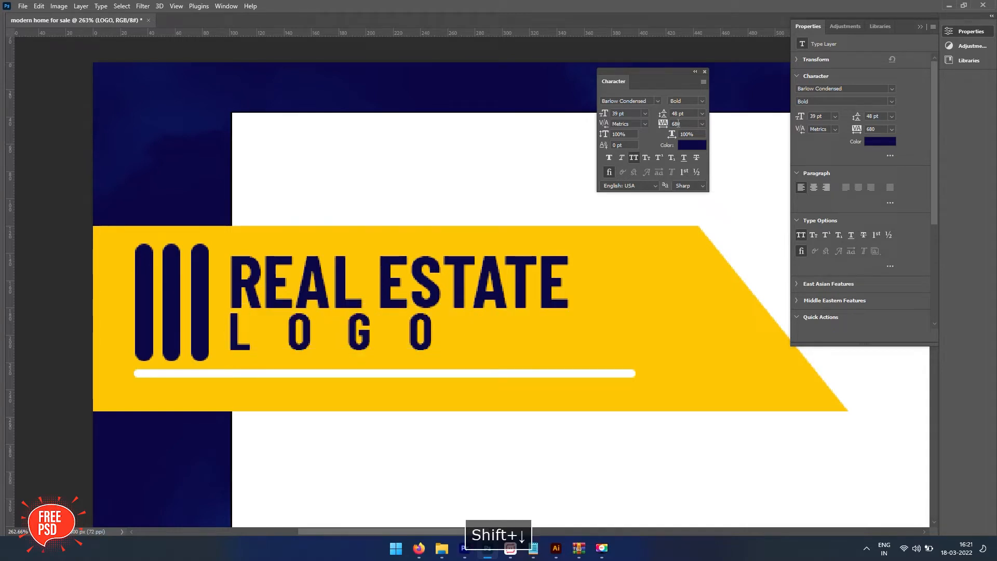
key("shift+Down")
Shorten the yellow banner by moving its slanted right end about 90 px to the left.
key("ctrl+1")
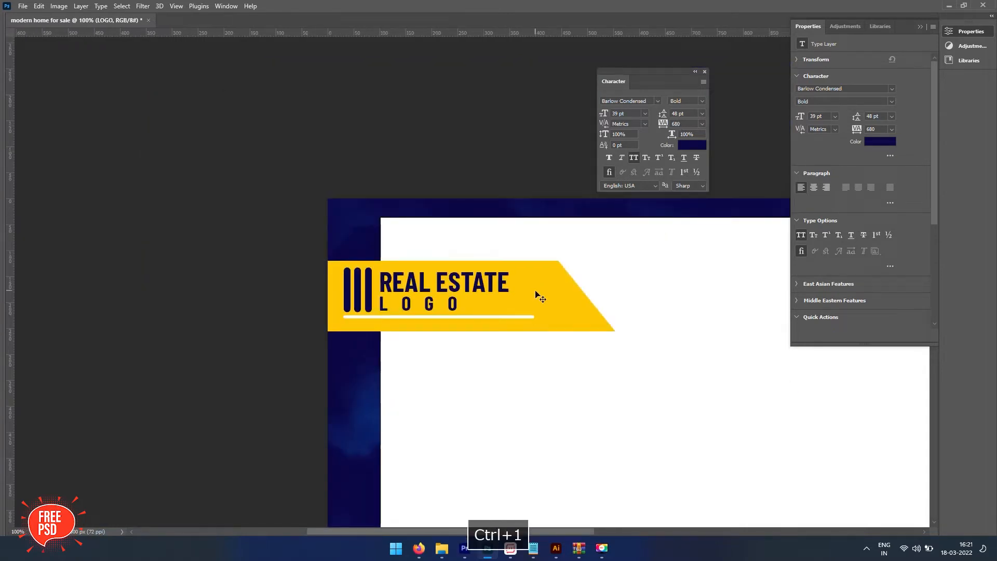
key("a")
left_click(540, 297)
key("shift+Left")
key("shift+Left")
key("shift+Left")
key("shift+Left")
key("shift+Left")
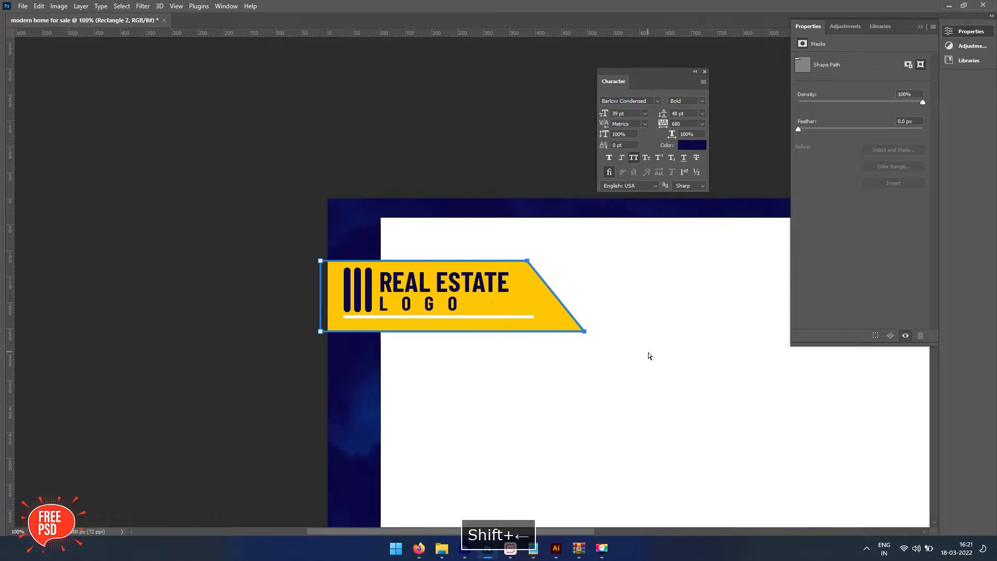
Raise the yellow banner's bottom edge by 10 px.
left_click(541, 322)
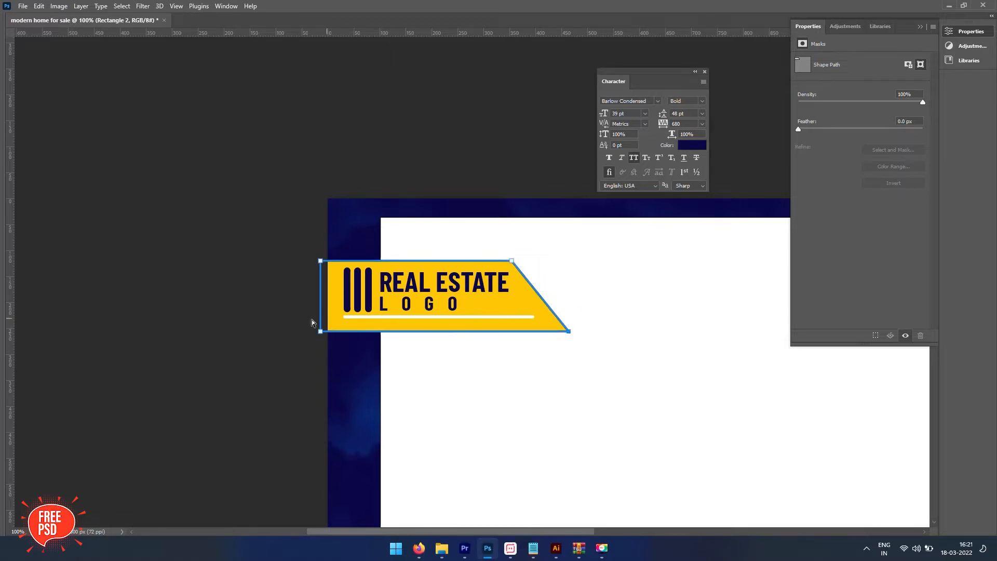
key("shift+Up")
key("v")
key("a")
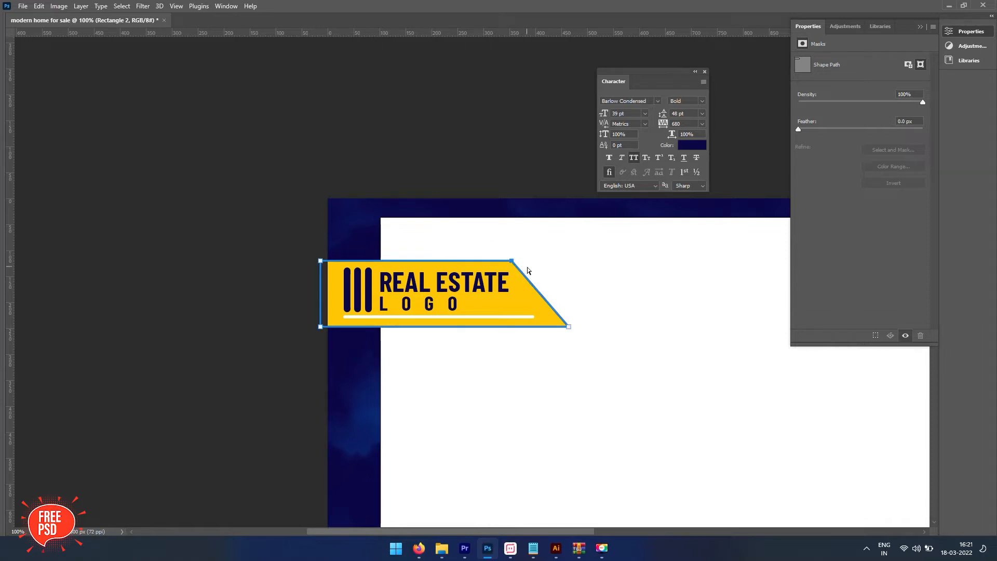
Move the yellow banner's lower right corner 20 px to the left to make the slanted end steeper.
key("Return")
key("a")
left_click_drag(537, 304, 588, 341)
key("shift+Left")
key("shift+Left")
key("Return")
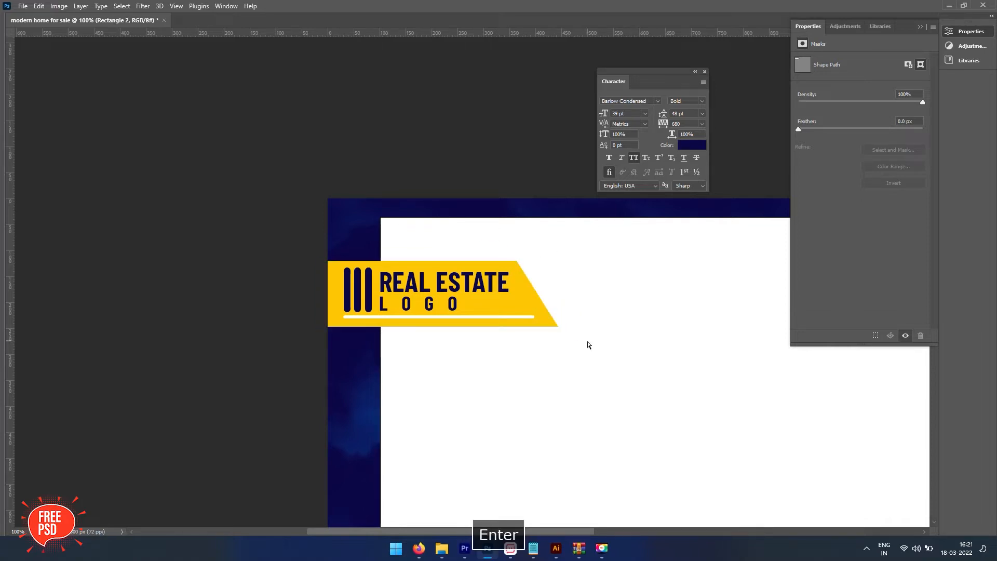
Delete the white line under the logo and nudge the REAL ESTATE and LOGO texts down a few pixels.
left_click(470, 318)
key("BackSpace")
key("Down")
left_click(439, 285, "shift")
key("Down")
key("Down")
key("Down")
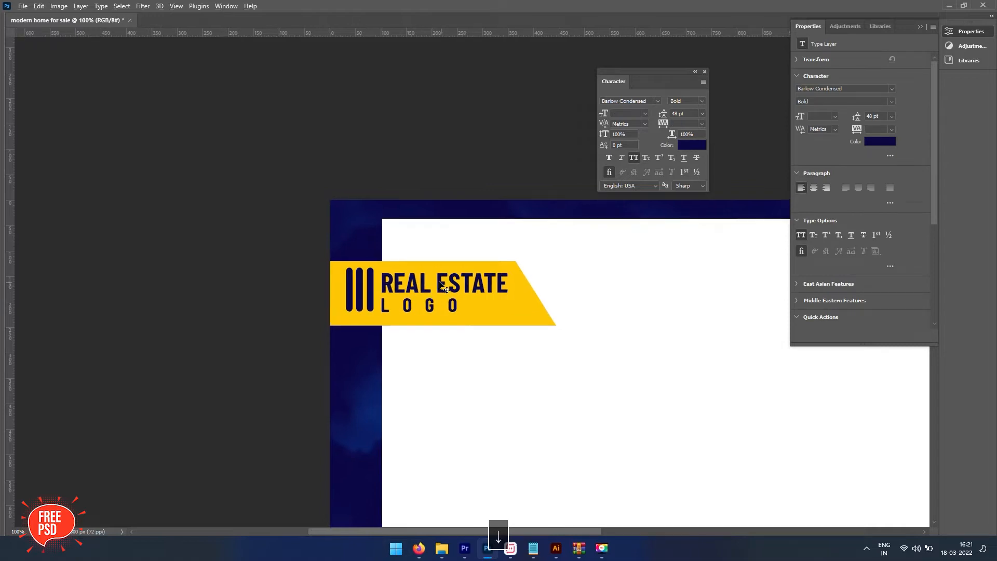
Raise the bottom edge of the white photo rectangle so its height becomes 1022 px.
scroll(439, 286, "down", 4)
key("space")
left_click_drag(441, 395, 415, 213)
left_click(410, 336)
key("a")
left_click_drag(376, 358, 800, 388)
key("shift+Up")
key("shift+Up")
key("shift+Up")
key("shift+Up")
key("shift+Up")
key("shift+Up")
key("shift+Up")
key("v")
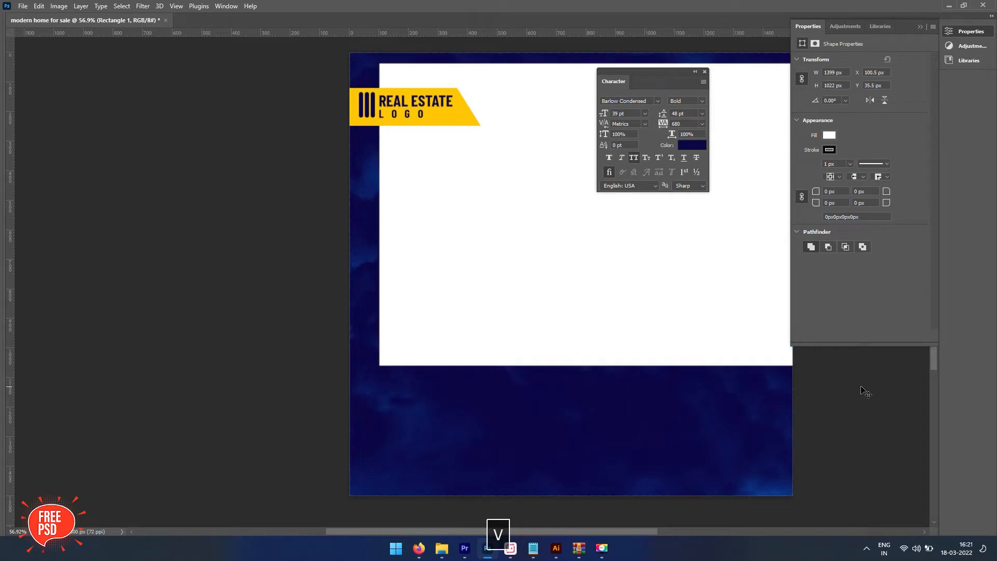
Duplicate the yellow banner, flip it horizontally, enlarge it and align it to the canvas's right edge over the photo area's lower corner.
left_click_drag(457, 123, 728, 368)
key("ctrl+t")
right_click(655, 361)
left_click(675, 344)
key("ctrl+r")
key("ctrl+t")
left_click_drag(552, 387, 575, 358)
key("Return")
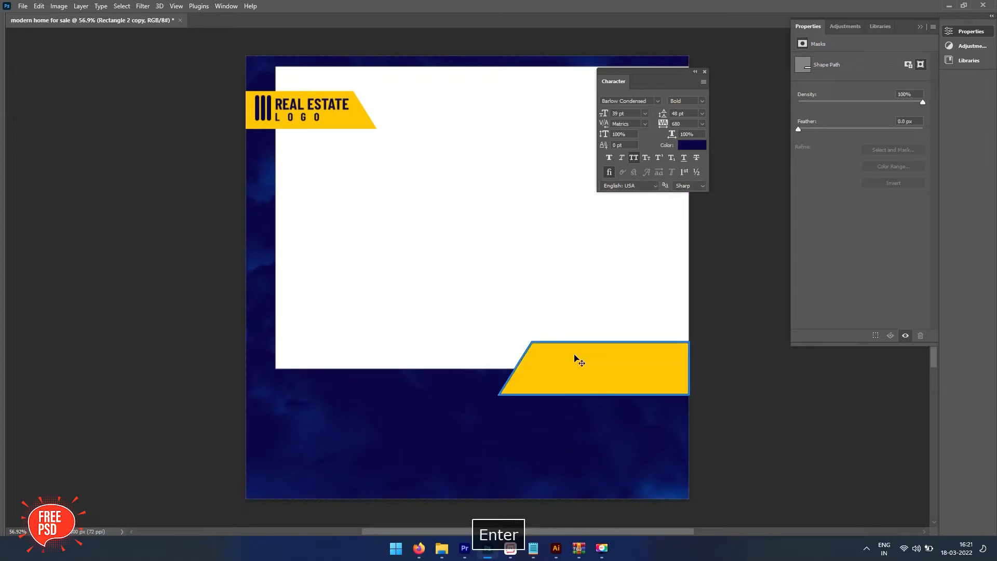
Copy the REAL ESTATE text onto the lower yellow banner and change it to "PRICE STARTS FROM".
key("v")
left_click(452, 388)
left_click_drag(301, 105, 582, 360)
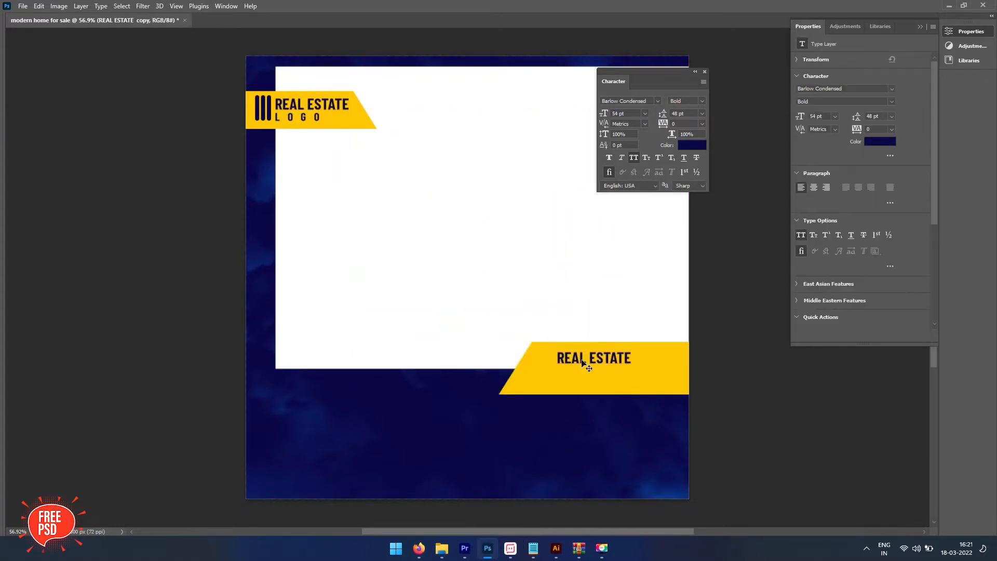
double_click(581, 358)
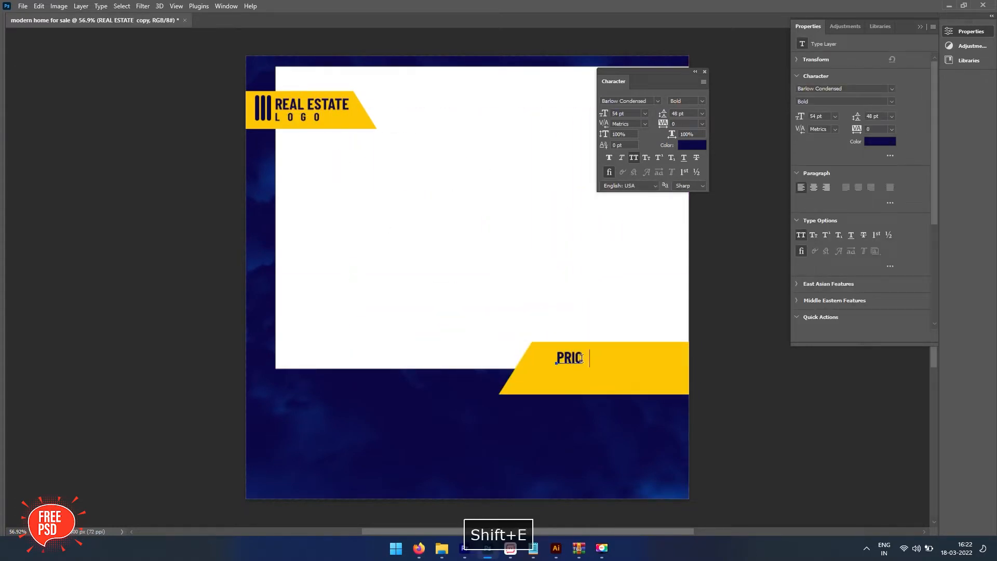
key("BackSpace")
type("ARTS FROM")
key("ctrl+Return")
Duplicate the PRICE STARTS FROM text just below itself and change the copy to "$150,000,00".
key("v")
mouse_move(574, 358)
left_mouse_down()
mouse_move(567, 391)
mouse_move(566, 375)
left_mouse_up()
key("t")
double_click(568, 378)
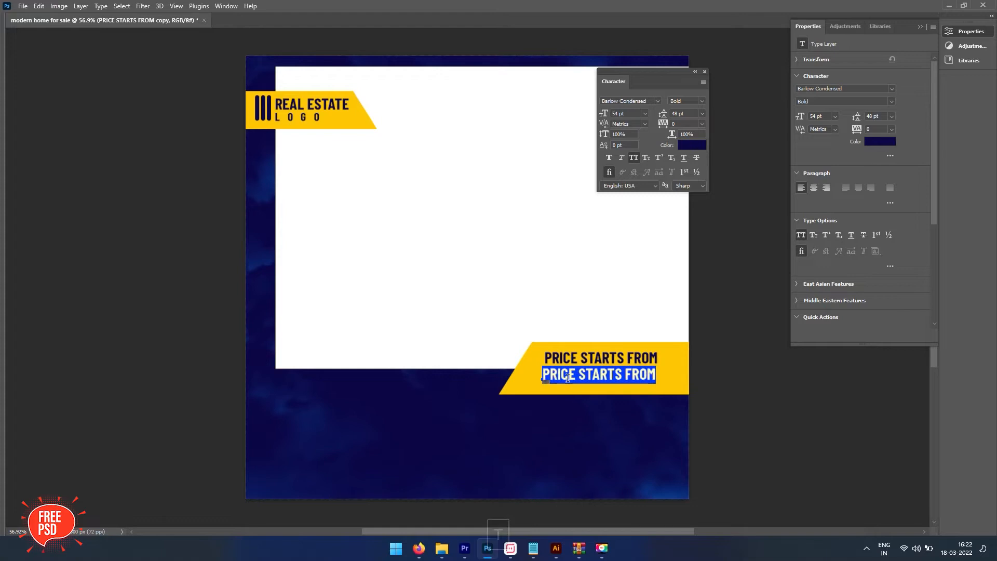
type("$150,000.00")
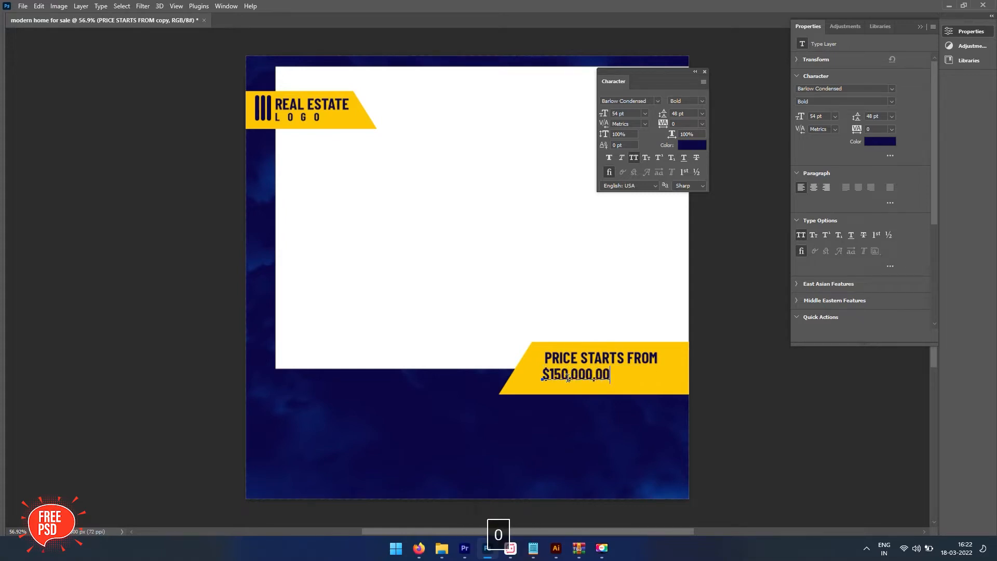
Enlarge the price text on the lower banner to 91 pt.
key("ctrl+a")
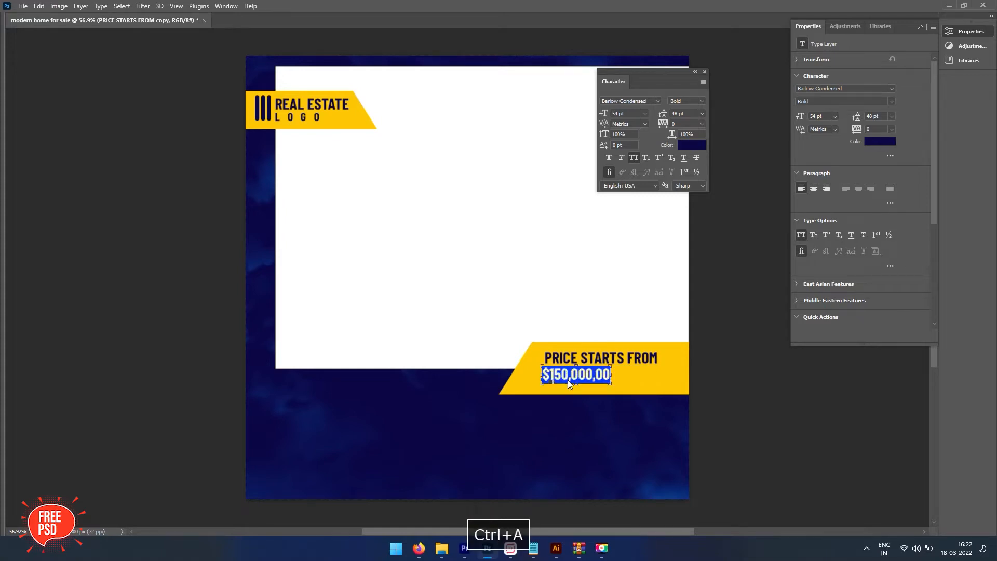
key("ctrl+shift+period")
key("ctrl+shift+period")
key("ctrl+shift+period")
key("ctrl+shift+period")
key("ctrl+shift+period")
key("ctrl+shift+period")
key("ctrl+shift+period")
key("ctrl+shift+period")
key("ctrl+shift+period")
key("ctrl+shift+period")
key("ctrl+shift+period")
key("ctrl+shift+period")
key("ctrl+shift+period")
key("ctrl+shift+period")
key("ctrl+shift+period")
key("ctrl+shift+period")
key("ctrl+shift+period")
key("ctrl+shift+period")
key("ctrl+shift+period")
key("ctrl+shift+period")
key("ctrl+shift+period")
key("ctrl+shift+period")
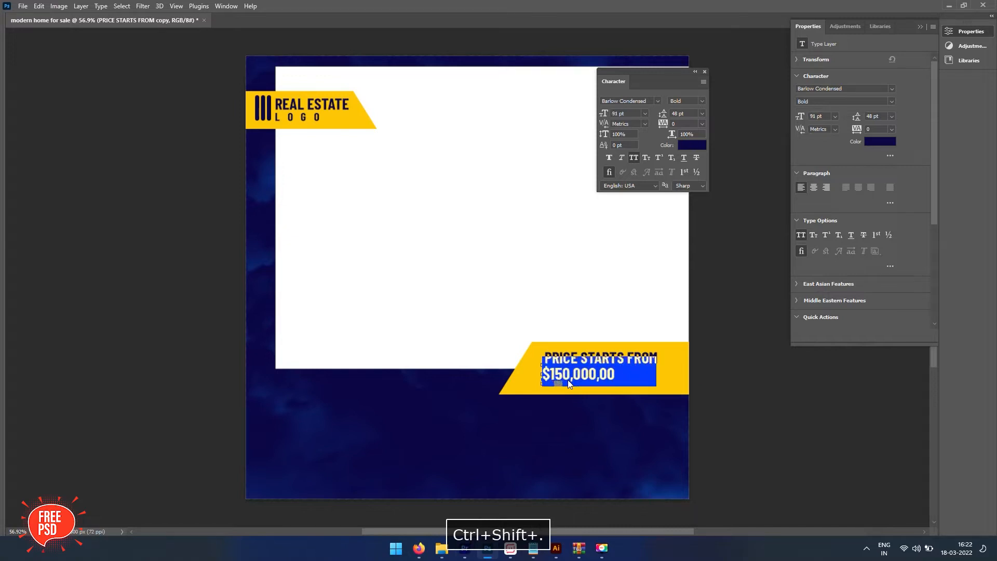
Finish the price text at 97 pt and position it directly beneath PRICE STARTS FROM.
key("Escape")
key("v")
key("shift+Left")
key("shift+Left")
key("shift+Down")
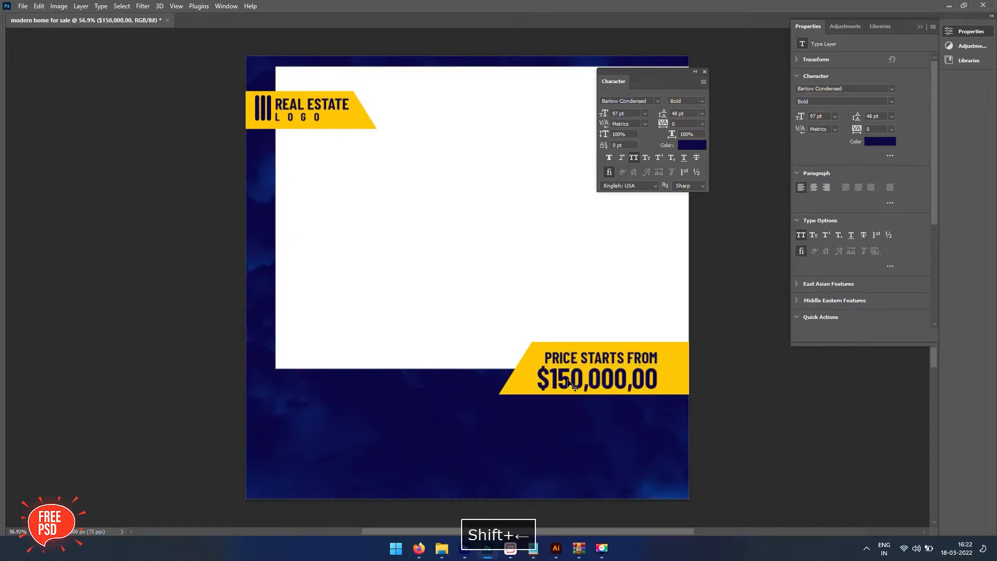
Select both price banner text lines together and shift them slightly up and toward the canvas's right edge.
left_click(598, 359, "shift")
key("shift+Up")
key("shift+Right")
key("shift+Right")
key("shift+Right")
key("shift+Right")
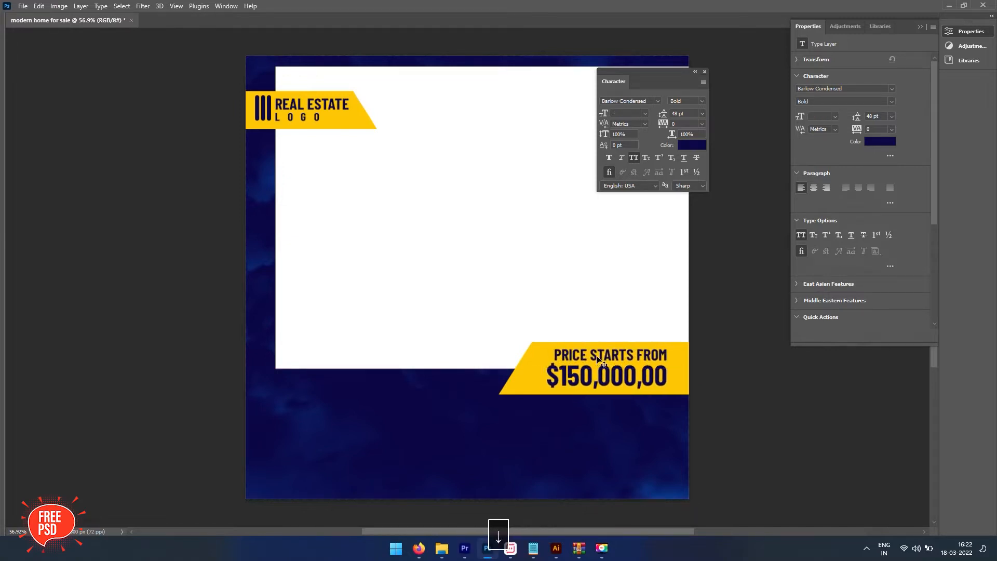
Narrow the price banner by shifting its slanted left edge rightward, and extend its bottom edge slightly downward.
key("a")
left_click(538, 388)
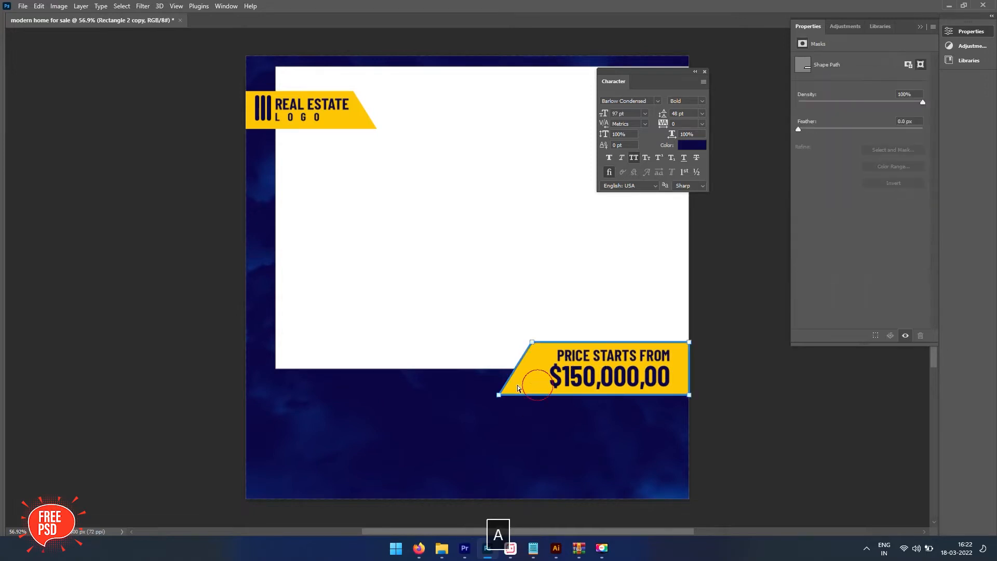
key("shift+Right")
key("shift+Right")
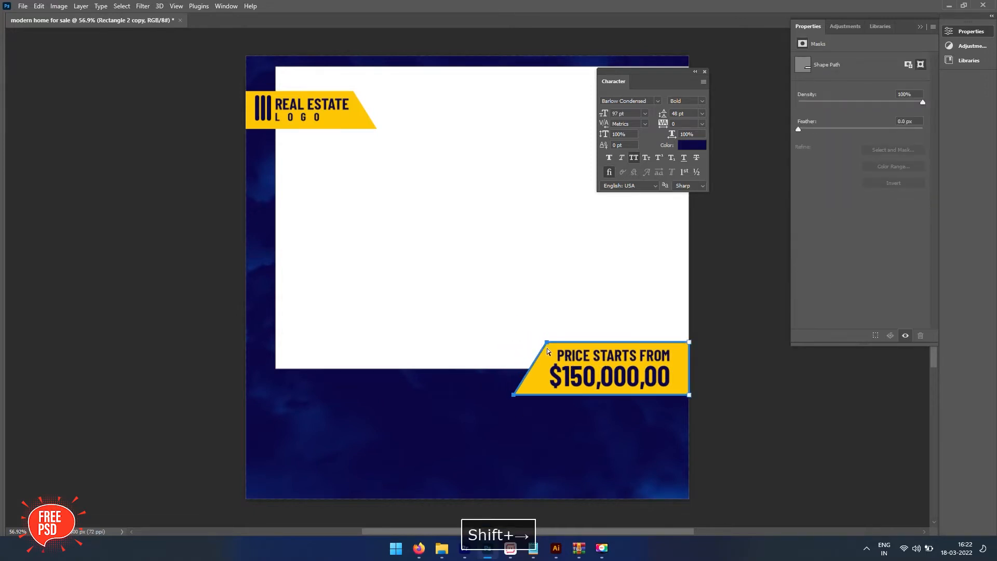
left_click_drag(479, 381, 517, 413)
key("v")
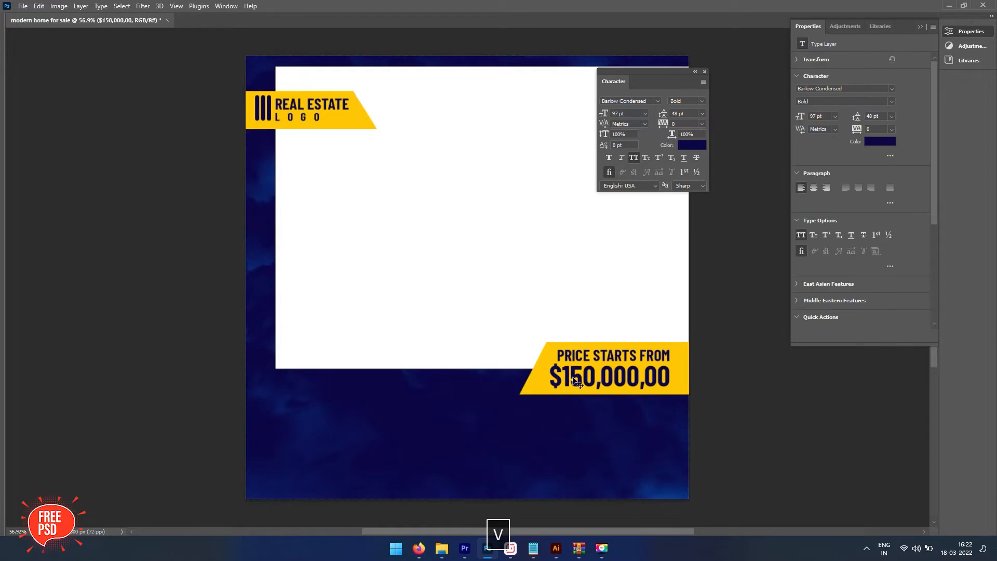
key("a")
key("Return")
key("v")
Scale the price text up to 104.32 pt, recentre it in the banner and adjust the banner's upper-left corner.
left_click(643, 376)
key("Down")
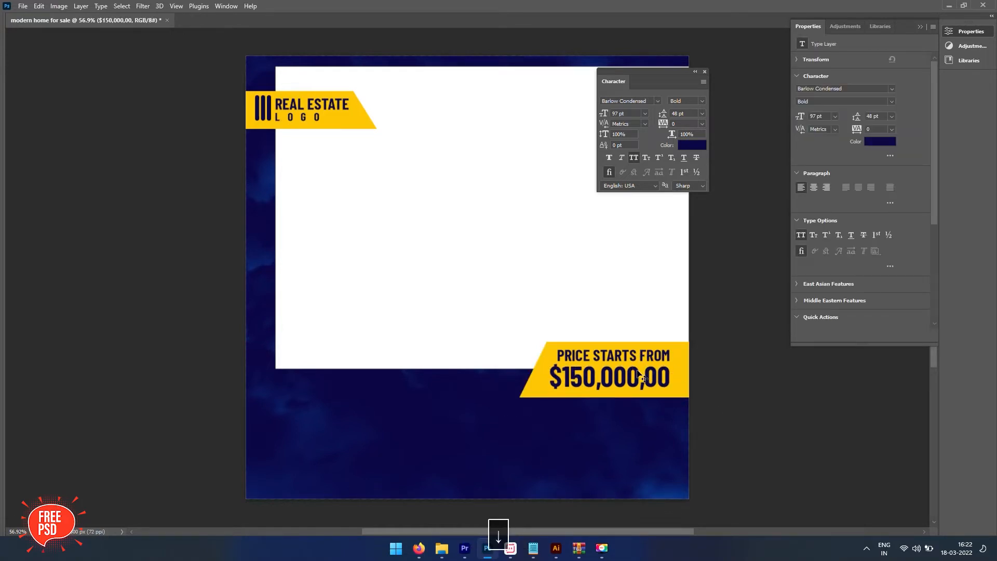
key("ctrl+t")
left_click_drag(551, 361, 541, 361)
key("Return")
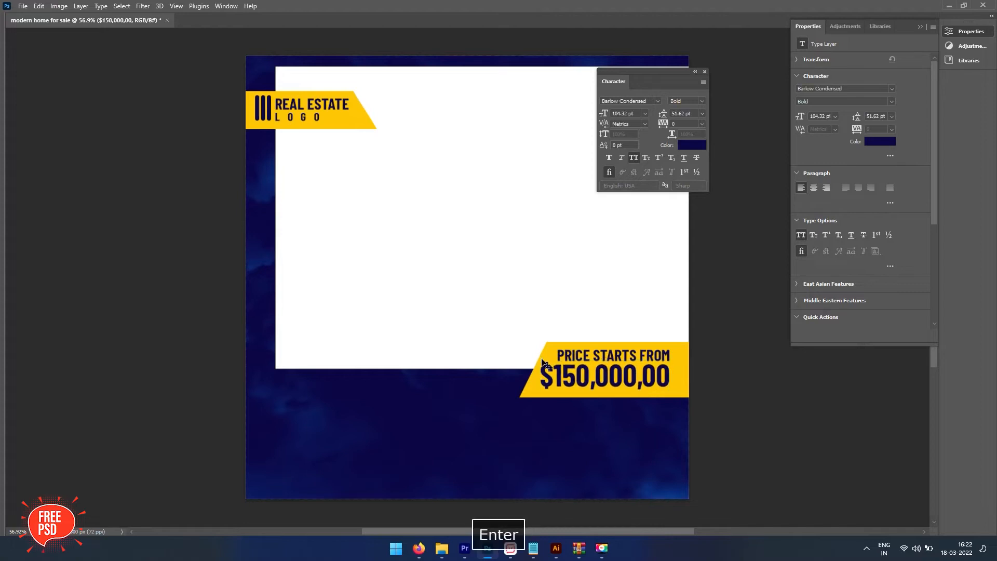
key("Right")
key("Right")
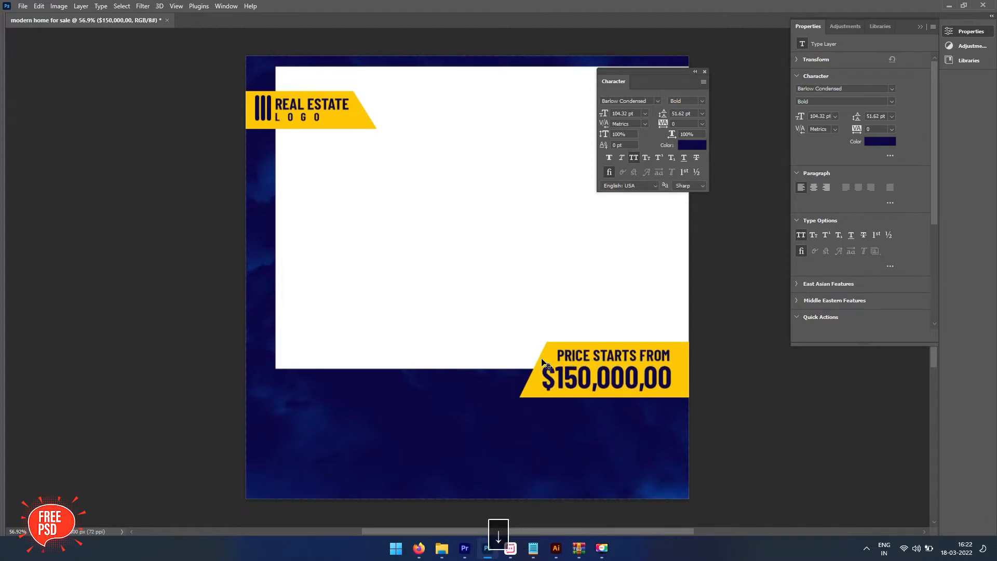
key("a")
left_click(534, 330)
Copy the PRICE STARTS FROM text to just below the photo area's lower-left corner and fill it white.
key("v")
left_click_drag(590, 354, 326, 399)
key("ctrl+BackSpace")
key("shift+Left")
key("shift+Left")
key("shift+Left")
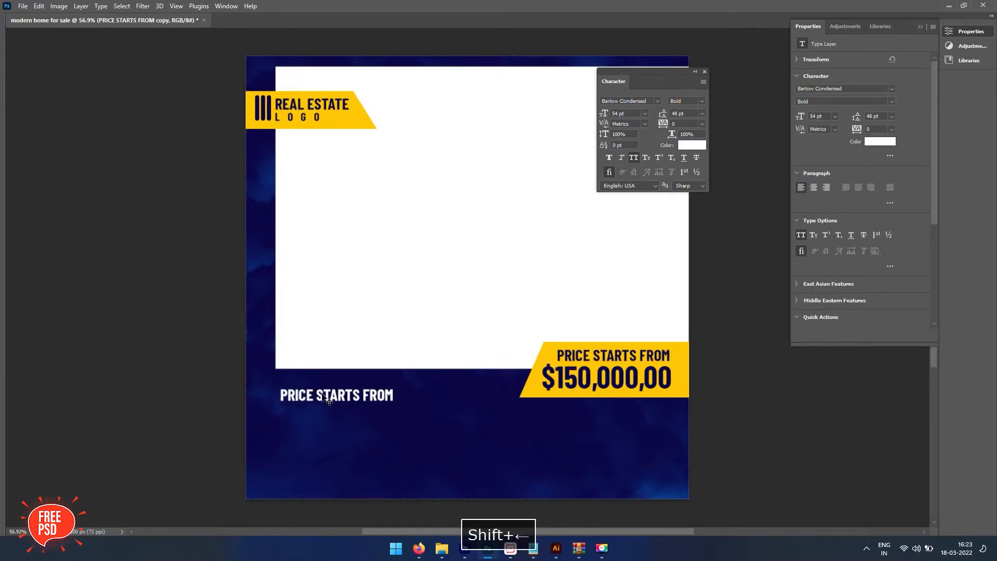
Set the white text copy to the Medium weight and change its wording to "MODERN".
left_click(686, 101)
left_click(694, 178)
left_click(369, 394)
key("ctrl+a")
type("MODERN")
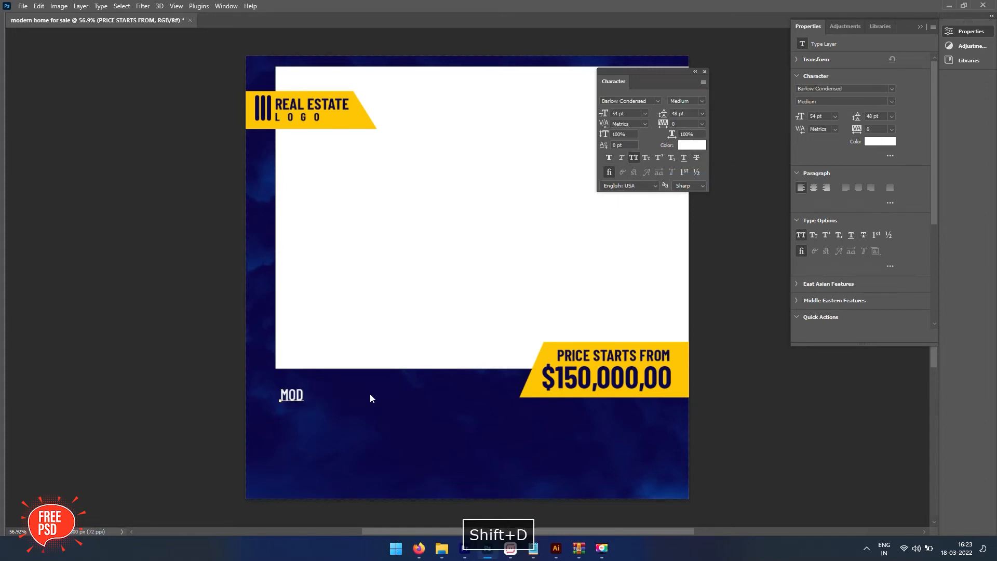
Enlarge the MODERN text to 72 pt and align its left edge with the photo area.
key("ctrl+a")
key("ctrl+shift+period")
key("ctrl+shift+period")
key("ctrl+shift+period")
key("ctrl+shift+period")
key("ctrl+shift+period")
key("ctrl+shift+period")
key("ctrl+shift+period")
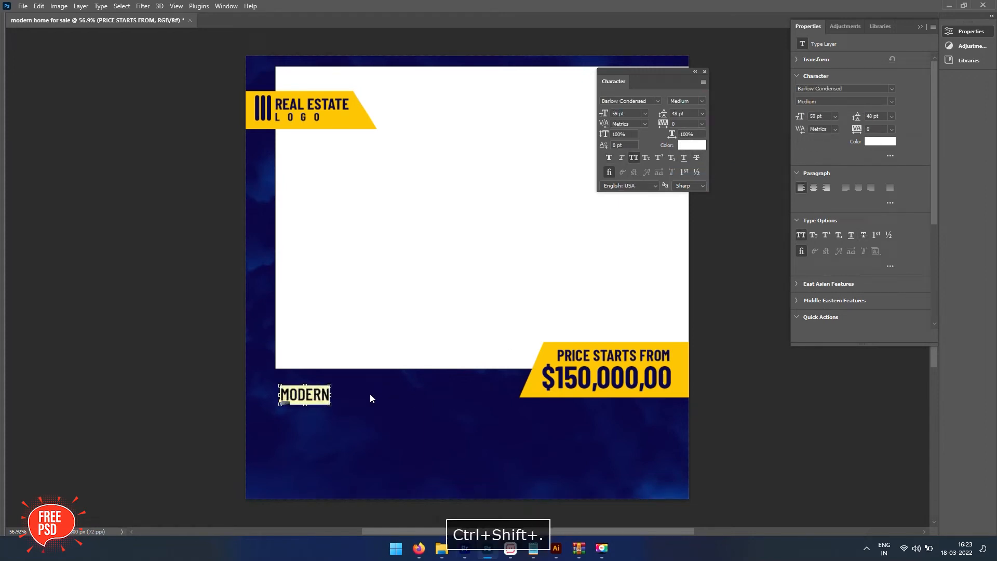
key("ctrl+shift+period")
key("ctrl+shift+period")
key("ctrl+Return")
key("shift+Left")
Duplicate the MODERN text just below itself and change the copy to "HOME FOR SALE".
left_click_drag(338, 422, 338, 423)
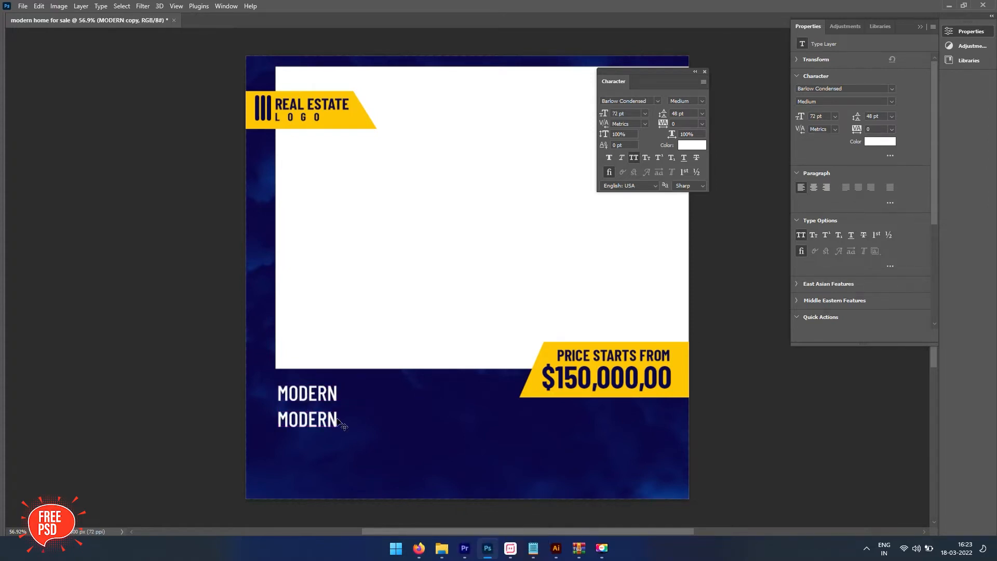
type("HOUR")
key("shift+BackSpace")
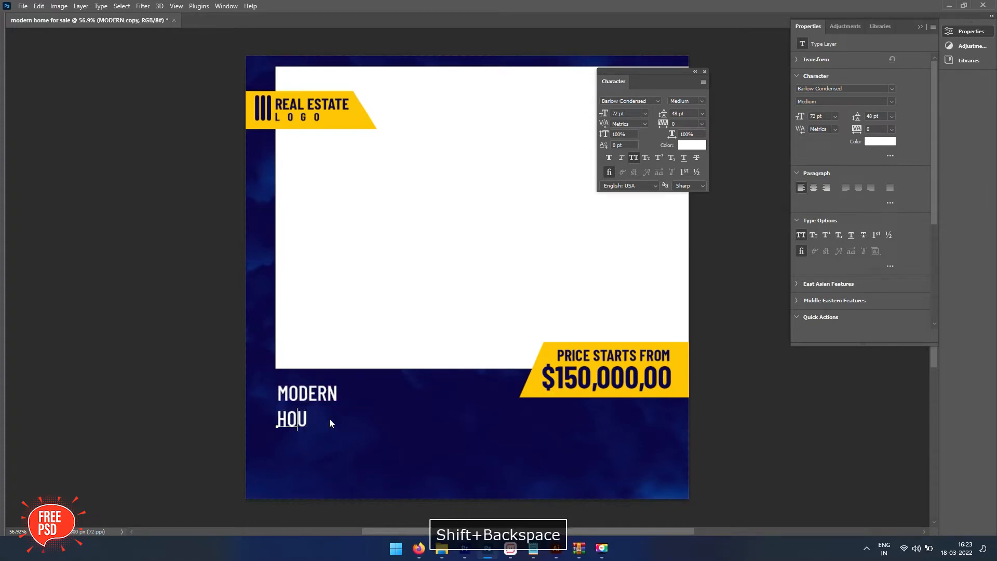
type("ME FOR SALE")
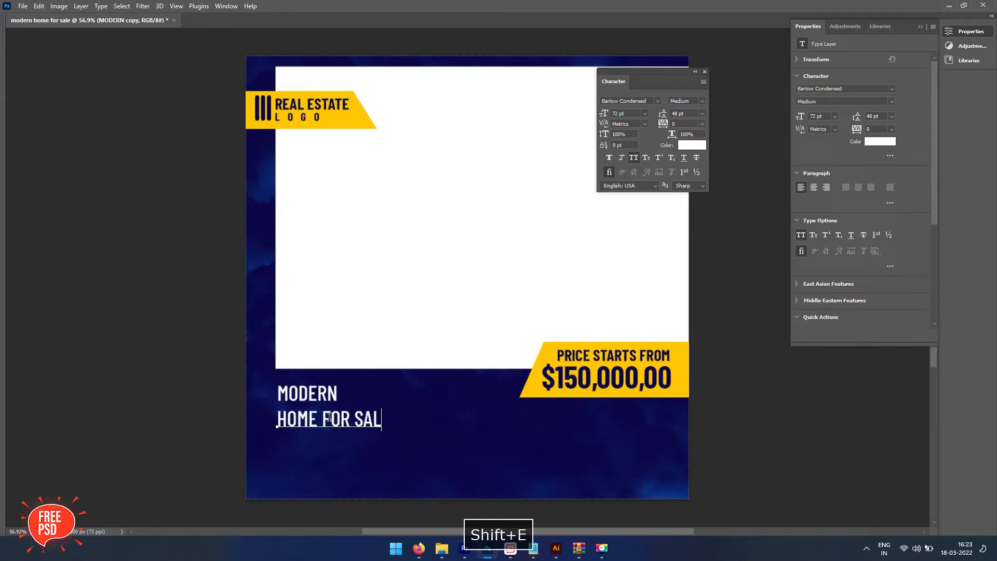
Enlarge the HOME FOR SALE text to 113 pt and align it beneath MODERN.
key("ctrl+a")
key("ctrl+shift+period")
key("ctrl+shift+period")
key("ctrl+shift+period")
key("ctrl+shift+period")
key("ctrl+shift+period")
key("ctrl+shift+period")
key("ctrl+shift+period")
key("ctrl+shift+period")
key("ctrl+shift+period")
key("ctrl+shift+period")
key("ctrl+shift+period")
key("ctrl+shift+period")
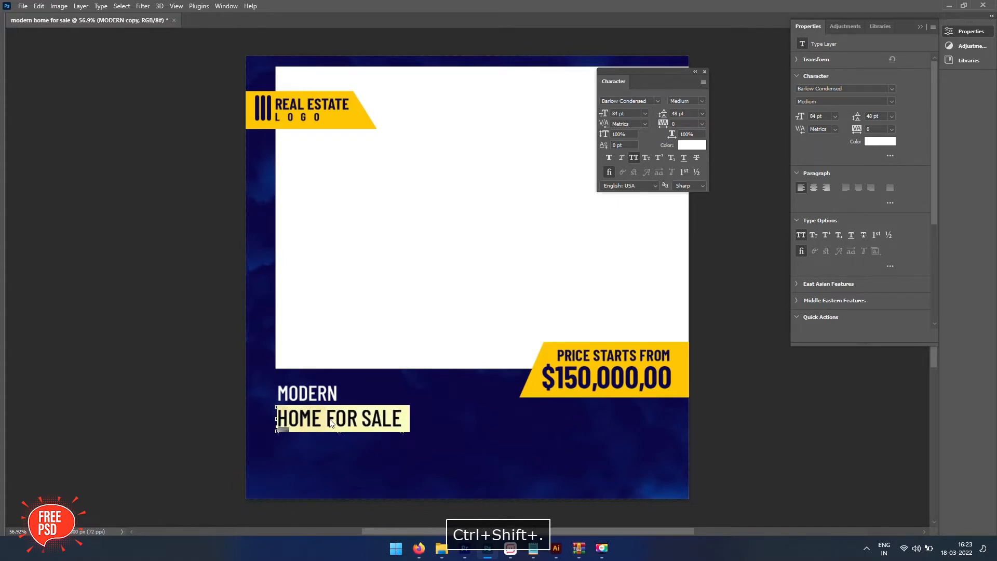
key("ctrl+shift+period")
key("ctrl+shift+period")
key("ctrl+shift+period")
key("ctrl+shift+period")
key("ctrl+shift+period")
key("ctrl+shift+period")
key("ctrl+shift+period")
key("ctrl+shift+period")
key("ctrl+shift+period")
key("ctrl+shift+period")
key("ctrl+shift+period")
key("ctrl+shift+period")
key("ctrl+shift+period")
key("ctrl+shift+period")
key("ctrl+Return")
key("v")
key("shift+Left")
key("Left")
key("shift+Down")
Recolour HOME FOR SALE with the yellow sampled from the price banner.
left_click(692, 145)
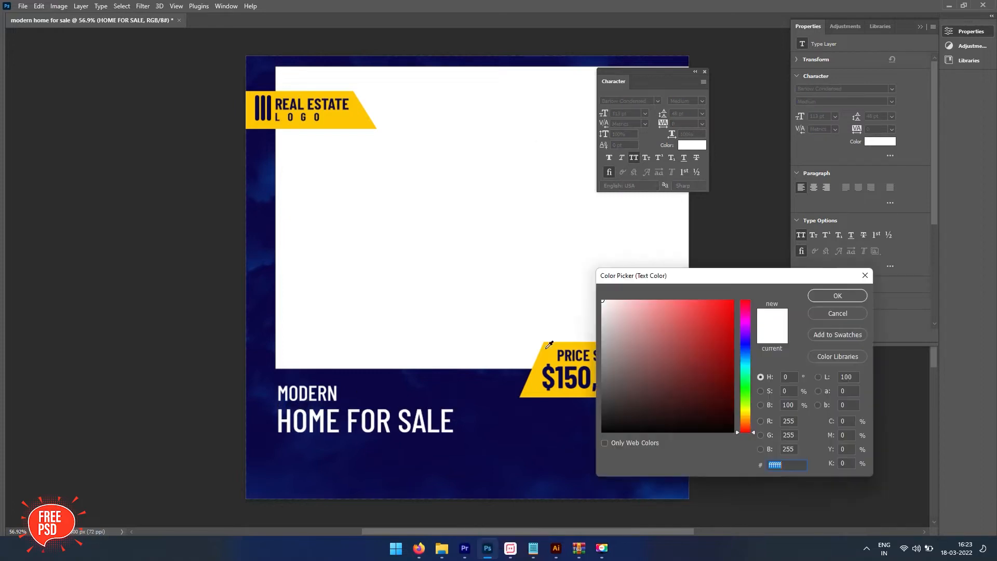
left_click(545, 360)
key("Return")
key("v")
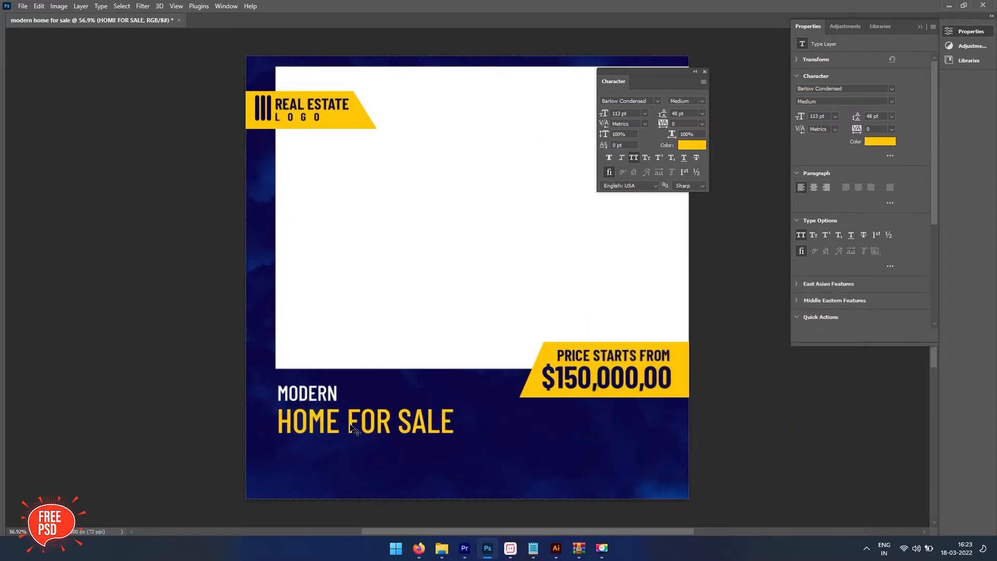
Add a lorem ipsum paragraph text box beneath HOME FOR SALE and set its font to Open Sans Light.
left_click_drag(275, 443, 475, 470)
left_click(658, 101)
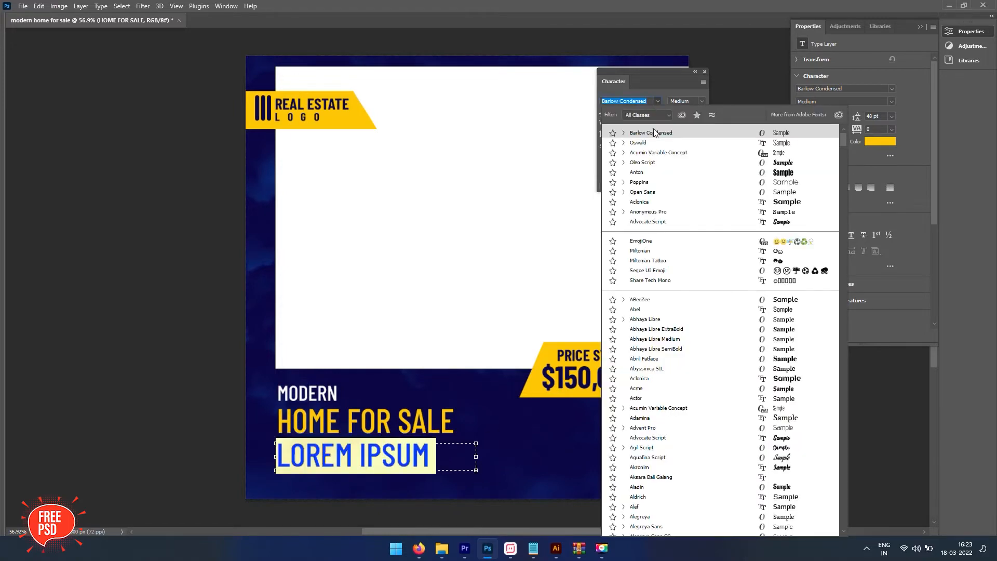
type("open sa")
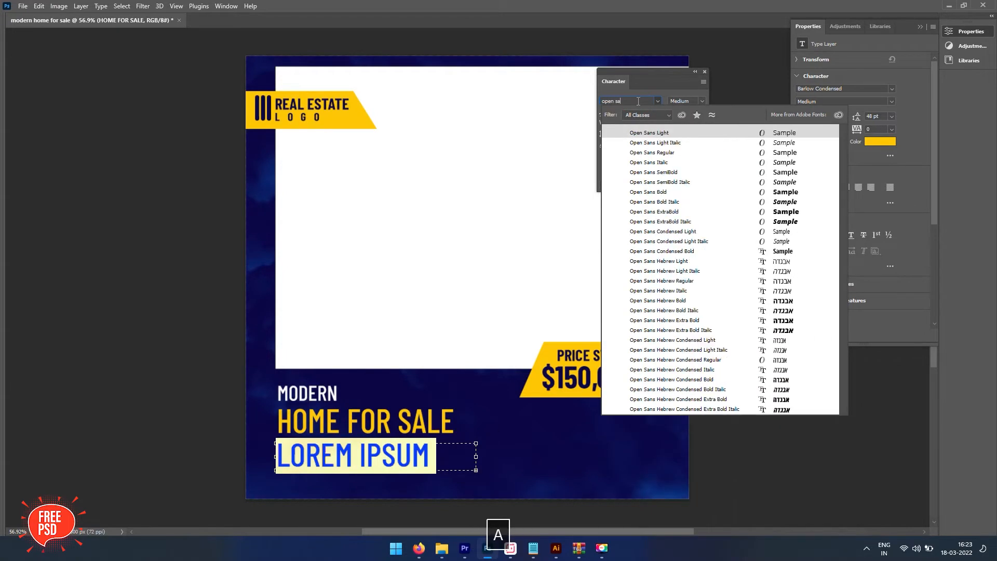
type("ns")
key("Return")
key("Return")
key("ctrl+z")
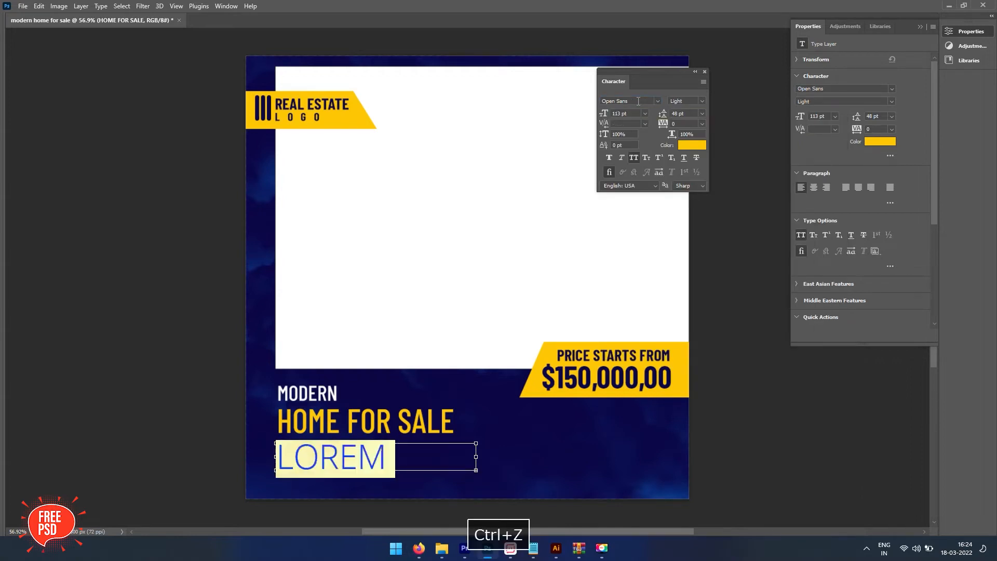
Reduce the lorem ipsum paragraph's font size to 19 pt.
left_click(644, 113)
left_click(638, 184)
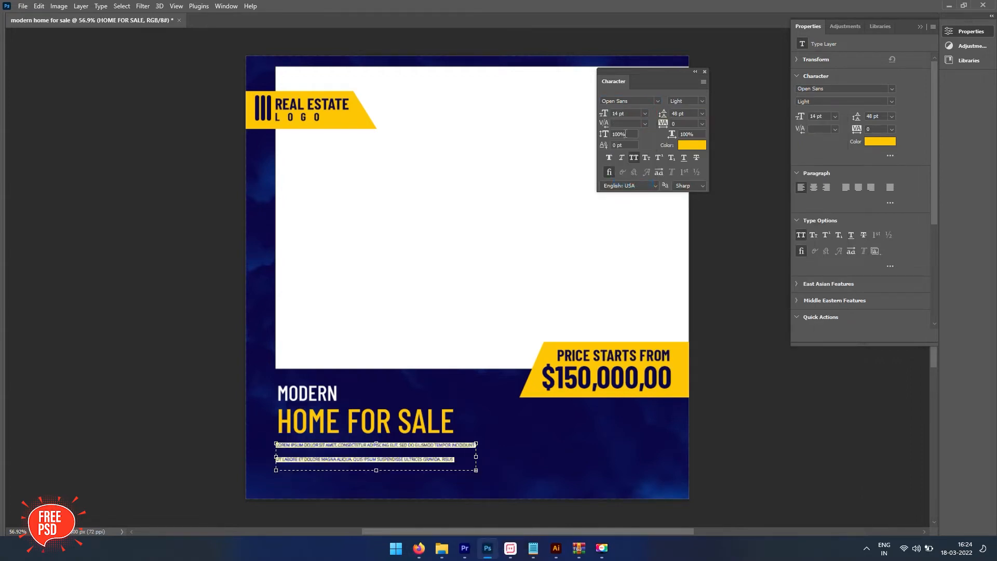
key("Up")
key("Up")
key("Up")
key("Up")
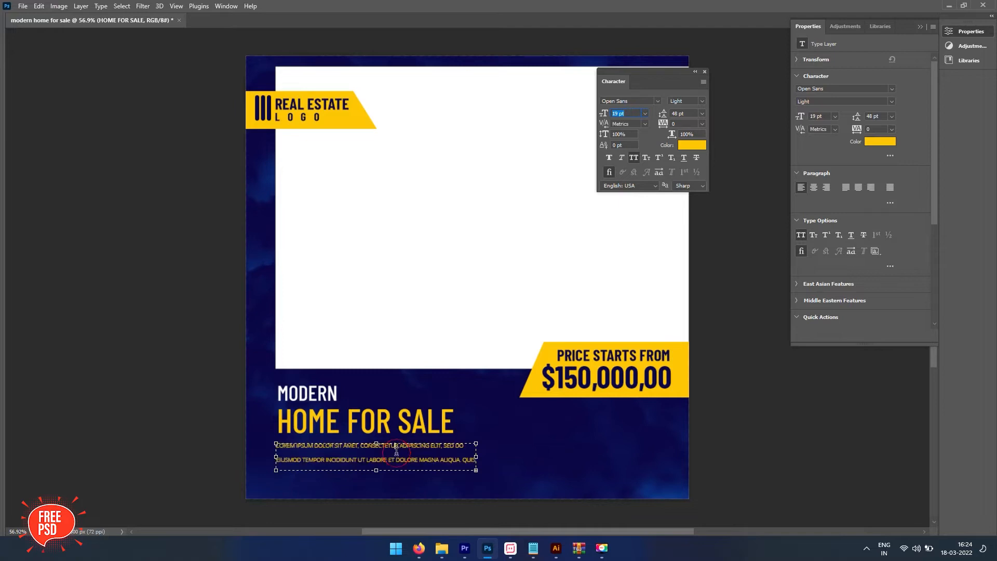
Turn off all caps for the paragraph and set its leading to Auto.
key("ctrl+shift+k")
key("ctrl+a")
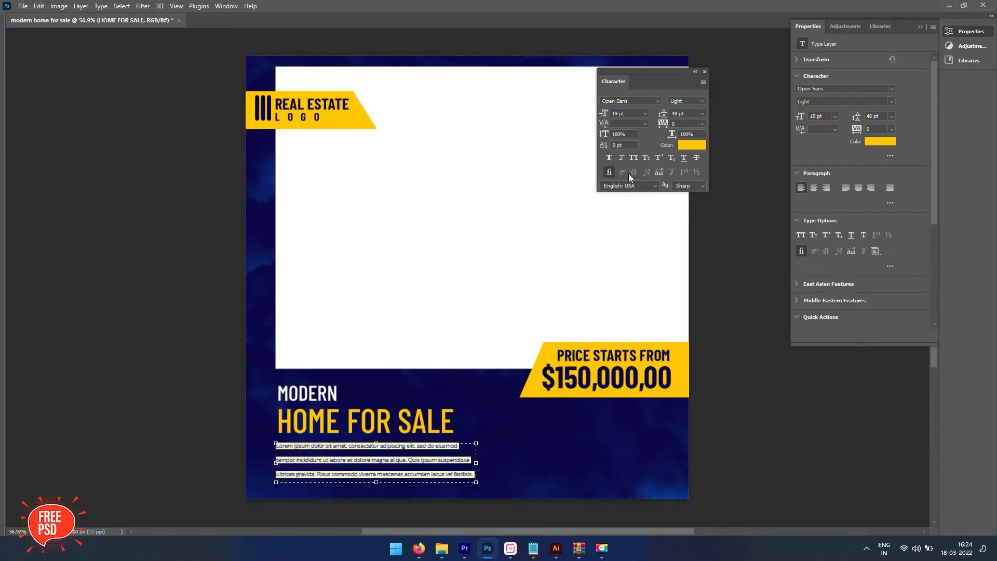
left_click(702, 114)
left_click(680, 120)
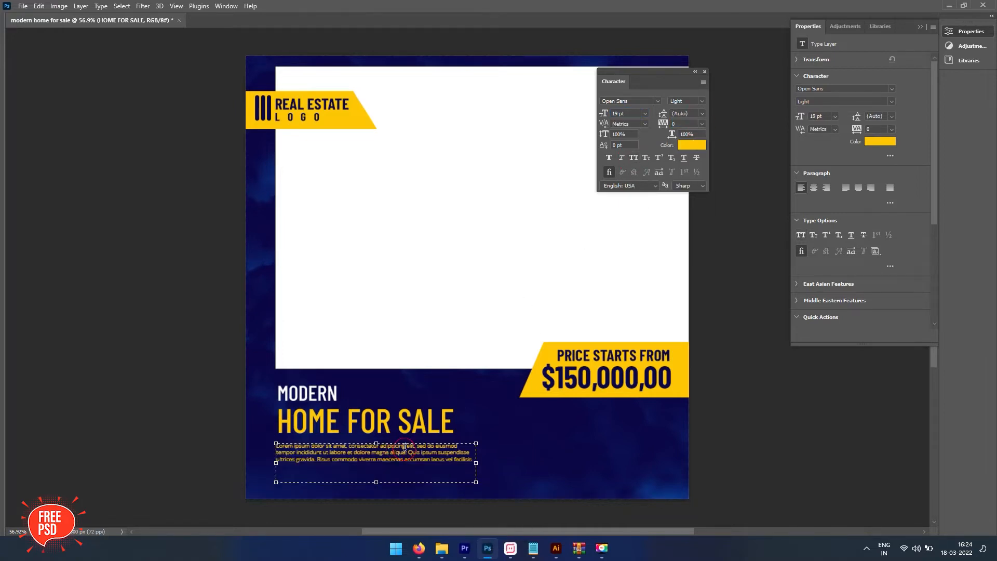
Fill the paragraph text white and nudge it up closer to HOME FOR SALE.
key("ctrl+Return")
key("ctrl+BackSpace")
key("v")
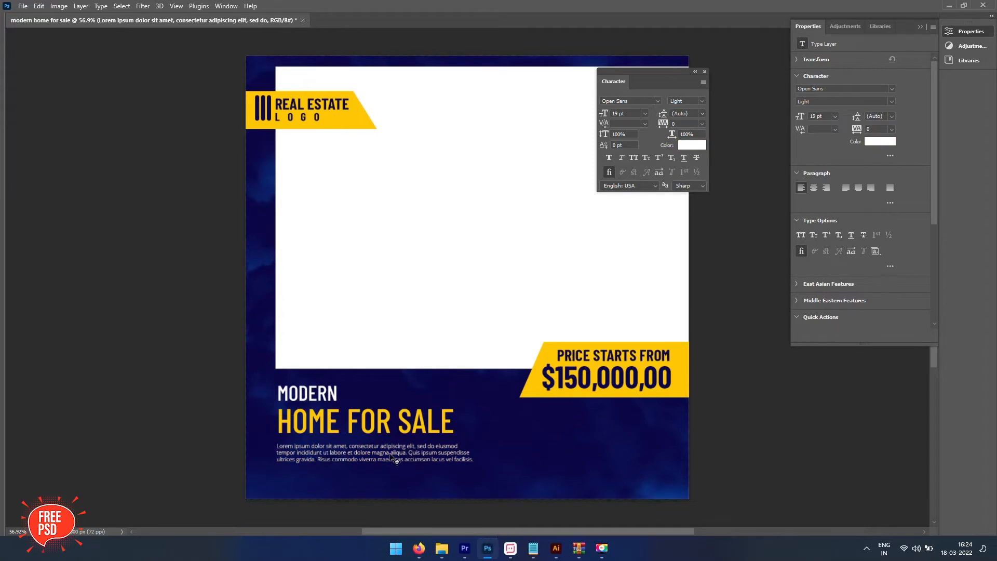
key("shift+Up")
key("Up")
key("Up")
key("Up")
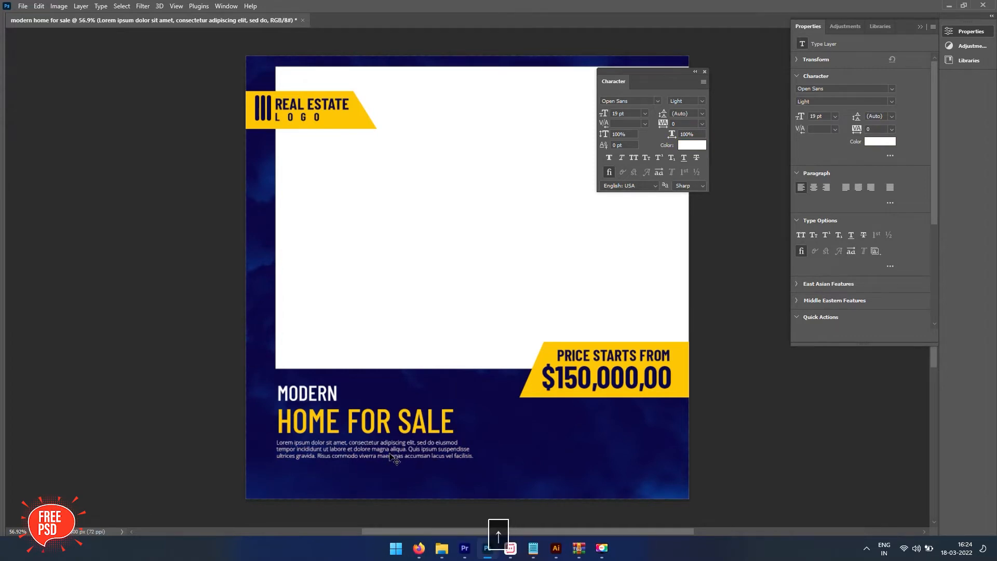
Draw a rectangle about 338 × 78 px below the paragraph's left side and fill it white.
key("Tab")
scroll(395, 457, "up", 3)
left_click_drag(382, 473, 381, 405)
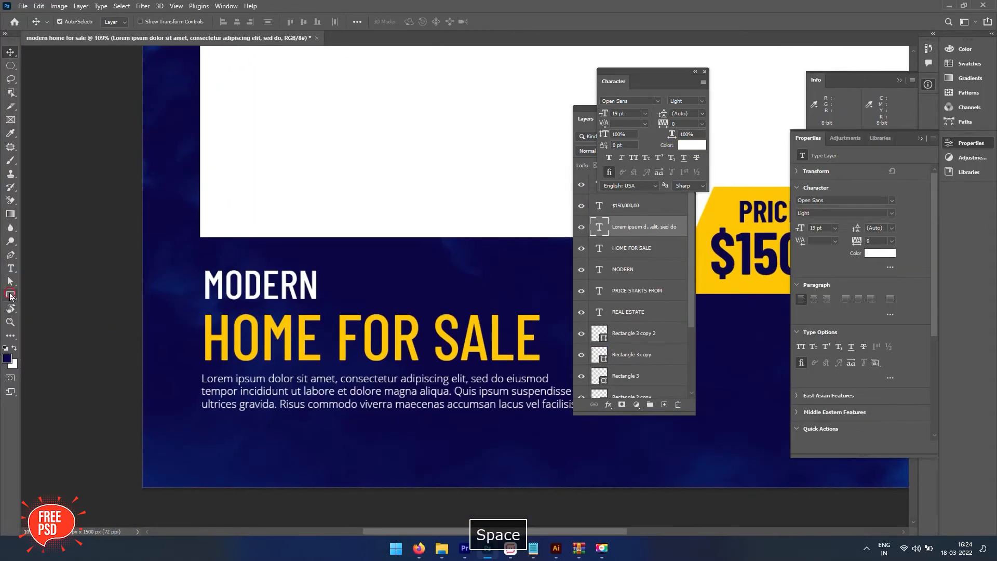
left_click(10, 295)
left_click_drag(201, 426, 393, 471)
key("v")
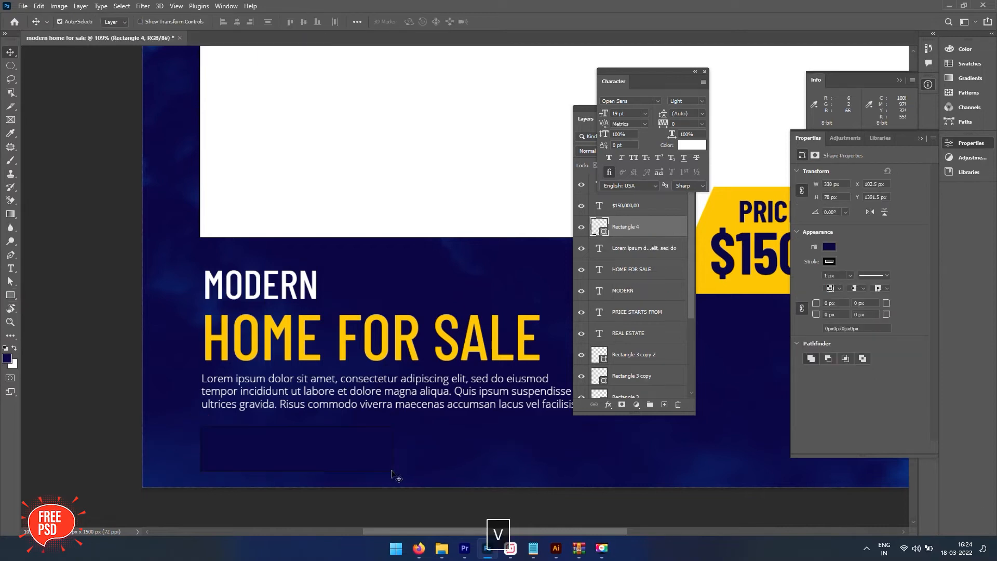
key("ctrl+BackSpace")
key("v")
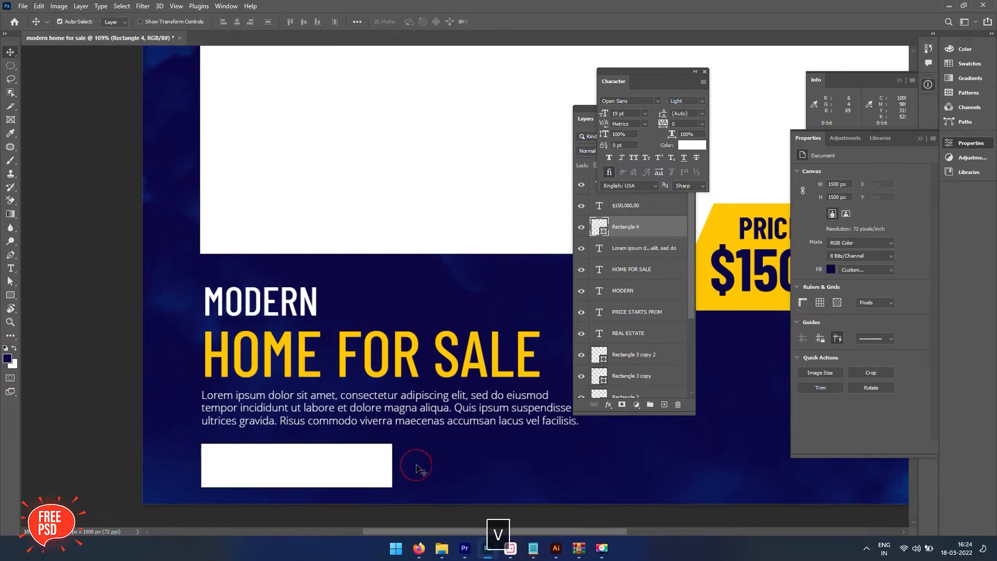
Copy the PRICE STARTS FROM text onto the white rectangle and bring the copy to the front.
key("Tab")
left_click_drag(709, 216, 202, 453)
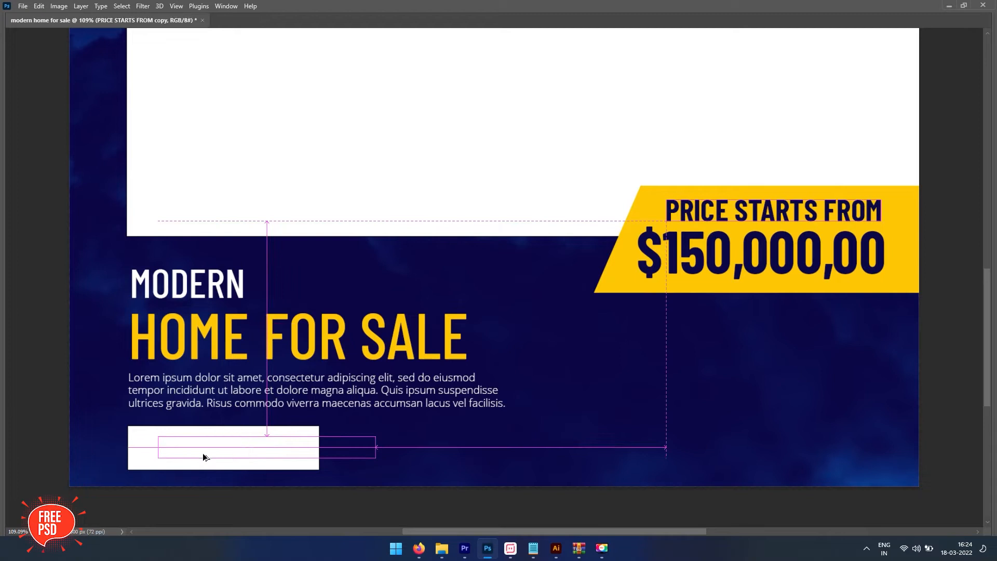
key("ctrl+shift+bracketright")
key("shift+Left")
key("shift+Left")
Change the text on the white rectangle to "CONTACT US" and nudge it toward the rectangle's centre.
double_click(203, 455)
key("ctrl+a")
type("CONTACT US")
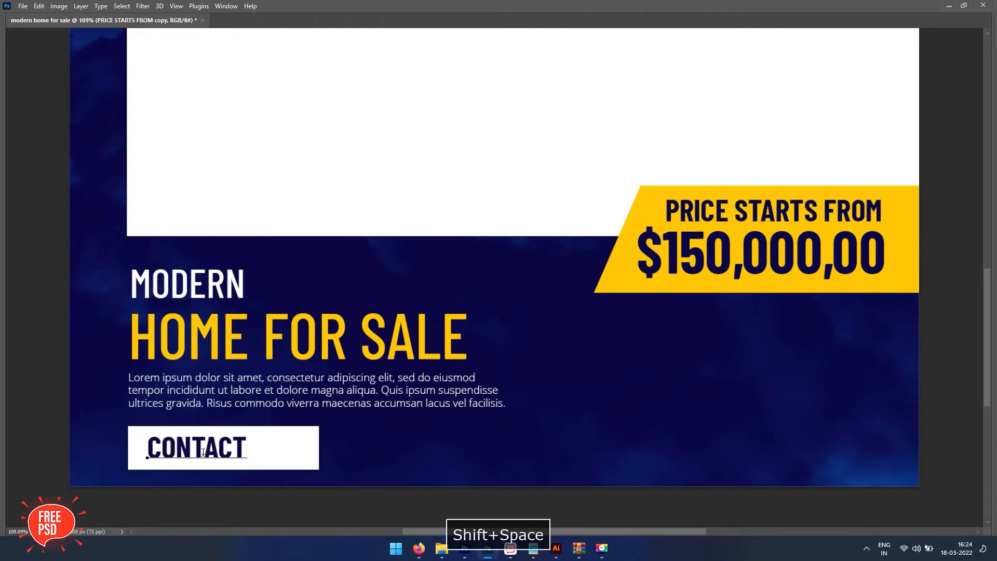
key("ctrl+Return")
key("shift+Right")
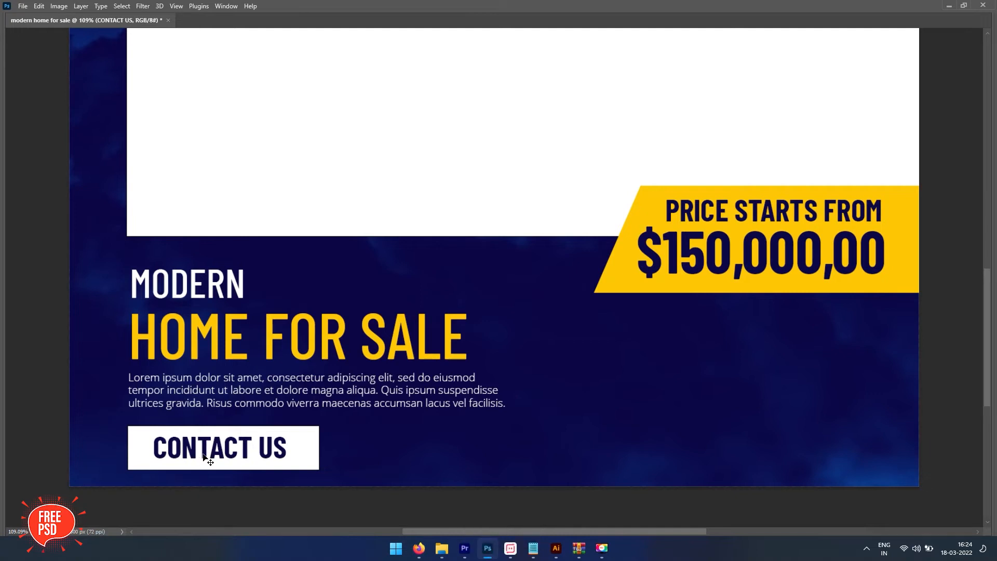
Scale the white rectangle and CONTACT US text down together and reposition them beneath the paragraph.
left_click(301, 460, "shift")
key("ctrl+t")
left_click_drag(318, 448, 279, 446)
key("Return")
key("shift+Down")
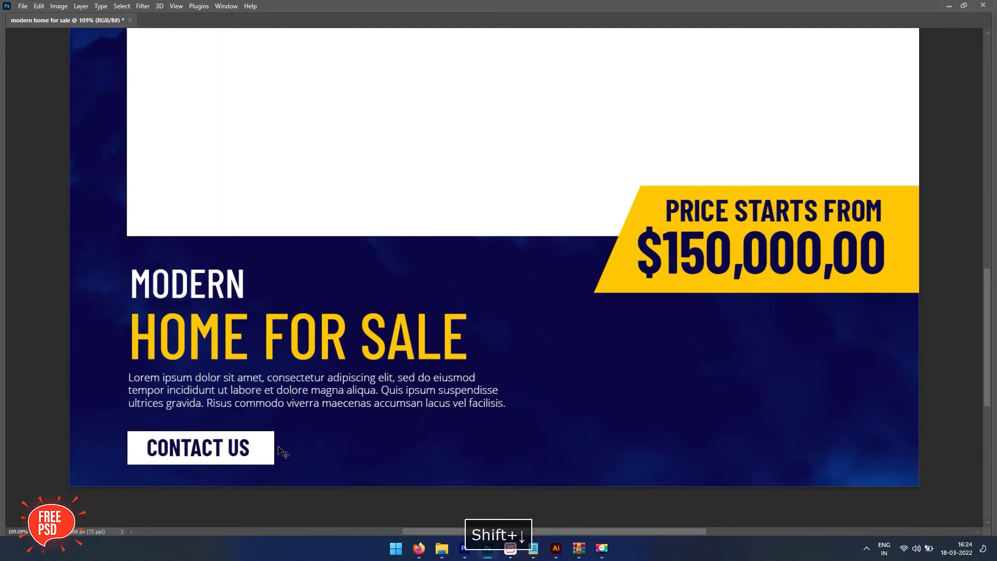
scroll(280, 449, "down", 4)
key("shift+Up")
key("shift+Down")
Copy the CONTACT US text to the right of the white button and fill the copy white.
key("Tab")
left_click(215, 326)
left_click_drag(275, 467, 414, 466)
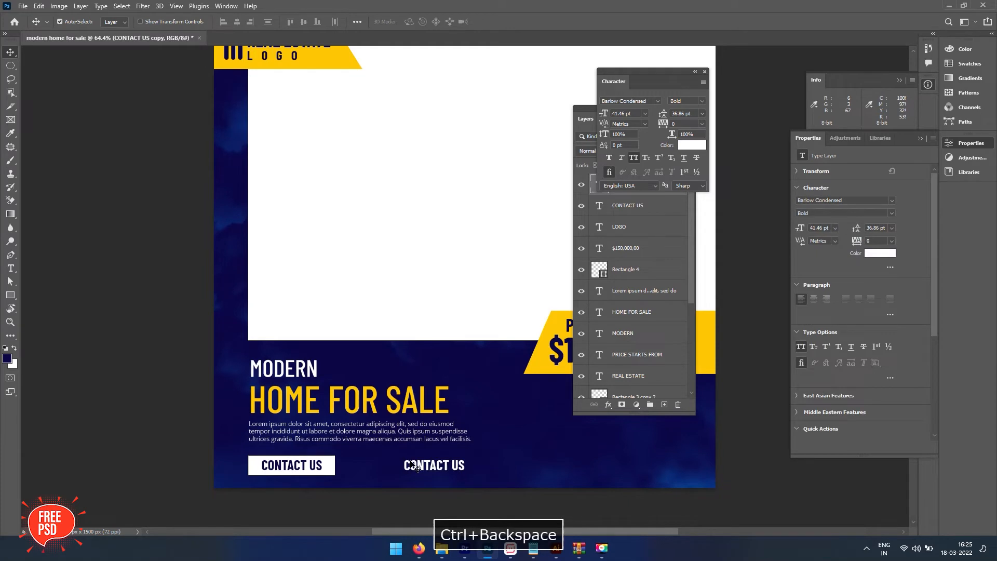
key("shift+Down")
key("shift+Left")
key("t")
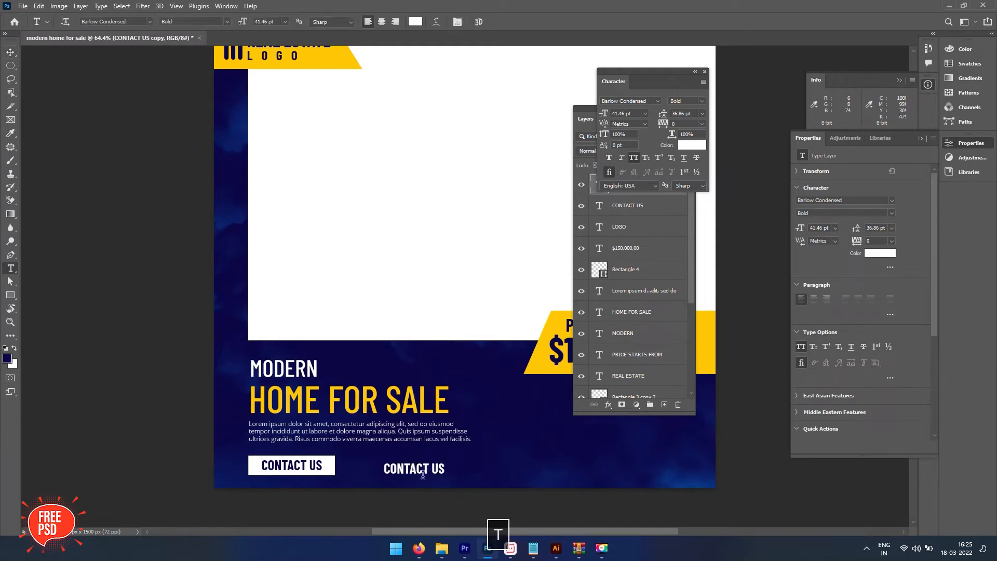
Set the white CONTACT US copy to Medium weight and replace its text with the placeholder phone number.
left_click(703, 101)
left_click(685, 179)
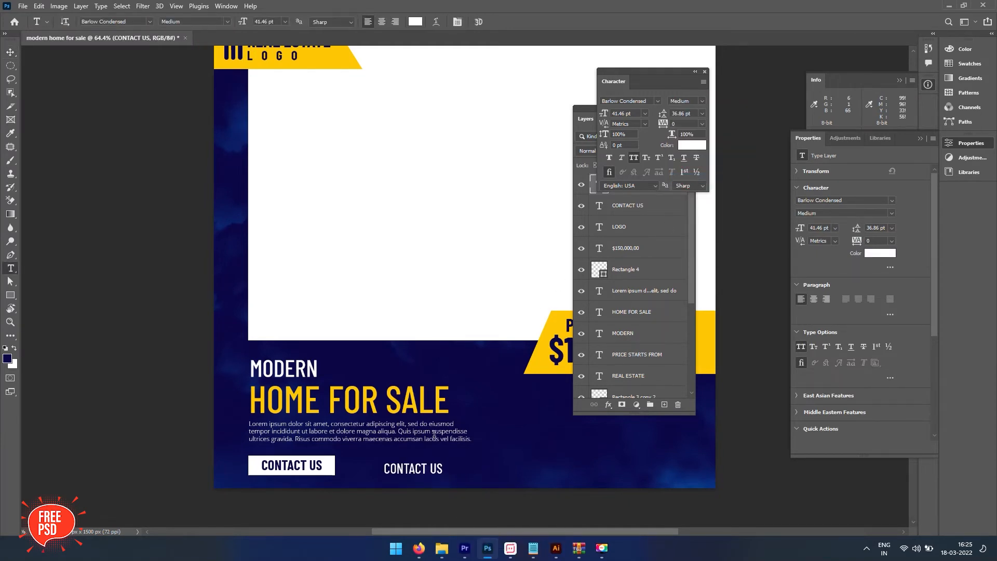
triple_click(406, 466)
type("0123")
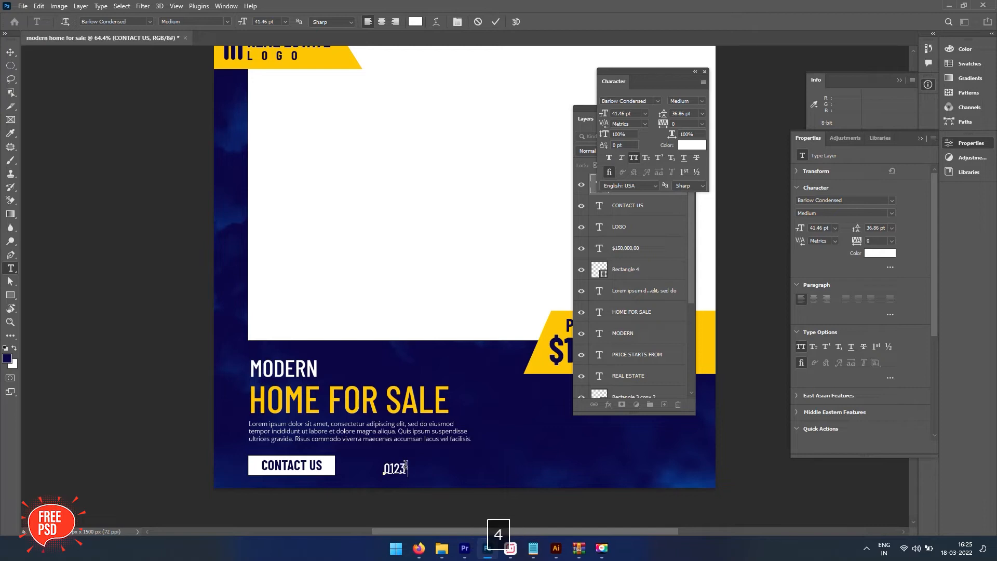
type(" 456 7890")
key("ctrl+Return")
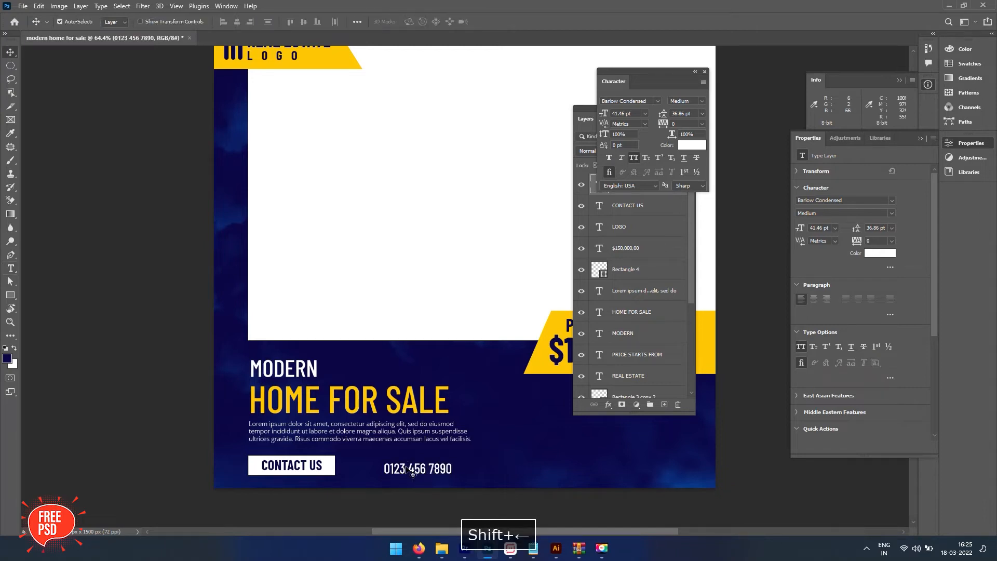
Scale the phone number text down to about 32.7 pt and move it closer to the white button.
key("ctrl+t")
left_click_drag(436, 461, 423, 466)
key("Return")
scroll(421, 466, "up", 5)
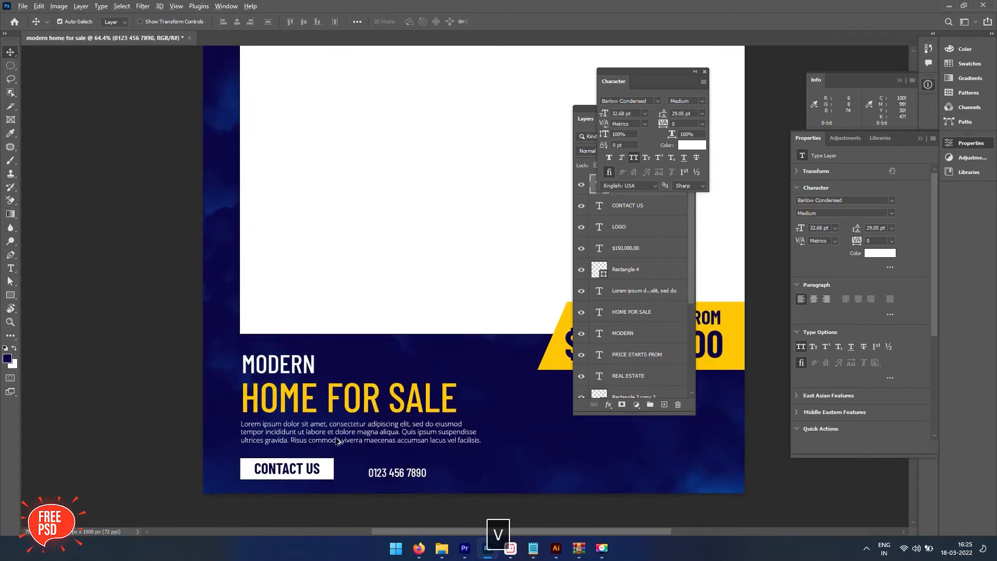
Copy the button's CONTACT US text just above the phone number and fill the copy white.
left_click_drag(360, 500, 402, 476)
key("shift+Down")
key("ctrl+BackSpace")
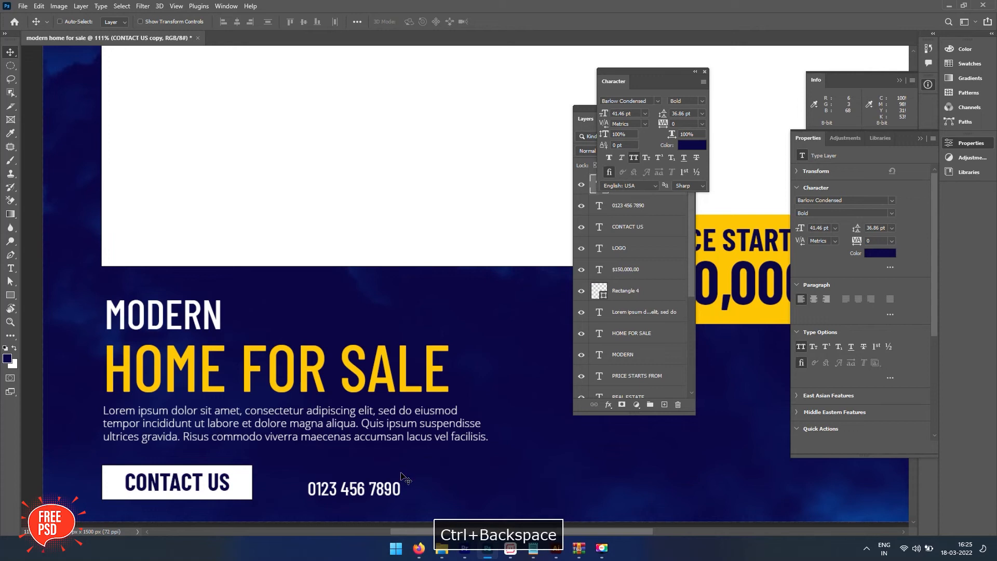
Set the tracking of the CONTACT US copy above the phone number to 480.
key("v")
left_click(373, 471)
key("ctrl+a")
key("ctrl+t")
key("ctrl+t")
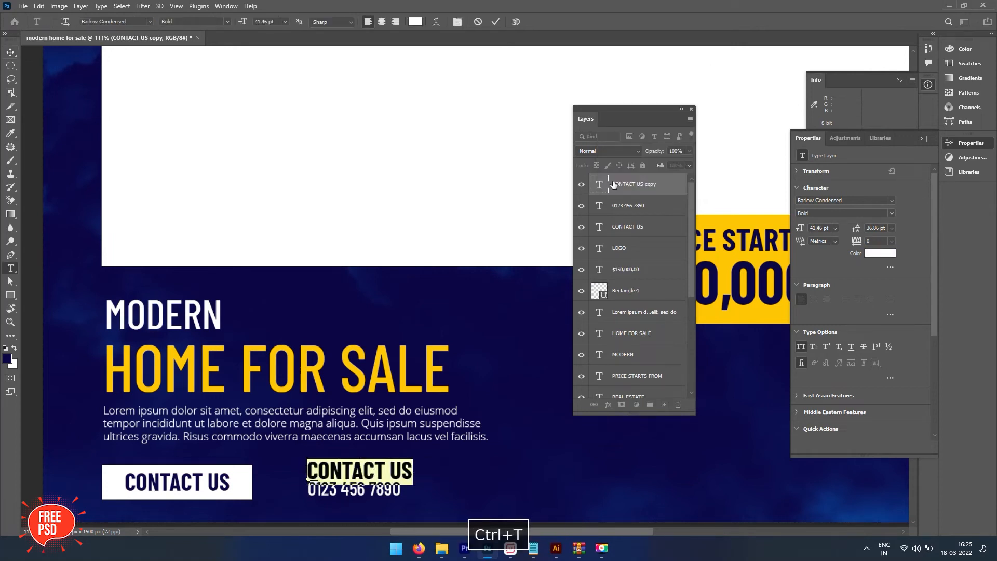
left_click_drag(660, 124, 676, 128)
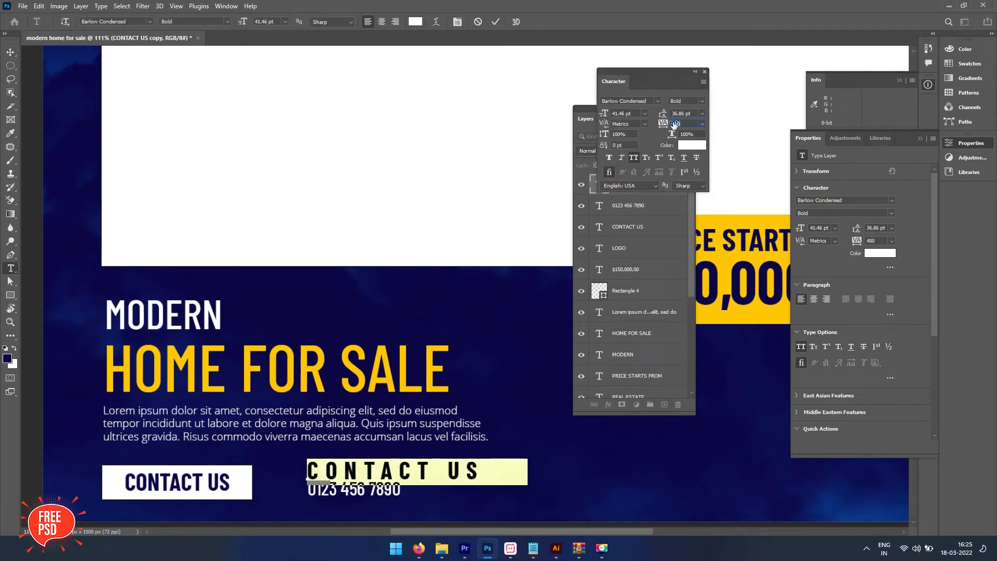
Reduce the font size of the CONTACT US copy to 23.8 pt.
left_click(434, 466)
key("ctrl+a")
key("ctrl+shift+comma")
key("ctrl+shift+comma")
key("ctrl+shift+comma")
key("ctrl+shift+comma")
key("ctrl+shift+comma")
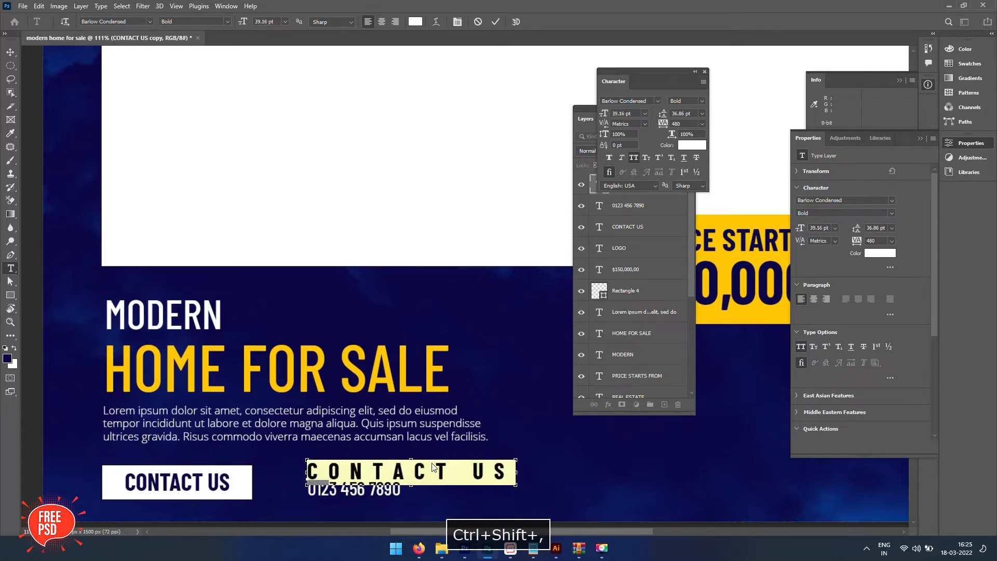
key("ctrl+shift+comma")
key("ctrl+shift+comma")
key("ctrl+shift+comma")
key("ctrl+shift+comma")
key("ctrl+shift+comma")
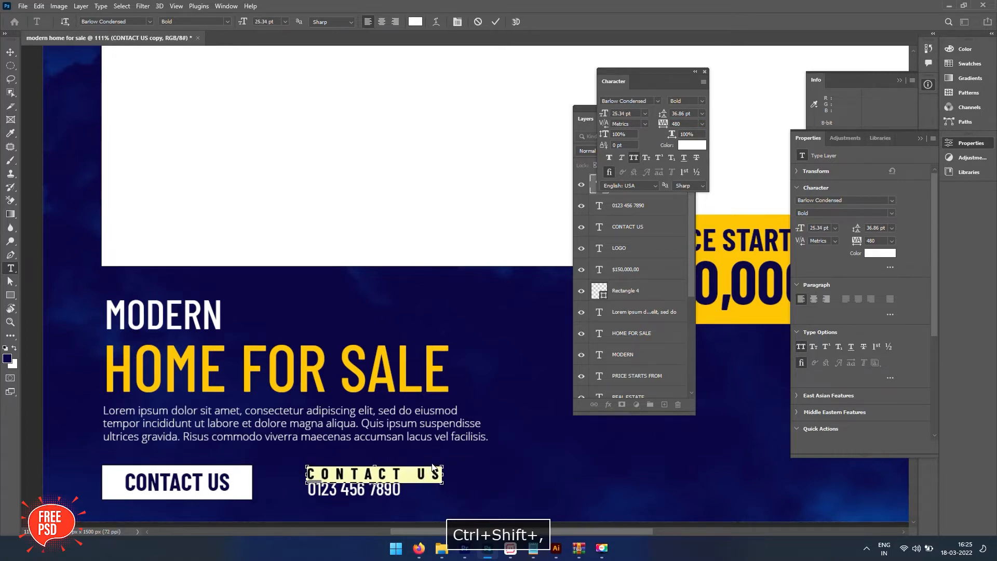
key("ctrl+Return")
Set the small CONTACT US copy to Regular weight and nudge it up clear of the phone number.
left_click(408, 474)
key("ctrl+a")
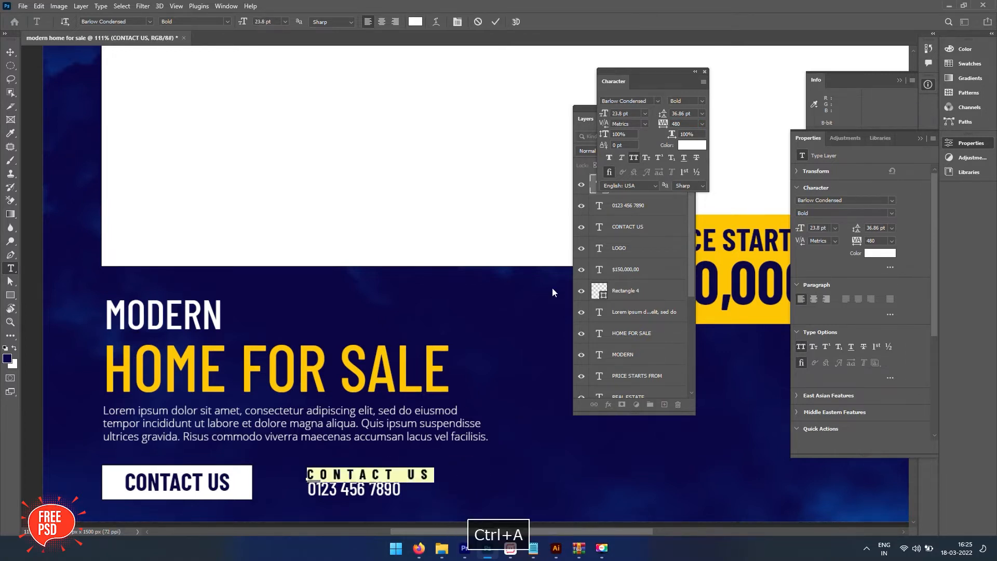
left_click(702, 101)
left_click(695, 161)
left_click(359, 470)
key("ctrl+Return")
key("v")
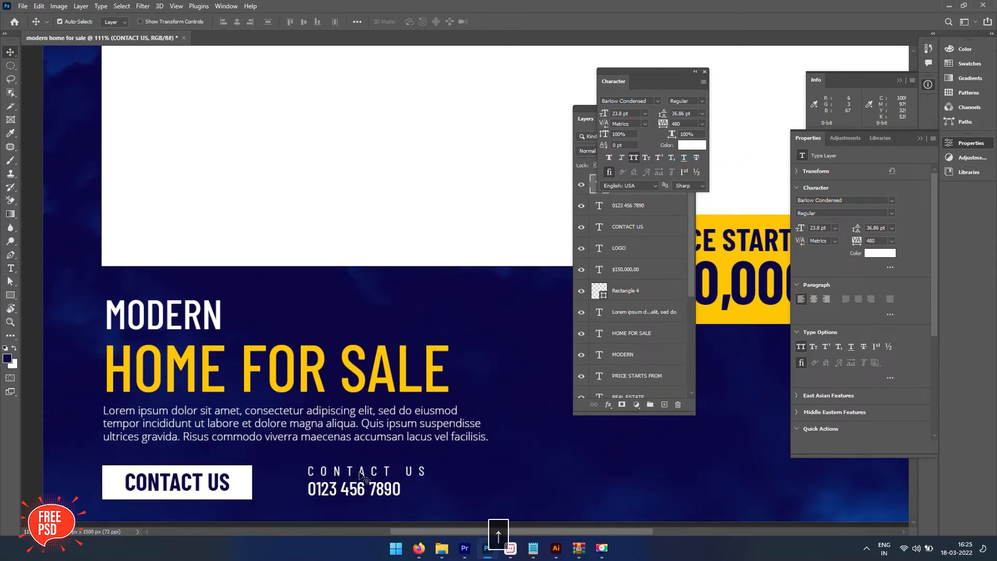
Change the small text above the phone number to "CALL US AT" and set its tracking to 75.
double_click(340, 475)
type("CL")
key("BackSpace")
type("ALL US AT")
key("ctrl+a")
left_click(702, 123)
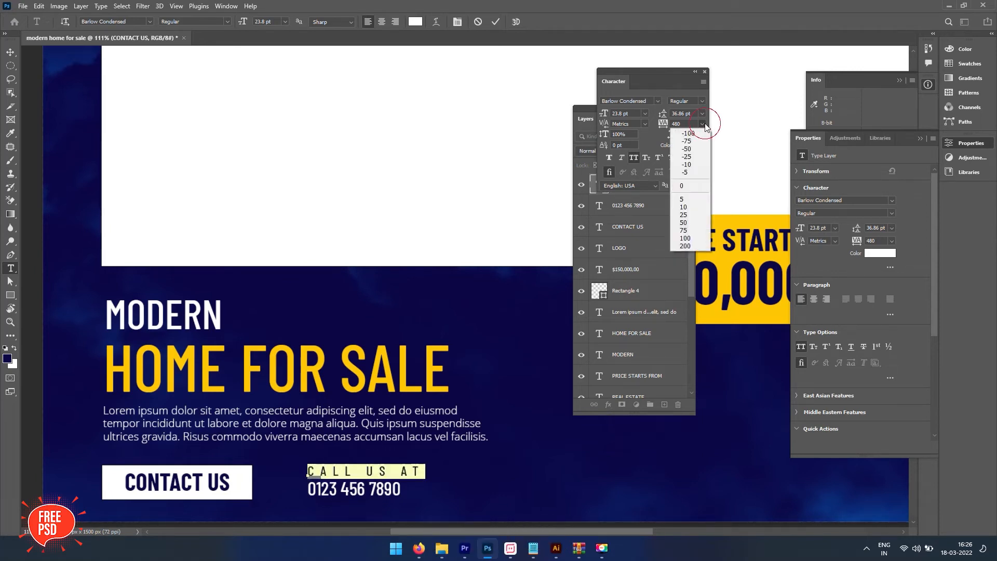
left_click(690, 231)
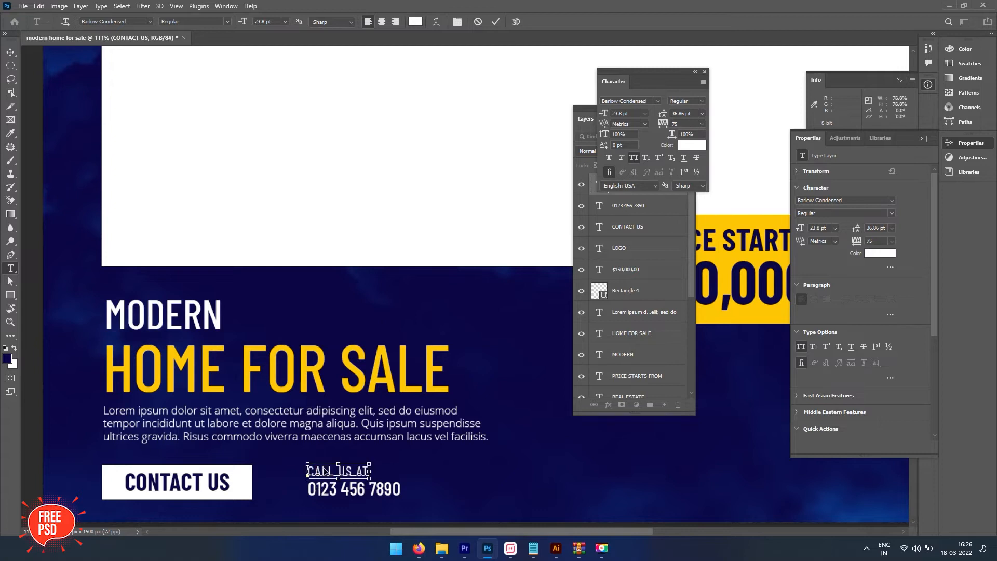
Select CALL US AT and the phone number together and shift them right, away from the white button.
key("v")
left_click(340, 491, "shift")
key("shift+Right")
key("shift+Right")
key("shift+Right")
key("shift+Right")
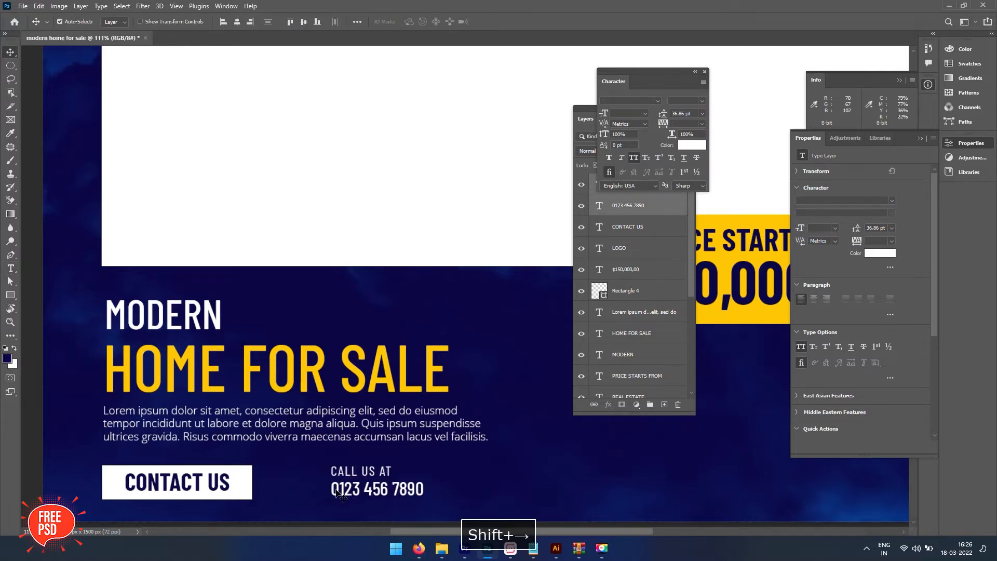
Scale the black phone icon down and place it between the white button and the CALL US AT text.
key("Tab")
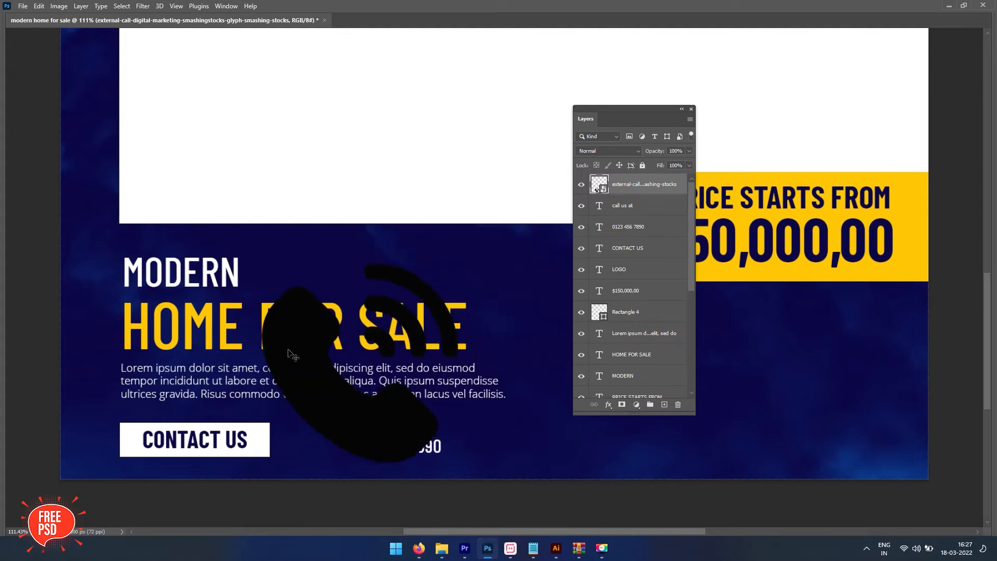
key("ctrl+t")
left_click_drag(444, 326, 329, 424)
key("shift+Return")
Recolour the phone number text with the design's yellow.
left_click(387, 447)
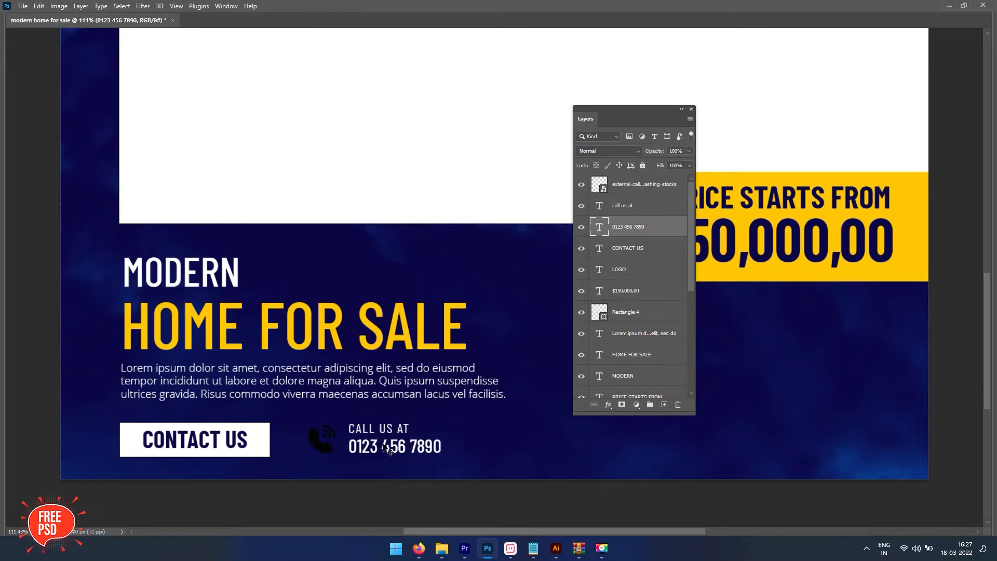
left_click_drag(442, 446, 405, 445)
key("ctrl+a")
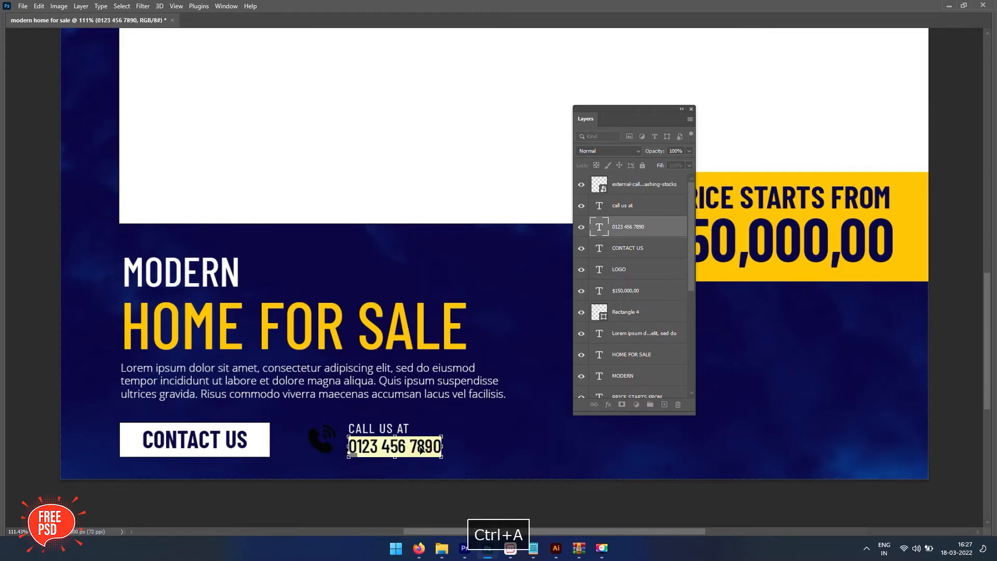
key("ctrl+t")
left_click(692, 145)
left_click(772, 197)
key("Return")
key("ctrl+Return")
key("v")
Apply a Color Overlay to the phone icon using the yellow sampled from the HOME FOR SALE headline.
scroll(335, 448, "up", 2)
scroll(335, 449, "up", 3)
left_click(314, 477)
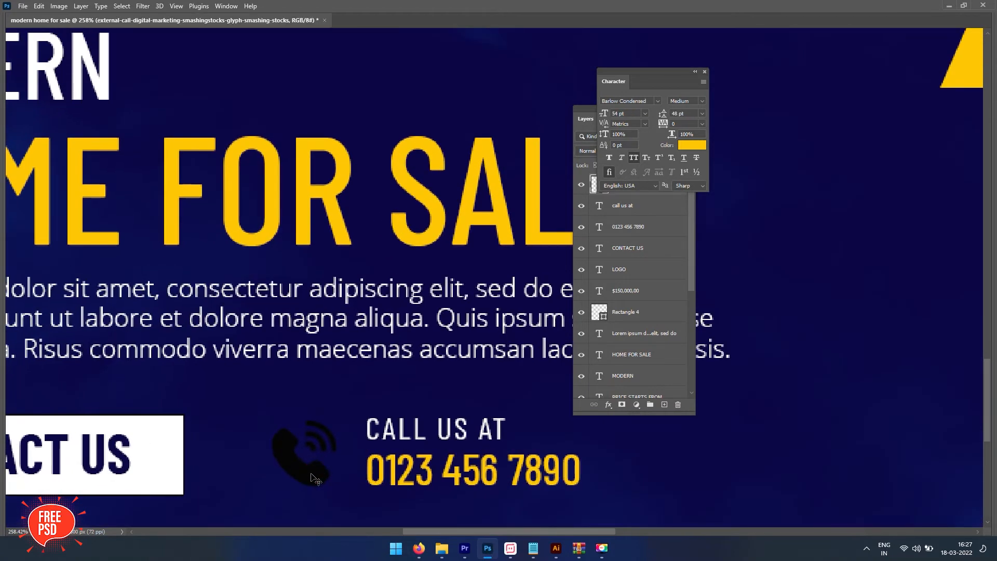
left_click_drag(652, 79, 765, 78)
left_click(613, 407)
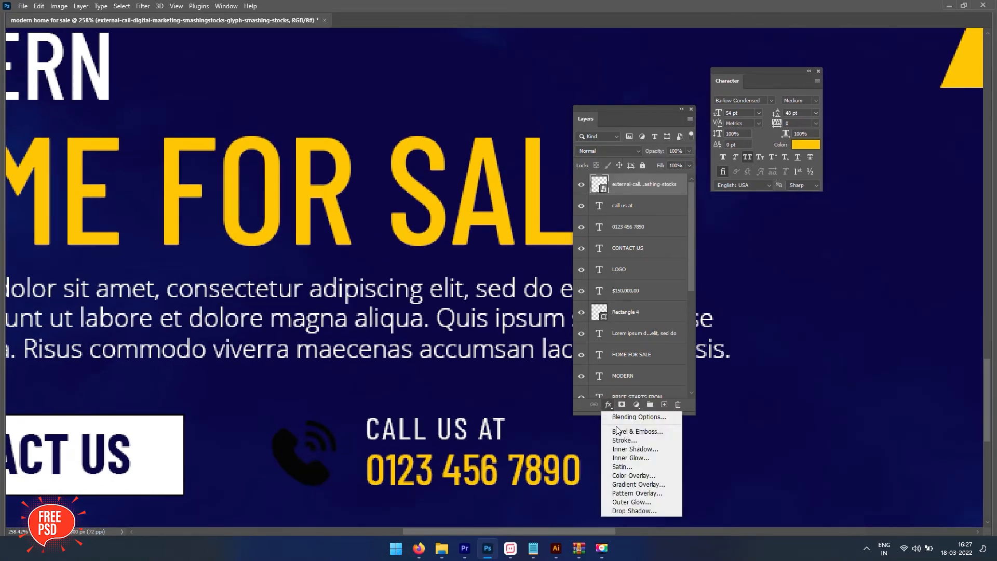
left_click(631, 476)
left_click(837, 171)
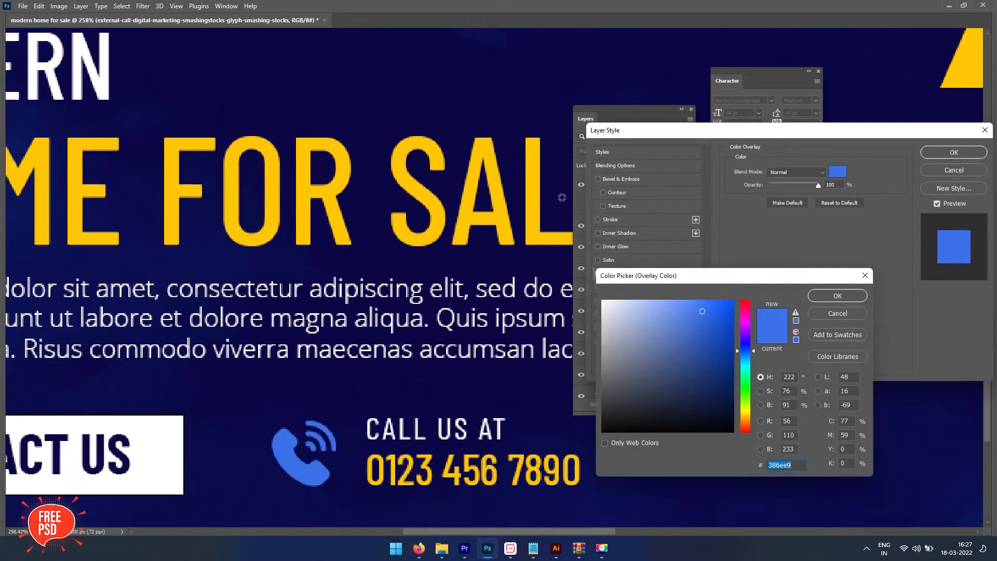
left_click(488, 150)
key("Return")
key("Return")
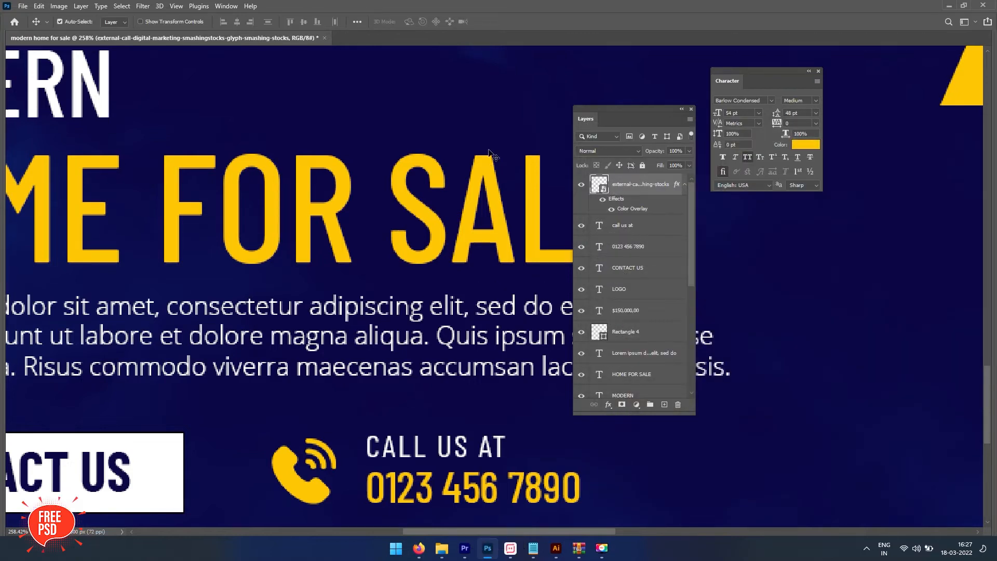
Copy the MODERN text beneath the price banner, change it to "FEATURES" and fine-tune its position.
scroll(364, 394, "down", 5)
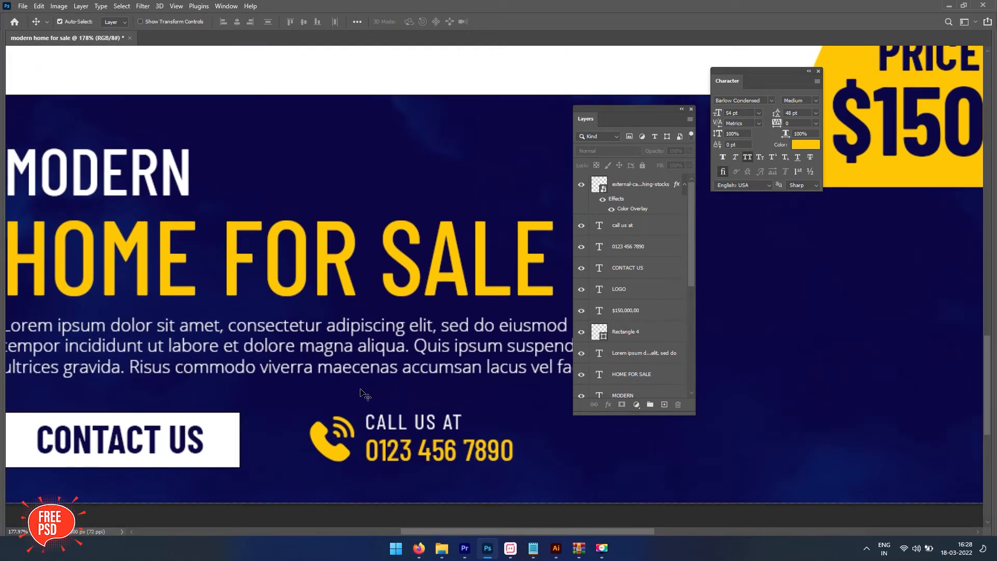
key("Caps_Lock")
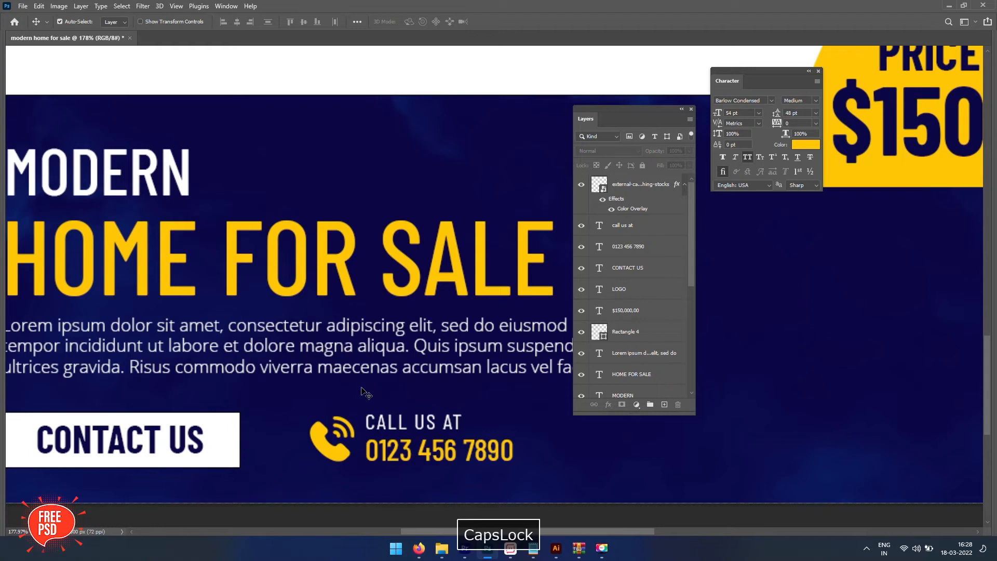
scroll(364, 392, "down", 4)
key("space")
key("Tab")
key("Tab")
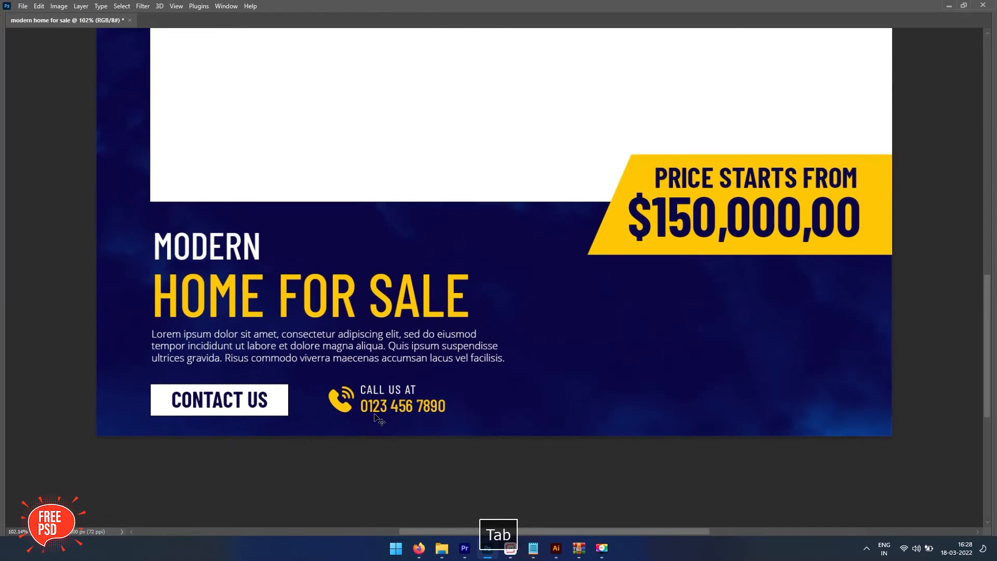
left_click_drag(196, 247, 737, 297)
double_click(734, 297)
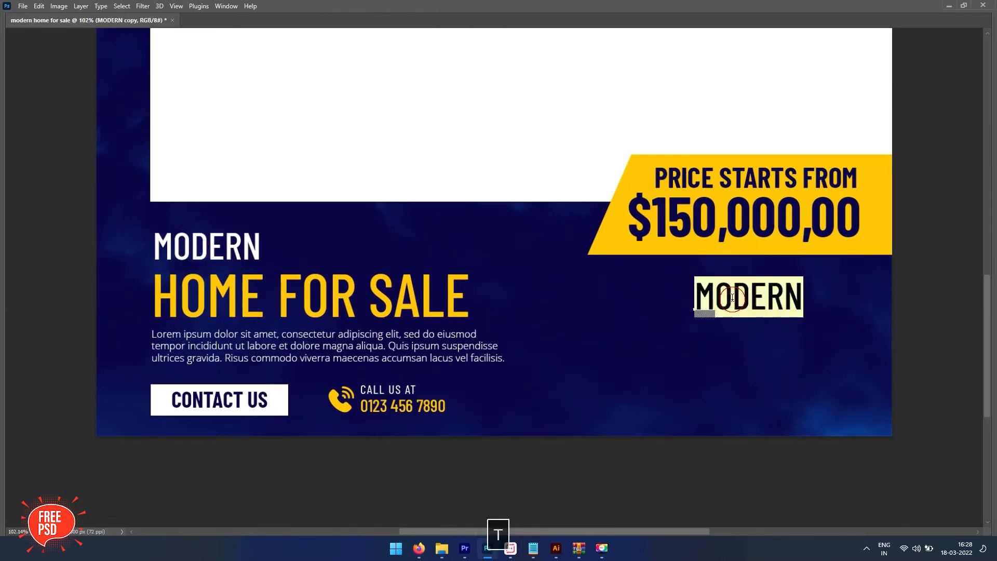
type("FEATURES")
key("ctrl+Return")
key("v")
left_click_drag(734, 297, 763, 292)
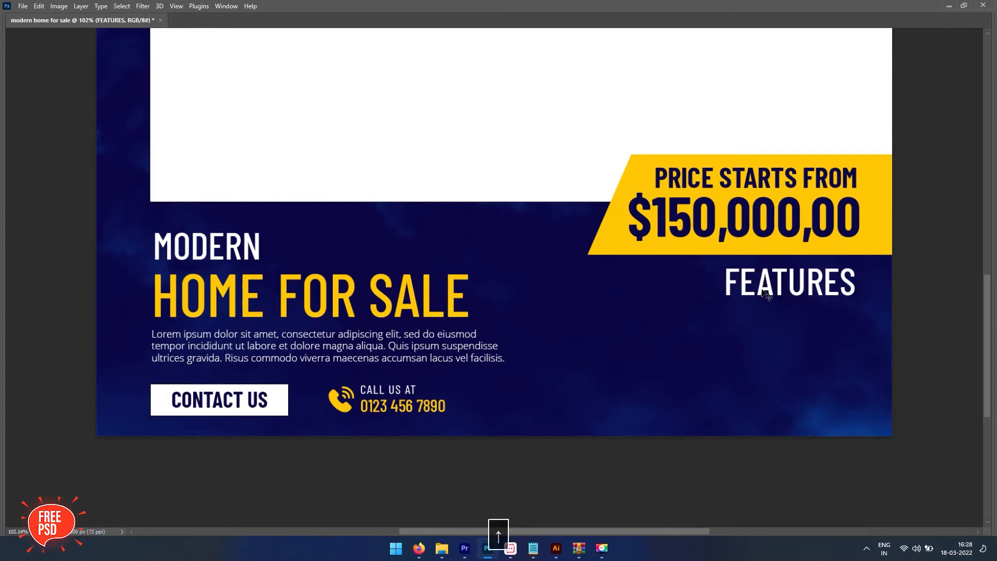
Copy CALL US AT below FEATURES and replace it with five lines: 3 BED ROOMS, OPEN KITCHEN, TOP SCEURITY, PRIME LOCATION, EASY INSTALLMENTS.
left_click_drag(404, 393, 753, 316)
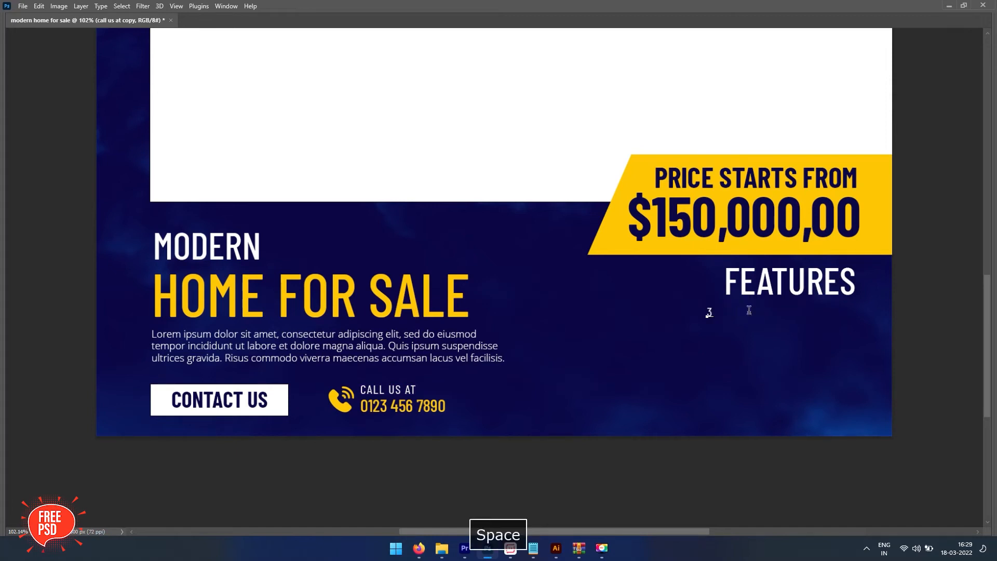
type("3 BEAD")
key("Left")
key("BackSpace")
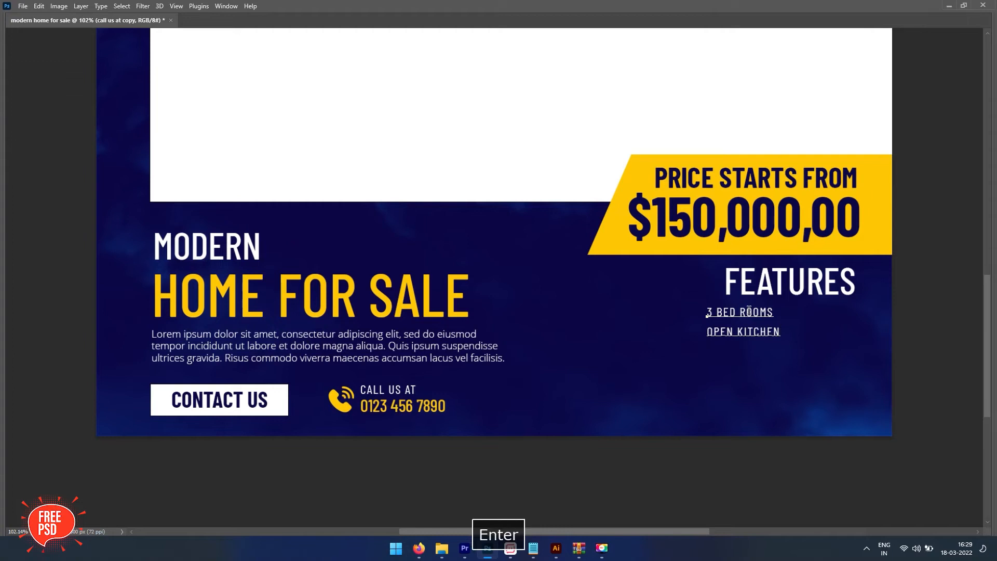
type("TOP SCEURITY")
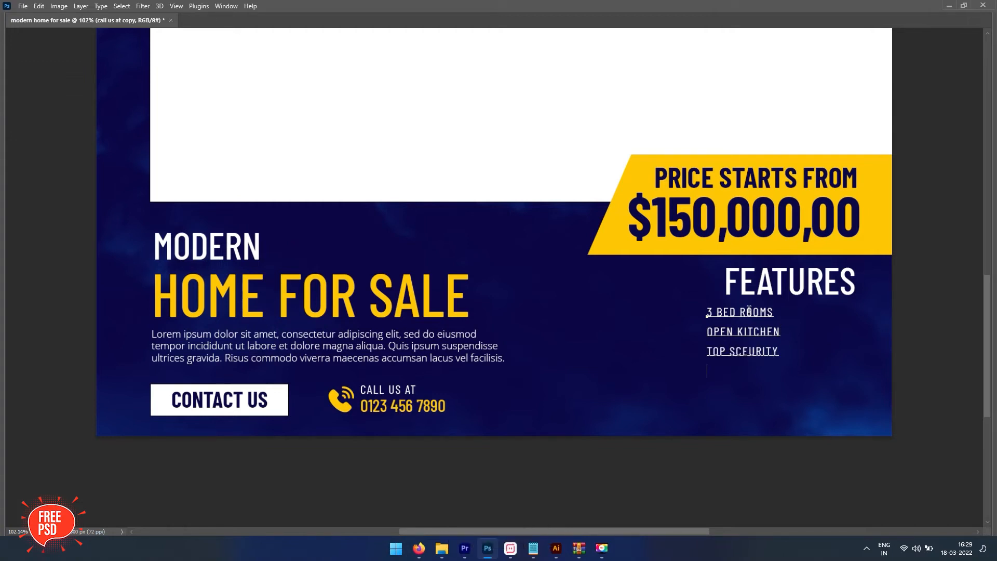
type("E LOCATION")
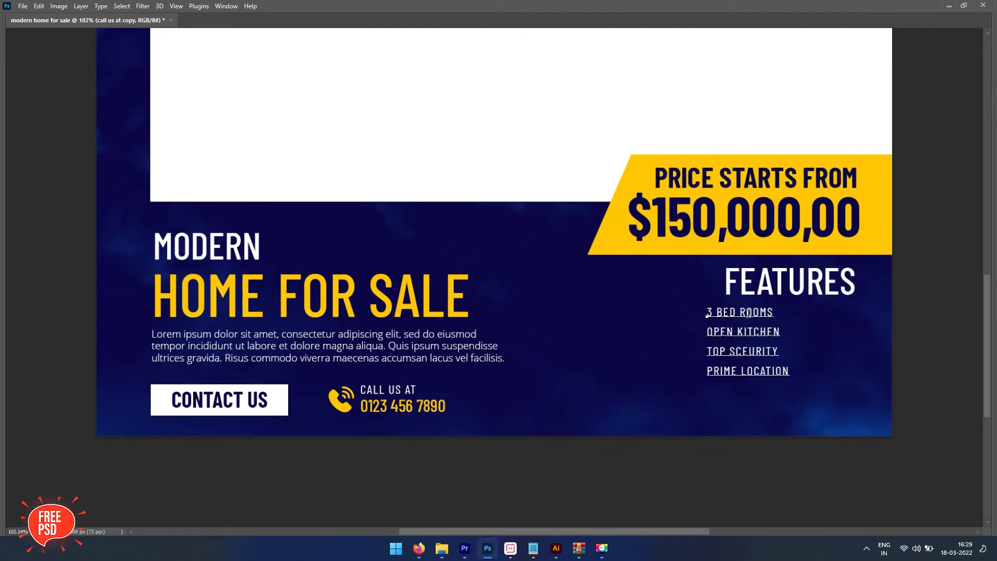
type("Y INSTALLMENTS")
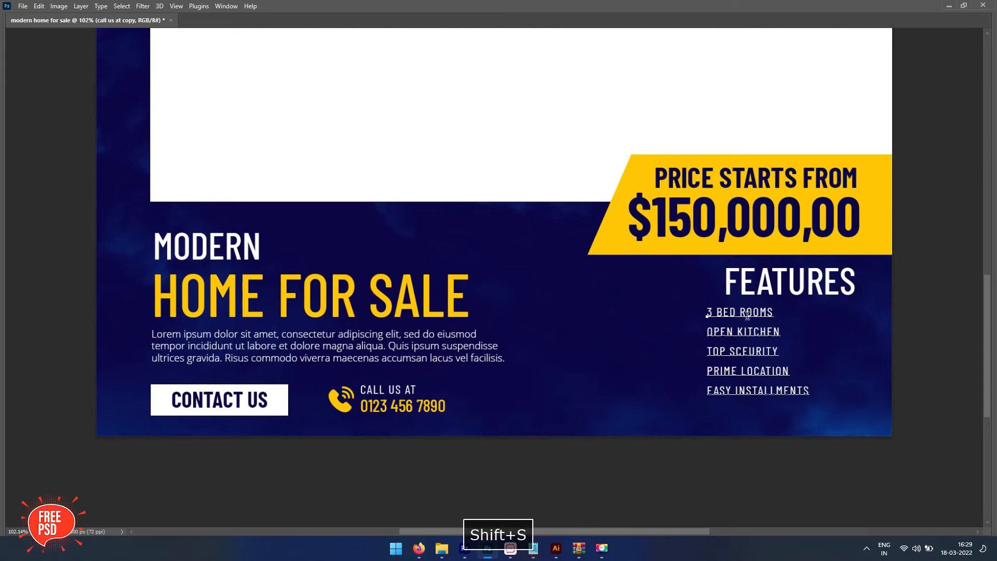
Right-align the features list and position it beneath the FEATURES heading.
key("ctrl+a")
key("ctrl+t")
key("ctrl+Return")
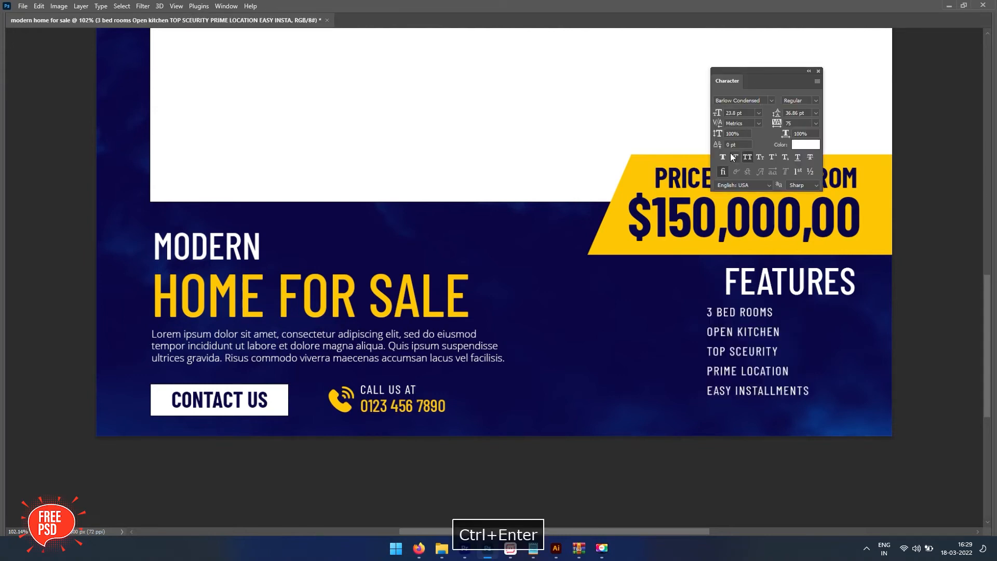
key("Tab")
key("ctrl+a")
left_click(827, 299)
key("ctrl+Return")
key("Tab")
left_click_drag(666, 347, 569, 381)
scroll(848, 316, "up", 5)
key("shift+Left")
key("Tab")
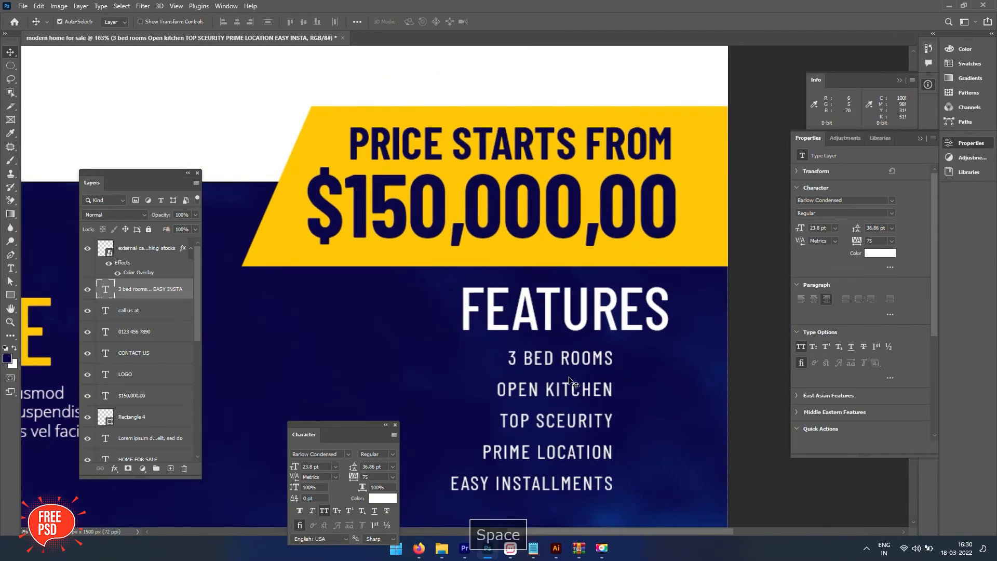
Switch to Firefox, copy the green circular tick image from the "tick icon png" results and paste it into the Photoshop design.
key("alt+Tab")
right_click(643, 320)
right_click(572, 149)
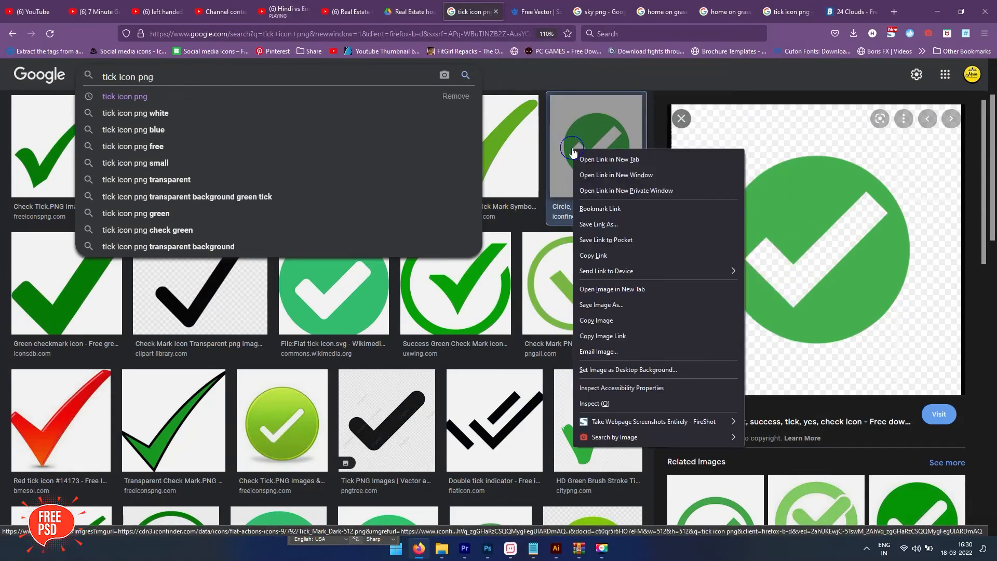
left_click(601, 321)
key("alt+Tab")
key("ctrl+v")
Remove the background around the pasted green tick icon with the Background Eraser.
key("v")
left_click_drag(399, 322, 436, 322)
key("ctrl+z")
key("e")
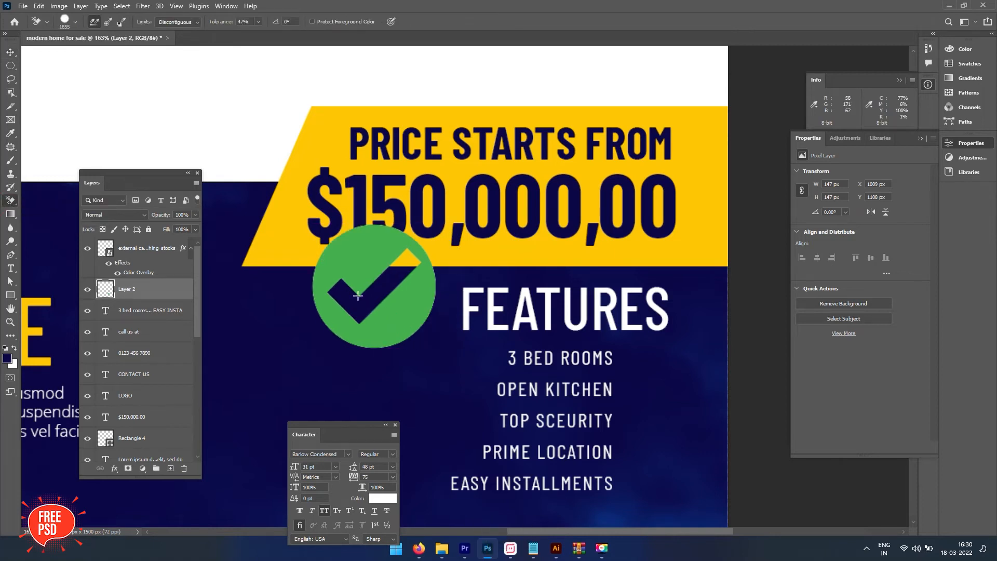
Move the green tick to the features list, convert it to a smart object and scale it down to about 23 px.
key("v")
left_click_drag(357, 295, 641, 377)
right_click(151, 289)
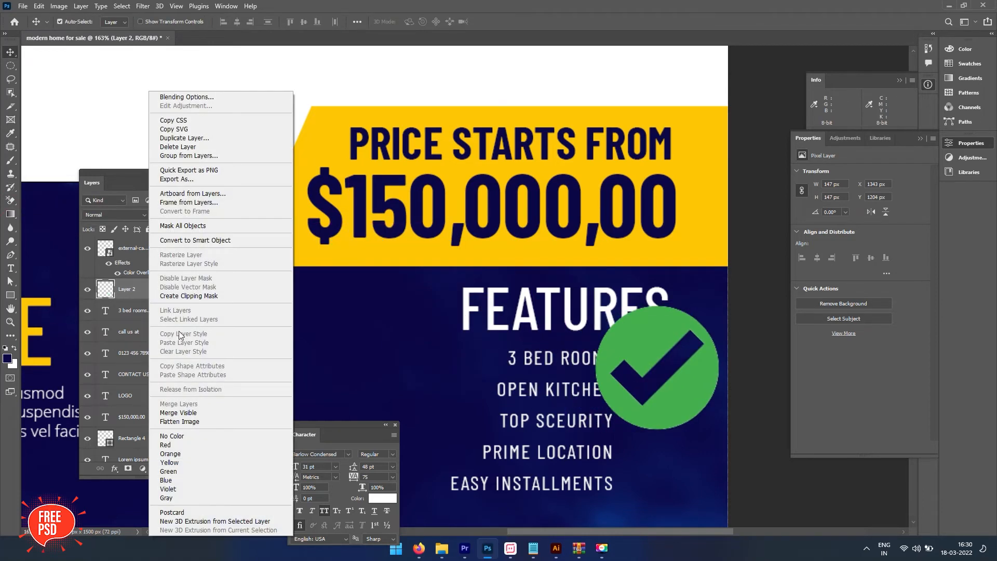
left_click(195, 239)
key("ctrl+t")
left_click_drag(597, 307, 641, 323)
key("Return")
Position the small tick to the right of 3 BED ROOMS, beneath the end of the FEATURES heading.
key("shift+Left")
key("shift+Up")
key("shift+Up")
key("shift+Left")
key("shift+Left")
key("shift+Down")
key("Up")
key("Up")
key("shift+Left")
key("shift+Right")
left_click_drag(599, 363, 628, 362)
Apply a yellow Color Overlay at 100% opacity to the tick icon beside 3 BED ROOMS.
left_click(666, 323)
scroll(663, 351, "up", 4)
scroll(666, 354, "up", 3)
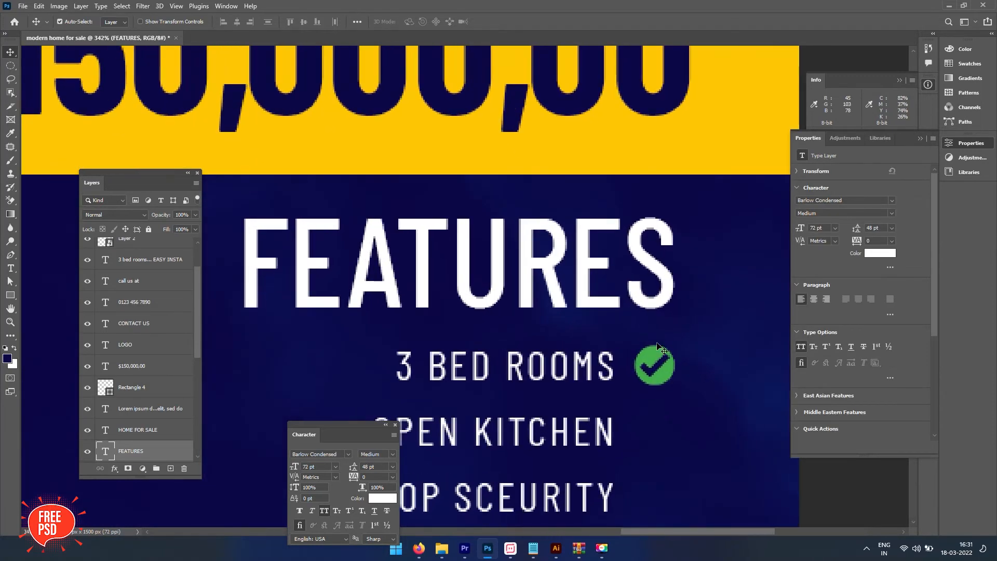
left_click(654, 363)
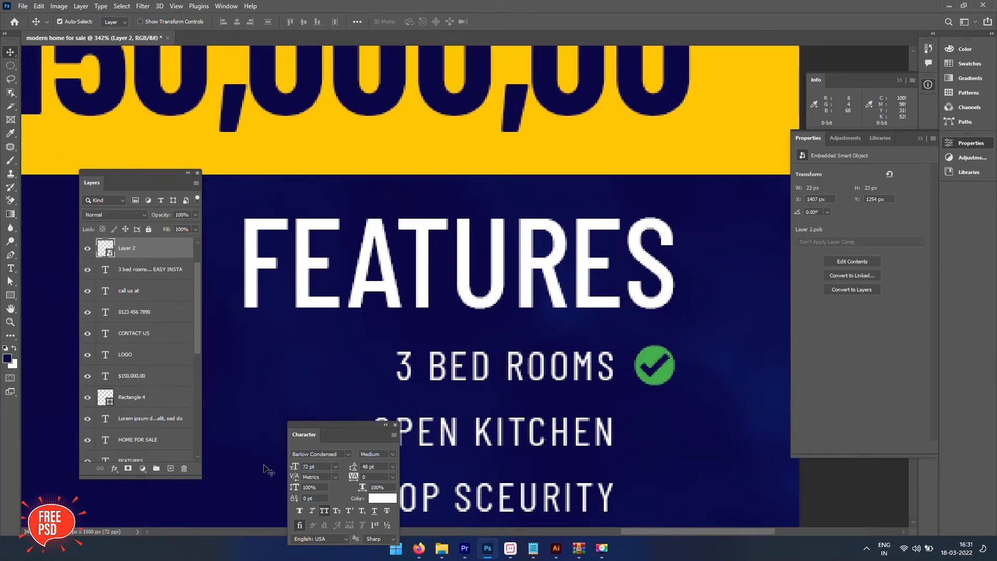
left_click(114, 468)
left_click(133, 430)
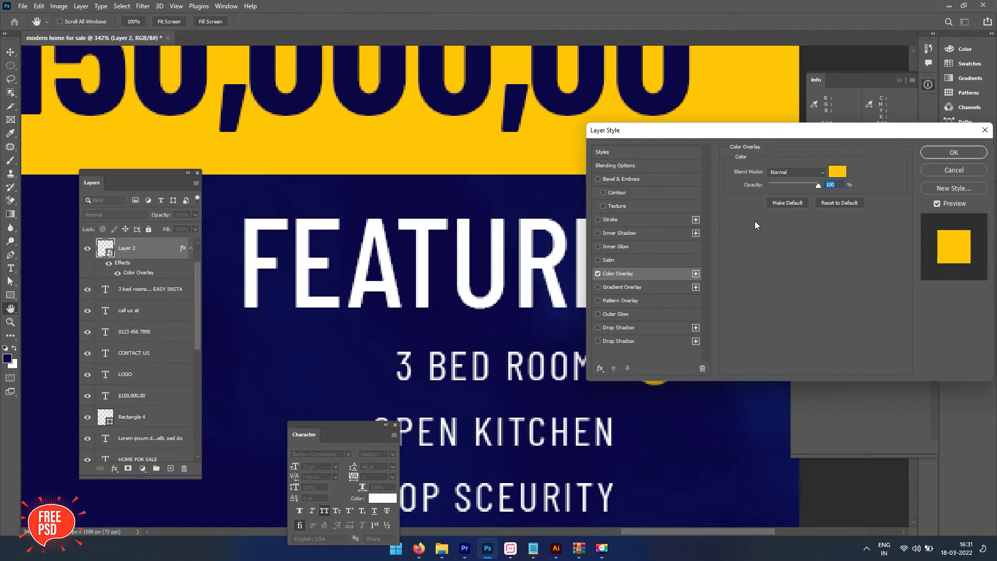
left_click(925, 151)
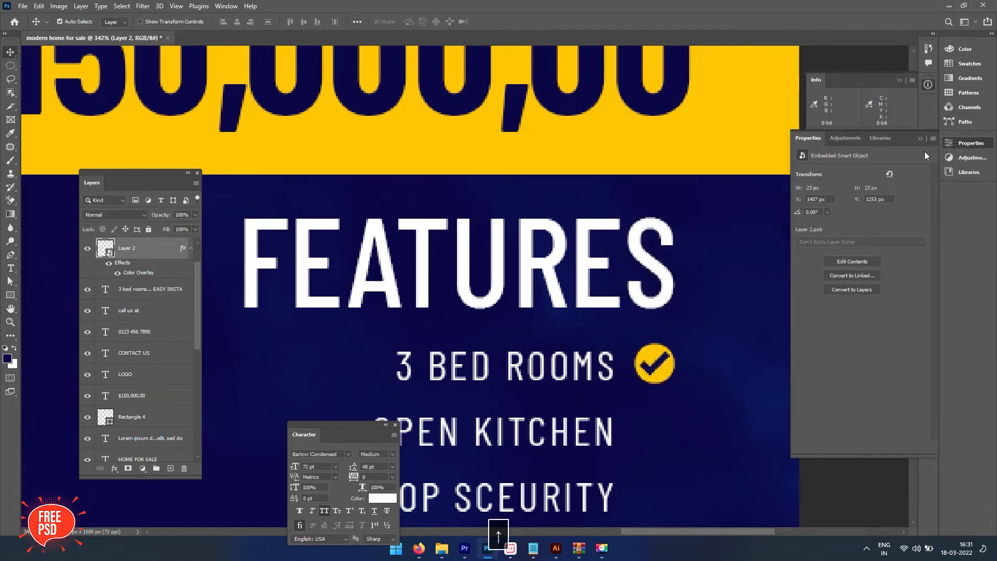
Duplicate the yellow tick and place the copy straight below it, beside OPEN KITCHEN.
key("ctrl+j")
key("shift+Down")
key("shift+Down")
key("shift+Down")
key("shift+Down")
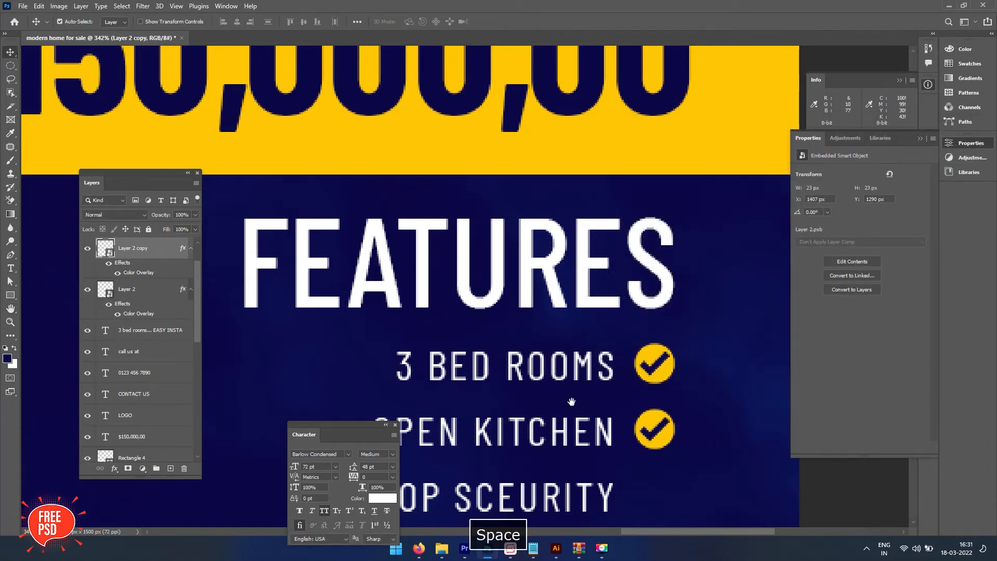
Duplicate the OPEN KITCHEN tick and move the copy down beside TOP SCEURITY.
left_click_drag(565, 411, 512, 196)
key("ctrl+j")
key("shift+Down")
key("shift+Down")
key("shift+Down")
key("Down")
key("Down")
key("Down")
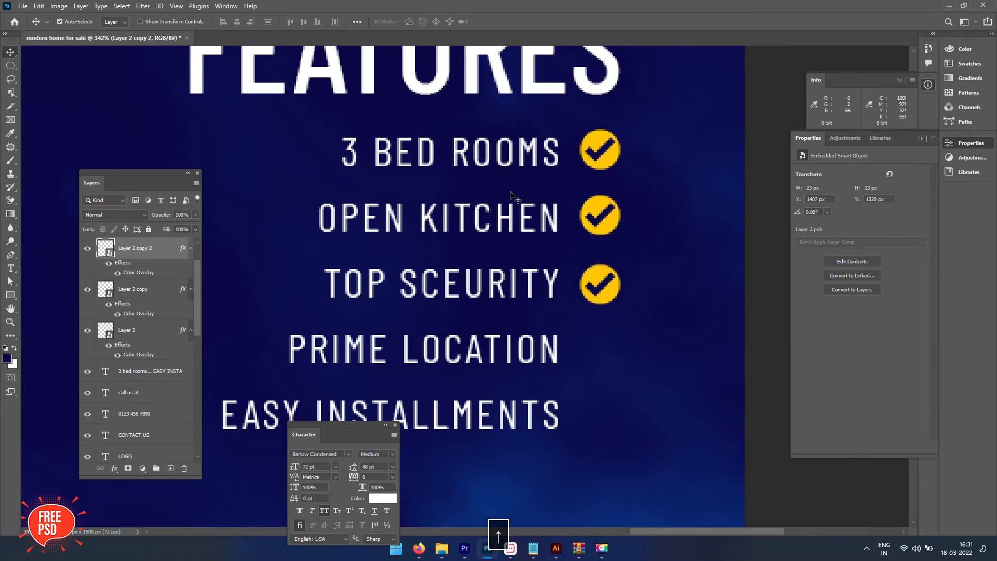
Duplicate the TOP SCEURITY tick and move the copy down beside PRIME LOCATION.
key("alt+Down")
key("shift+Down")
key("shift+Down")
key("shift+Down")
key("Down")
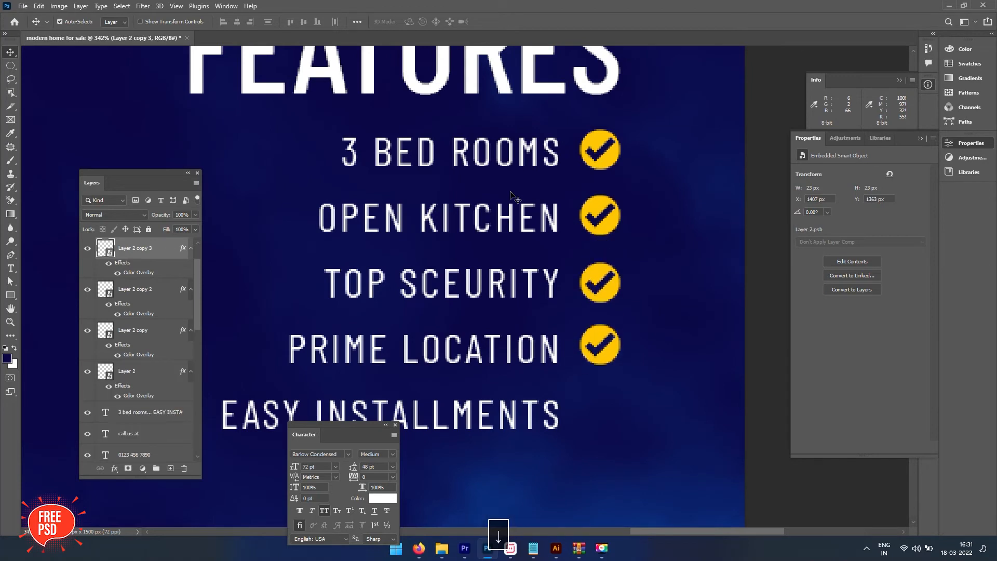
Duplicate the PRIME LOCATION tick and move the copy down beside EASY INSTALLMENTS.
key("ctrl+j")
key("shift+Down")
key("shift+Down")
key("shift+Down")
key("shift+Down")
key("Up")
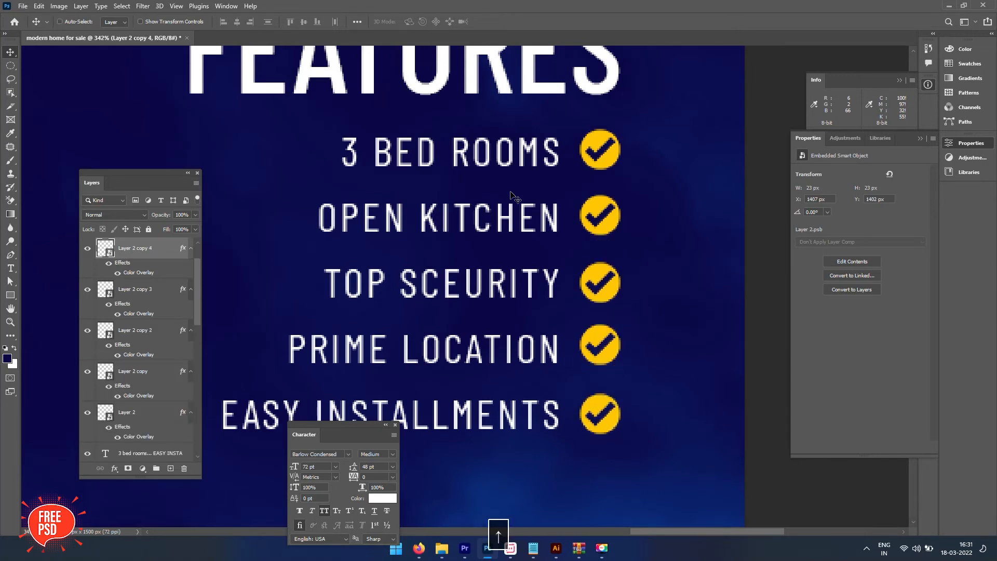
key("ctrl+1")
key("Tab")
left_click_drag(548, 256, 530, 385)
scroll(554, 384, "down", 2)
left_click_drag(521, 281, 518, 327)
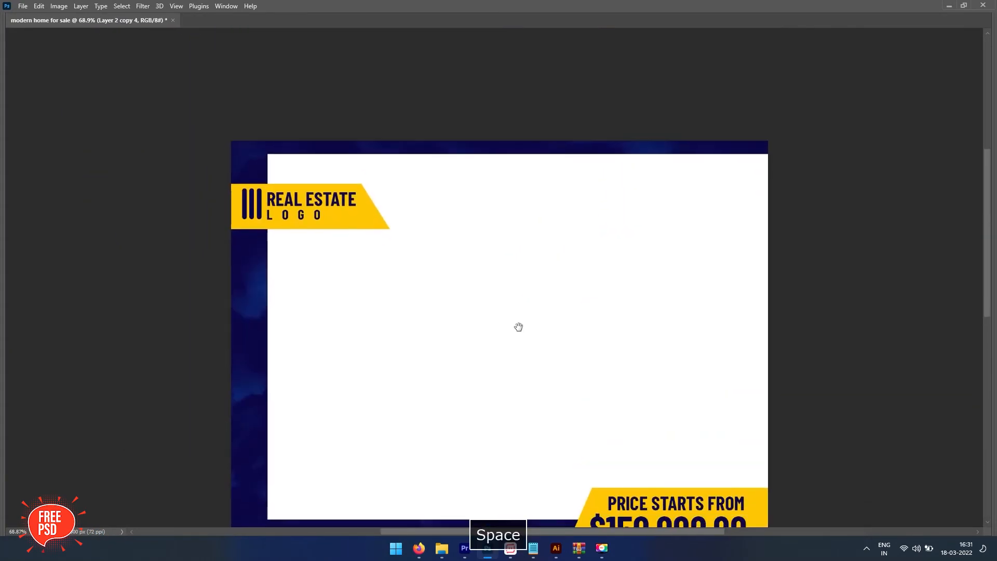
Switch to Firefox and search Google Images for "moden house".
triple_click(323, 81)
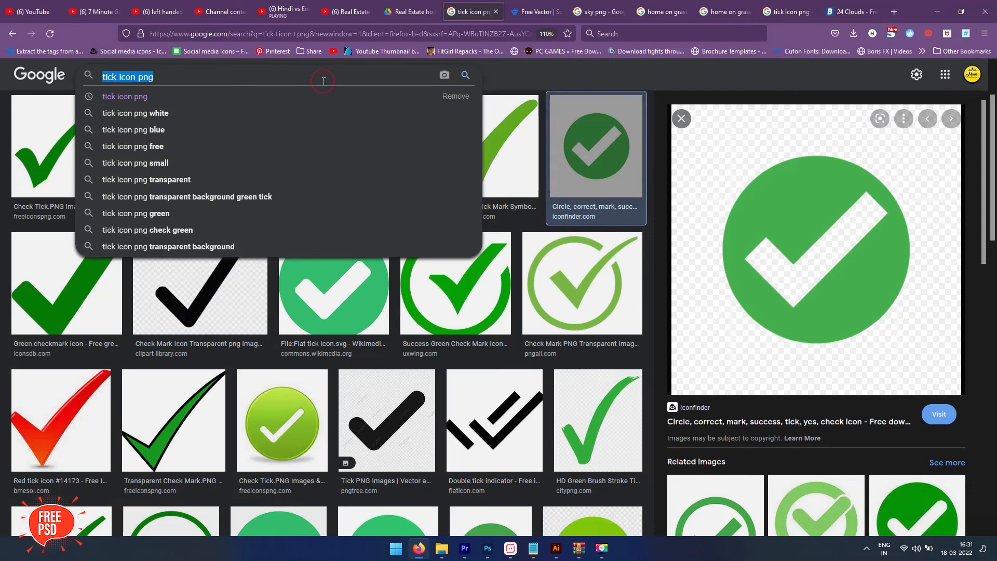
type("house")
key("BackSpace")
key("BackSpace")
key("BackSpace")
key("BackSpace")
key("BackSpace")
type("moden house")
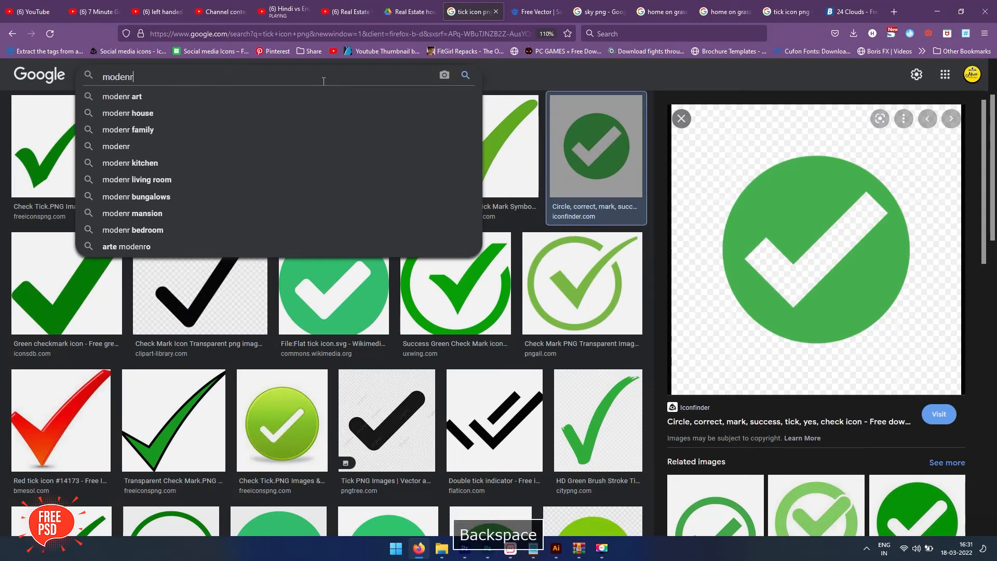
key("Return")
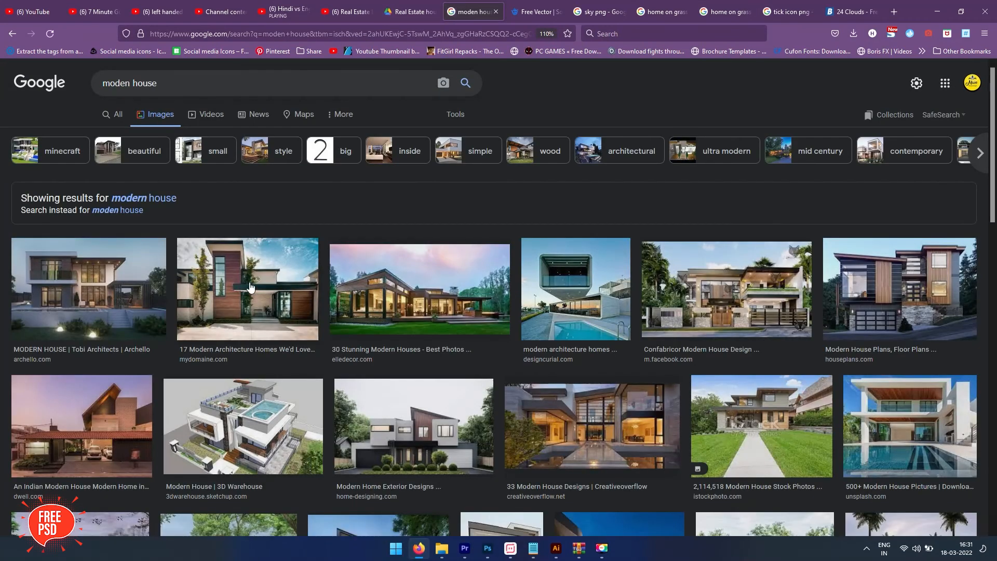
Copy the designcurial.com pool house image from the results and paste it into the Photoshop design.
left_click(543, 294)
right_click(728, 298)
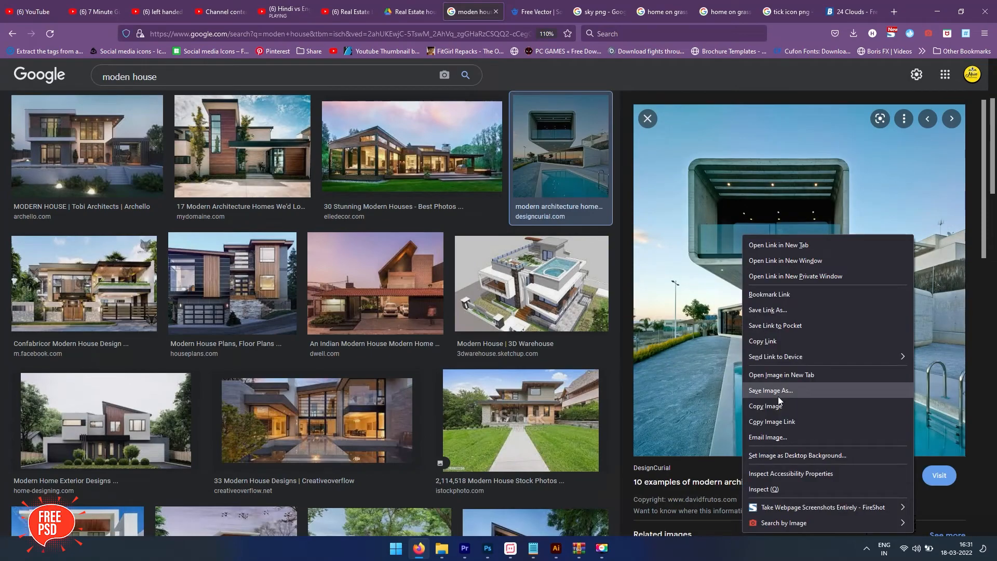
left_click(778, 397)
key("alt+Tab")
key("ctrl+v")
scroll(690, 327, "down", 1)
Return to Firefox, preview other house images and restrict the modern house results to the Large size.
key("alt+Tab")
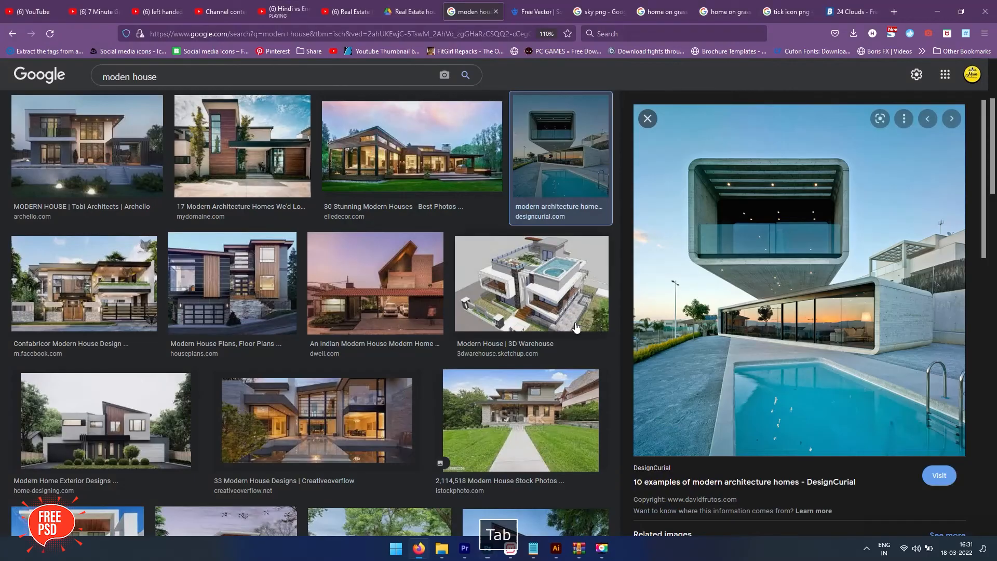
left_click(209, 167)
scroll(675, 356, "up", 3)
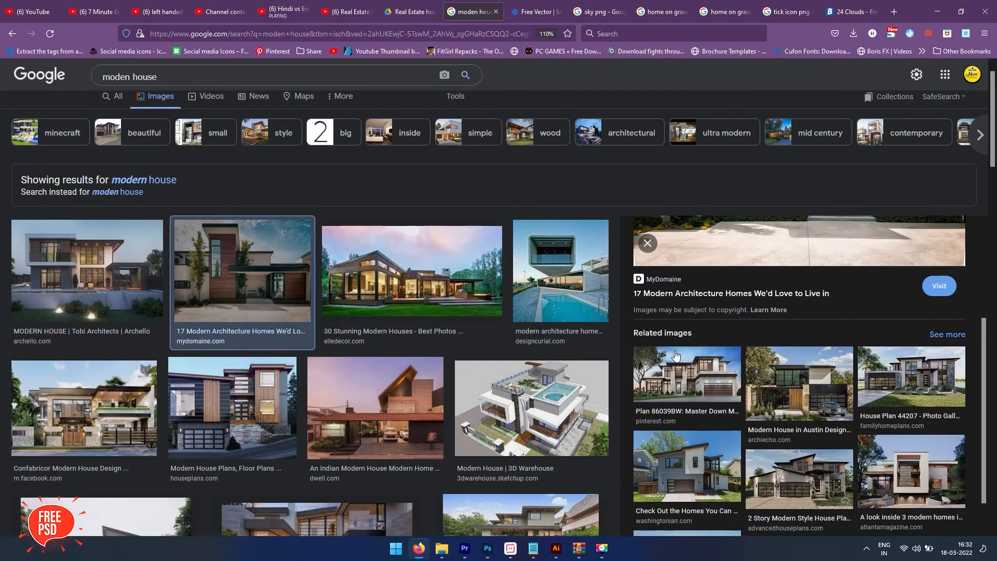
scroll(270, 416, "down", 3)
left_click(52, 275)
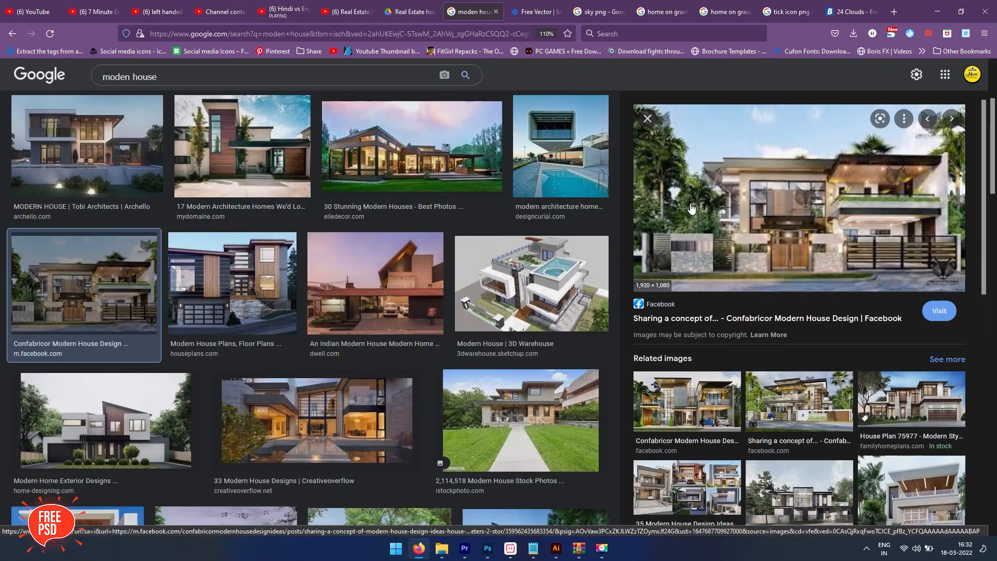
right_click(691, 209)
key("alt+Left")
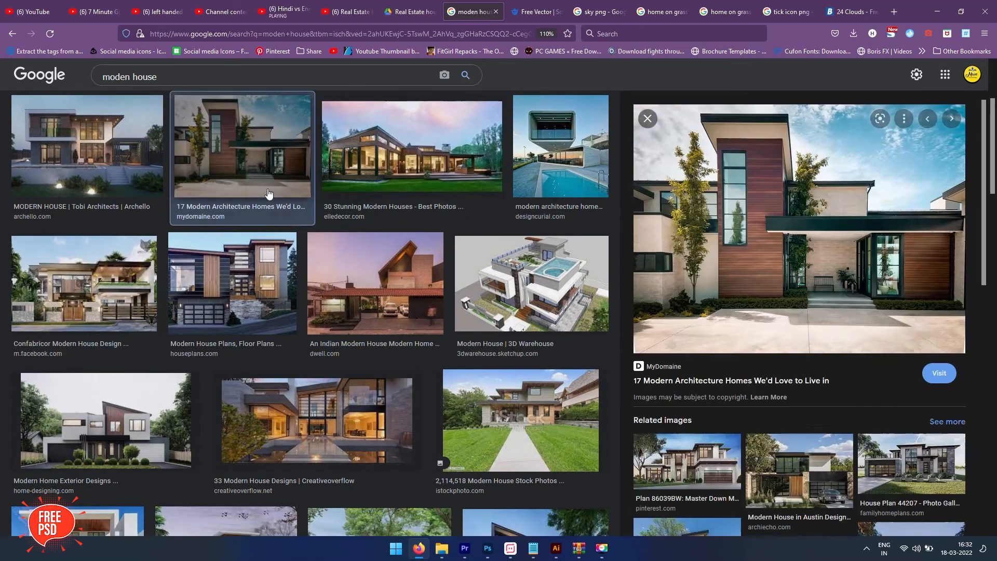
scroll(448, 198, "up", 3)
left_click(456, 114)
left_click(101, 134)
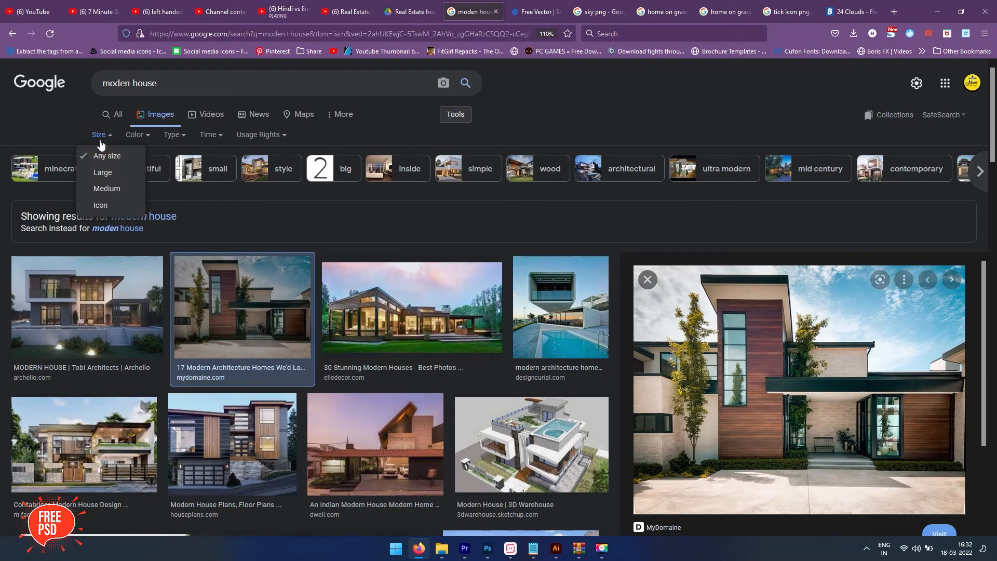
left_click(104, 174)
Compare several large house images and copy the contemporist.com photo of the lit cantilevered house.
left_click(235, 244)
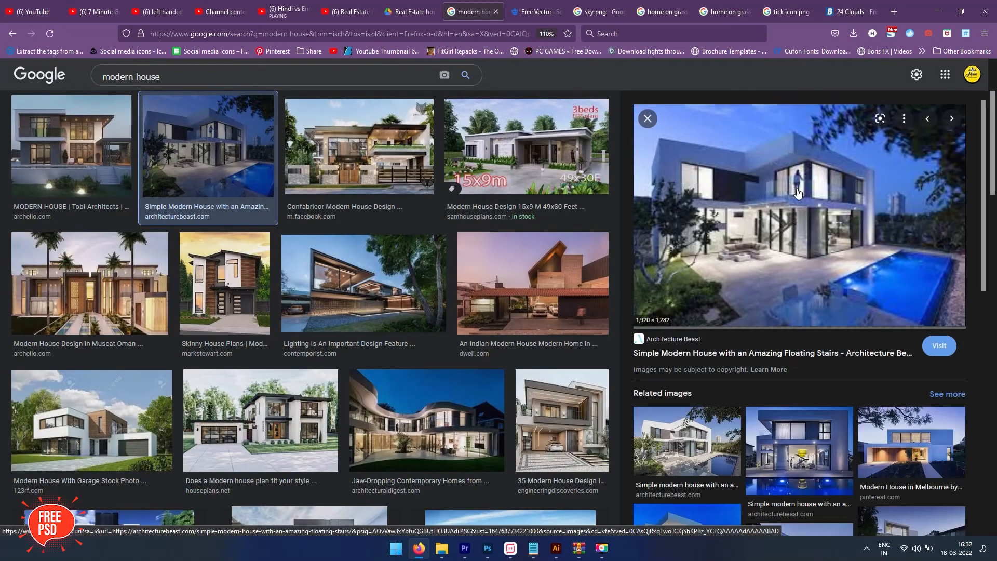
right_click(784, 176)
left_click(377, 167)
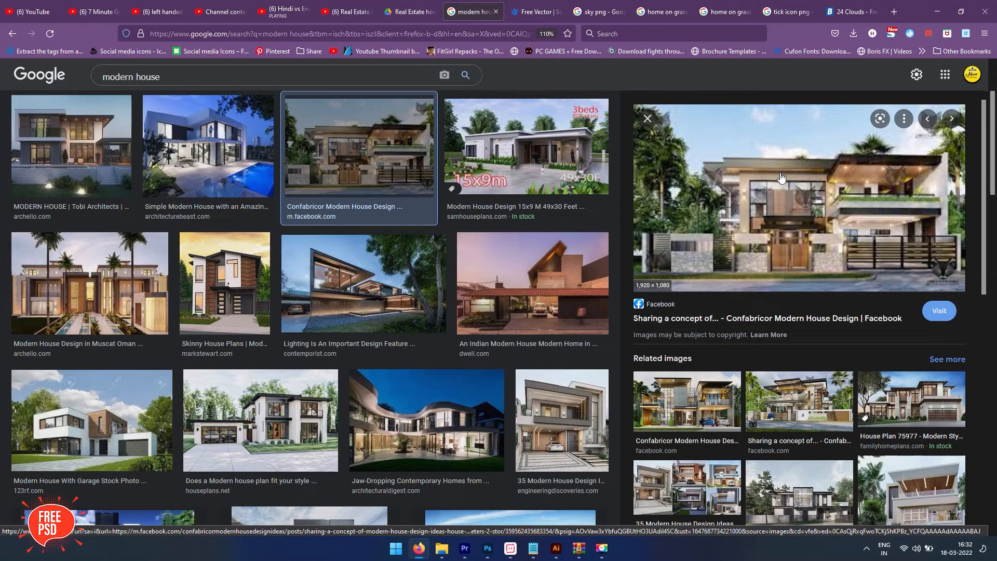
left_click(403, 281)
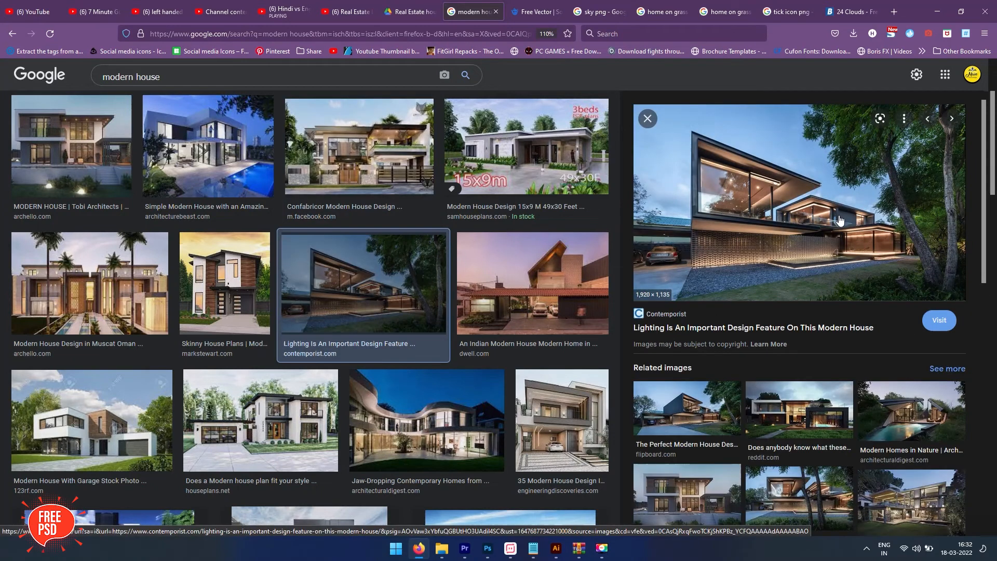
right_click(824, 215)
left_click(860, 389)
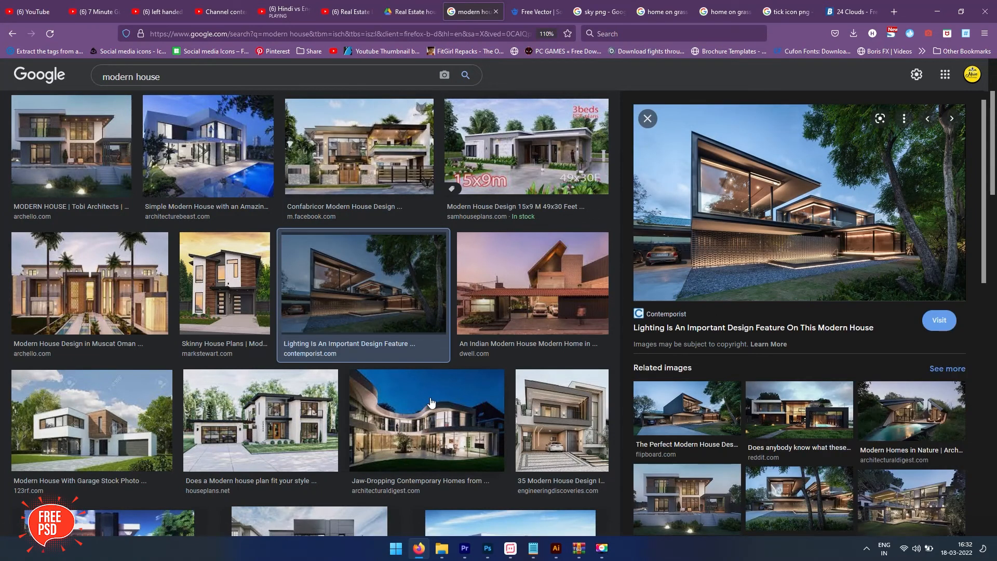
left_click(292, 417)
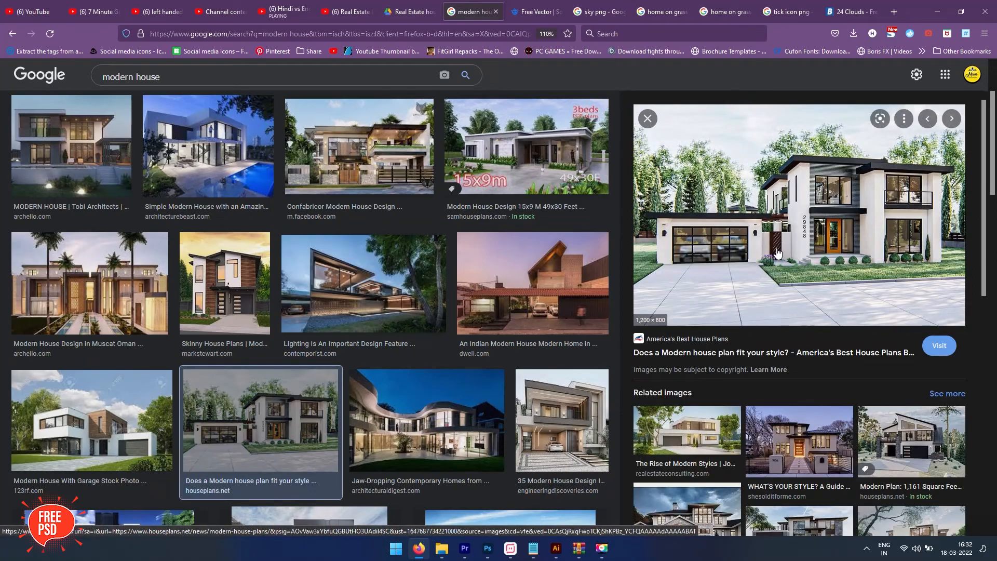
Switch to Photoshop, replace the pasted pool house with the copied cantilevered house photo, clip it to the photo area and shift it left.
key("alt+Tab")
key("v")
key("Delete")
key("ctrl+v")
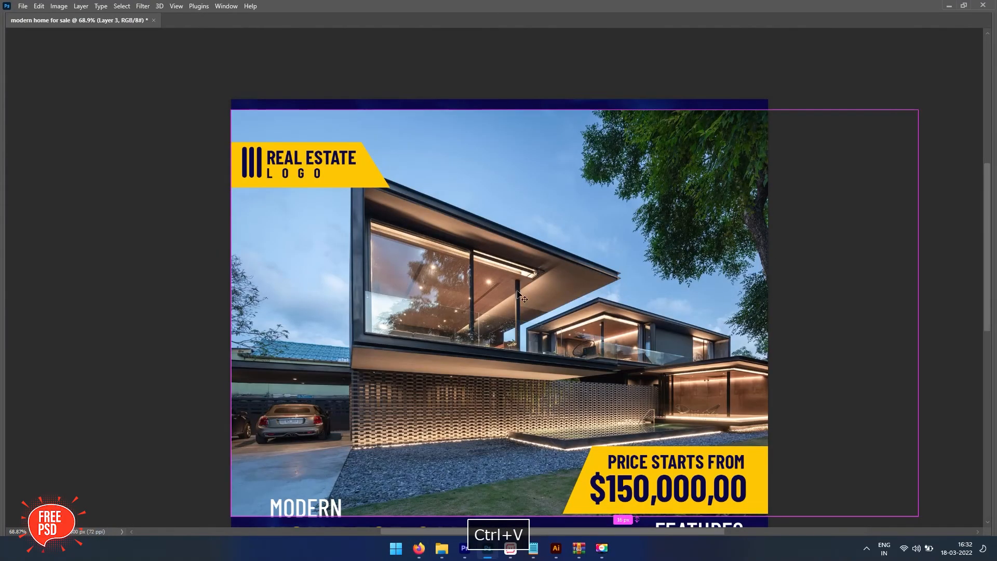
key("ctrl+alt+g")
left_click_drag(525, 269, 530, 268)
key("ctrl+alt+g")
left_click_drag(496, 335, 416, 334)
Return to Firefox and copy the "20th Century Residential Architecture" house image from the modern house results.
key("alt+Tab")
left_click(453, 364)
scroll(337, 358, "down", 5)
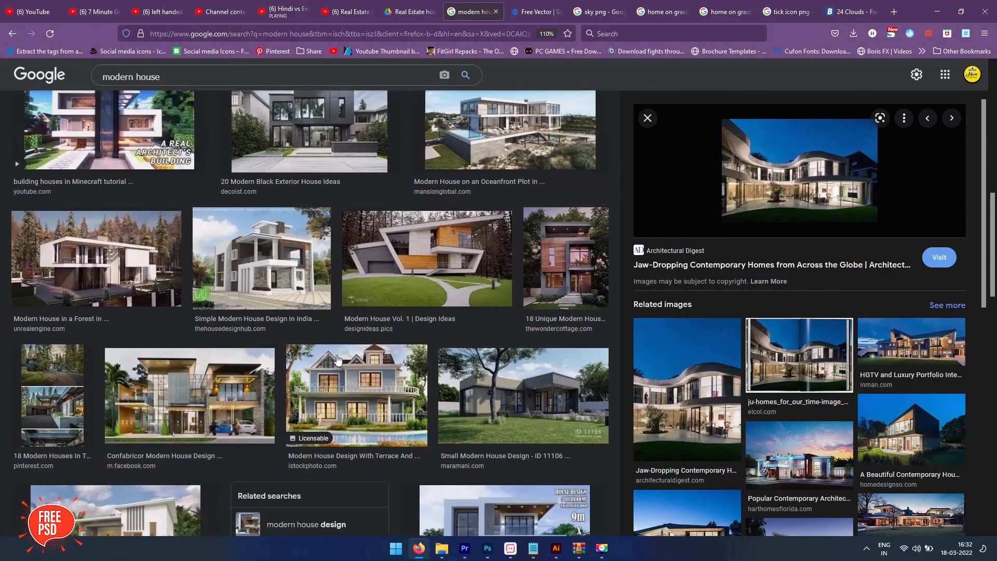
scroll(336, 358, "down", 8)
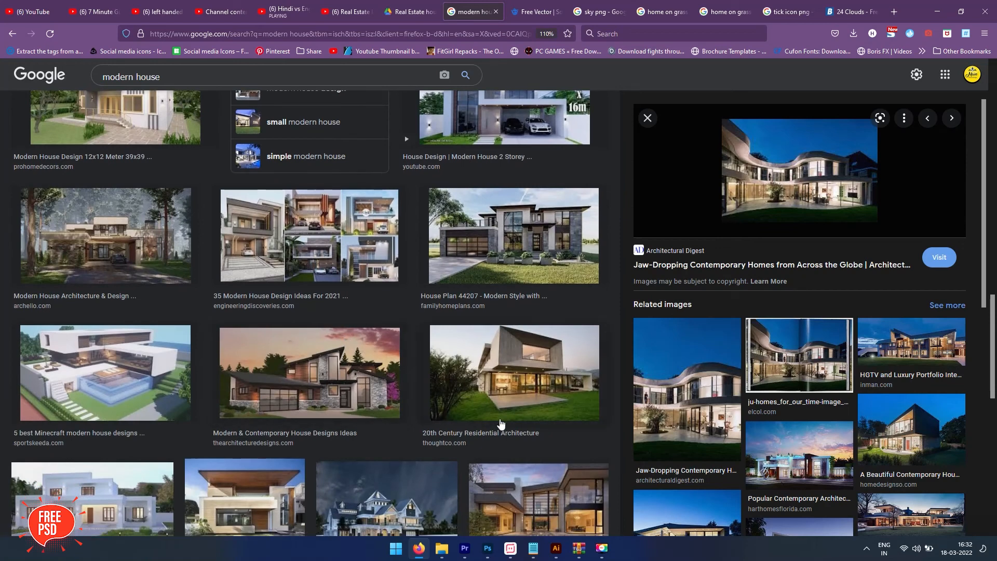
left_click(500, 423)
right_click(785, 173)
left_click(820, 343)
Switch to Photoshop, paste the copied concrete house photo and clip it to the photo area.
key("alt+Tab")
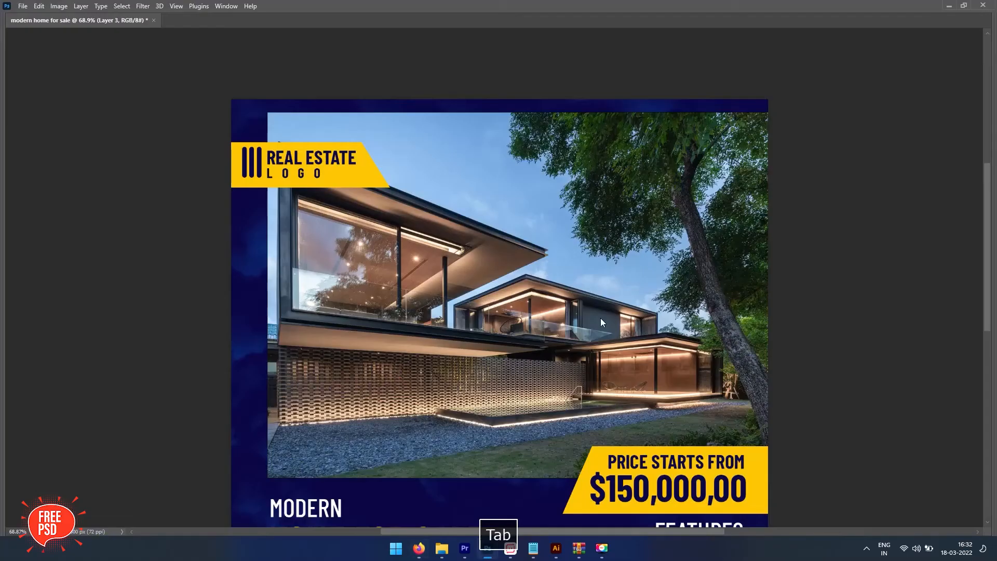
key("ctrl+v")
left_click_drag(561, 313, 497, 122)
key("ctrl+alt+g")
scroll(484, 234, "down", 2)
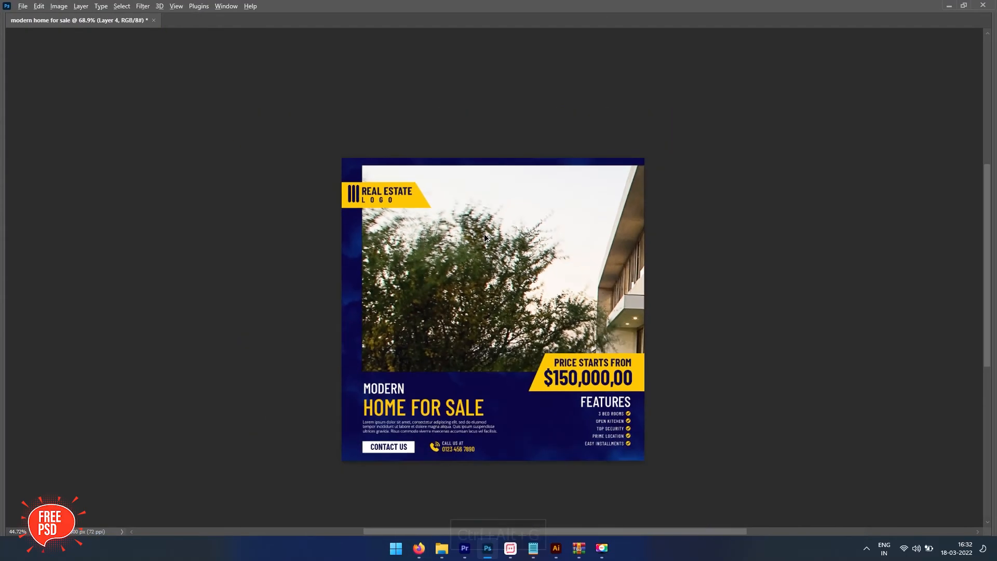
scroll(484, 234, "down", 2)
left_click_drag(514, 172, 460, 164)
Show the panels again, shift the concrete house photo within its frame and convert its layer to a smart object.
key("Tab")
key("F7")
key("F7")
left_click_drag(488, 306, 424, 278)
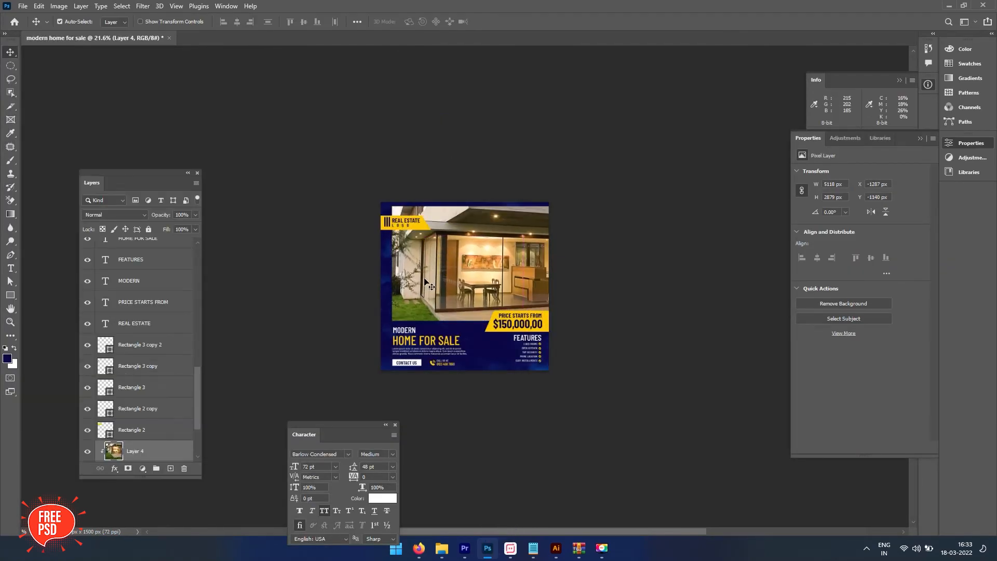
right_click(141, 451)
left_click(224, 159)
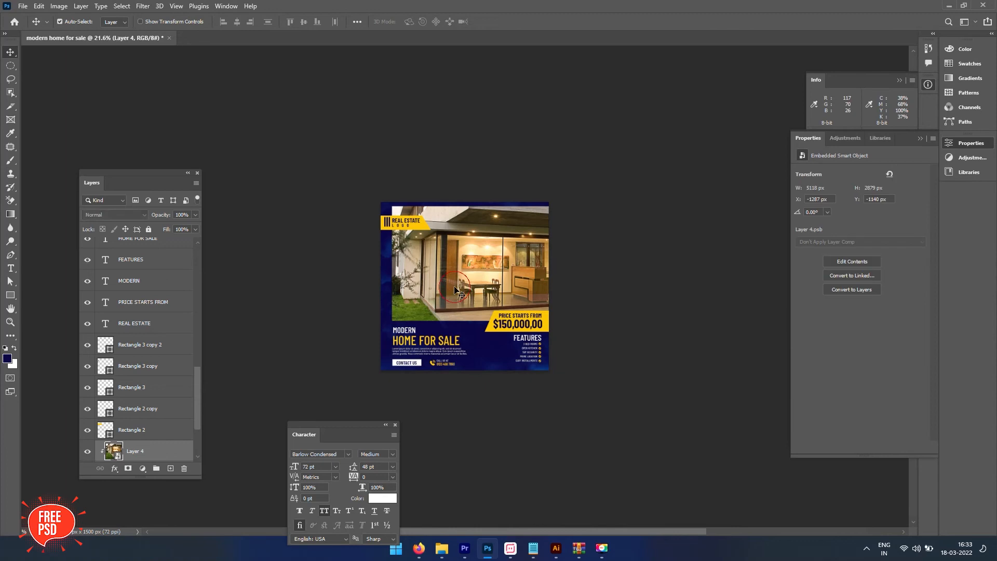
Scale the house photo down to about 2020 × 1136 px and position it so the whole house fills the photo area.
key("ctrl+t")
left_click_drag(272, 399, 395, 300)
left_click_drag(513, 245, 461, 282)
left_click_drag(588, 210, 567, 208)
left_click_drag(544, 243, 537, 247)
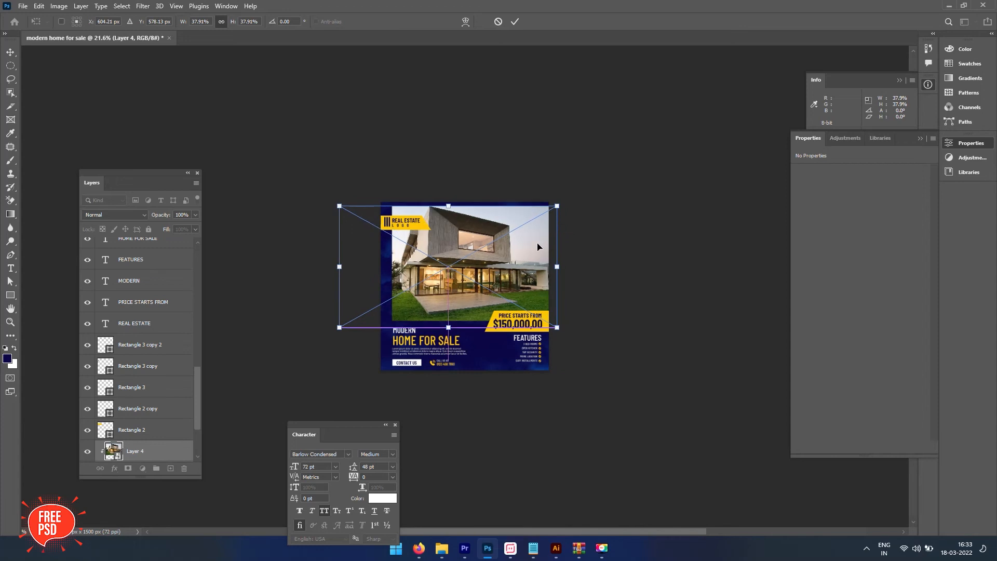
left_click_drag(558, 314, 574, 307)
key("Return")
key("shift+Down")
key("shift+Down")
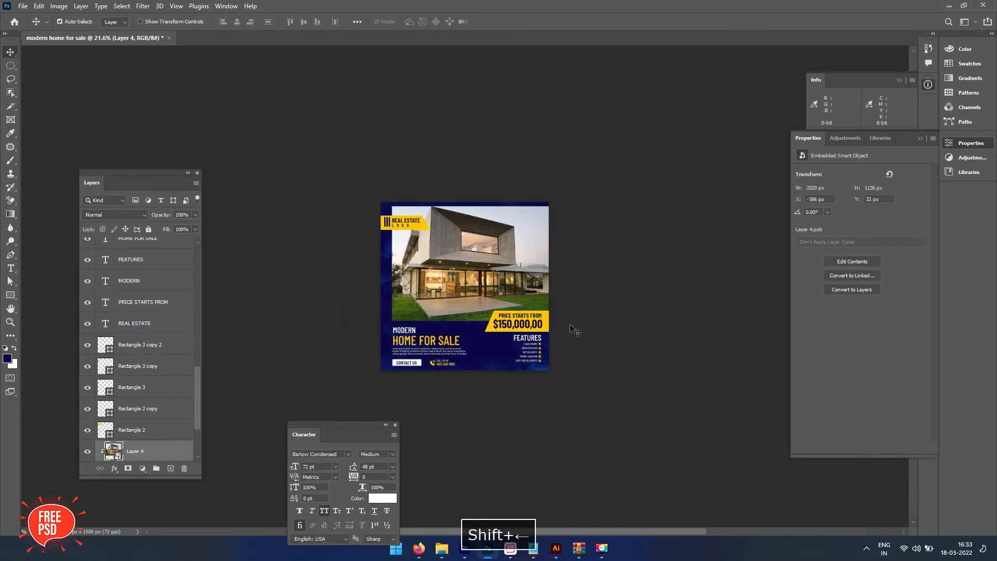
key("shift+Up")
key("ctrl+1")
left_click_drag(494, 162, 494, 359)
key("v")
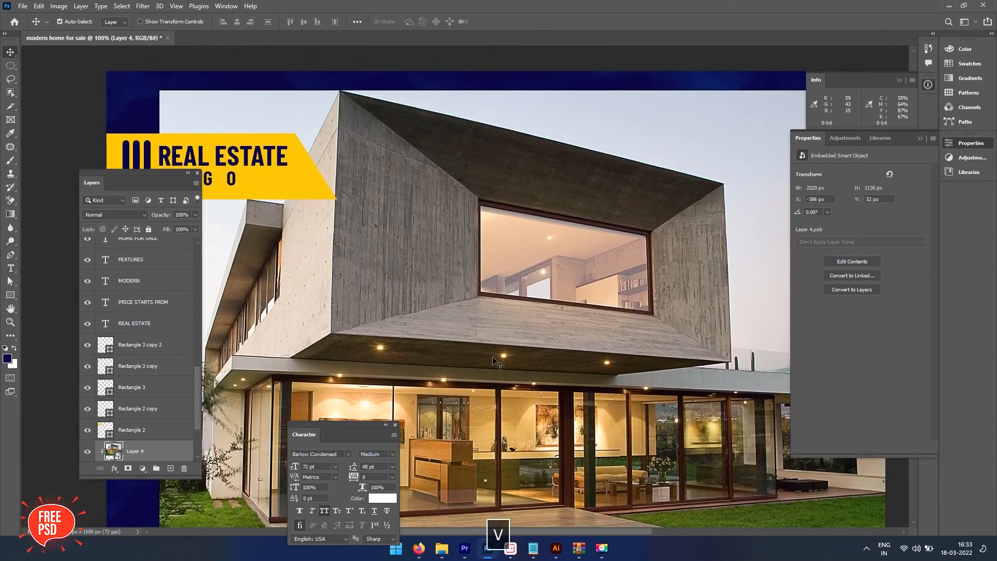
key("Tab")
key("ctrl+0")
key("Tab")
scroll(498, 362, "down", 5)
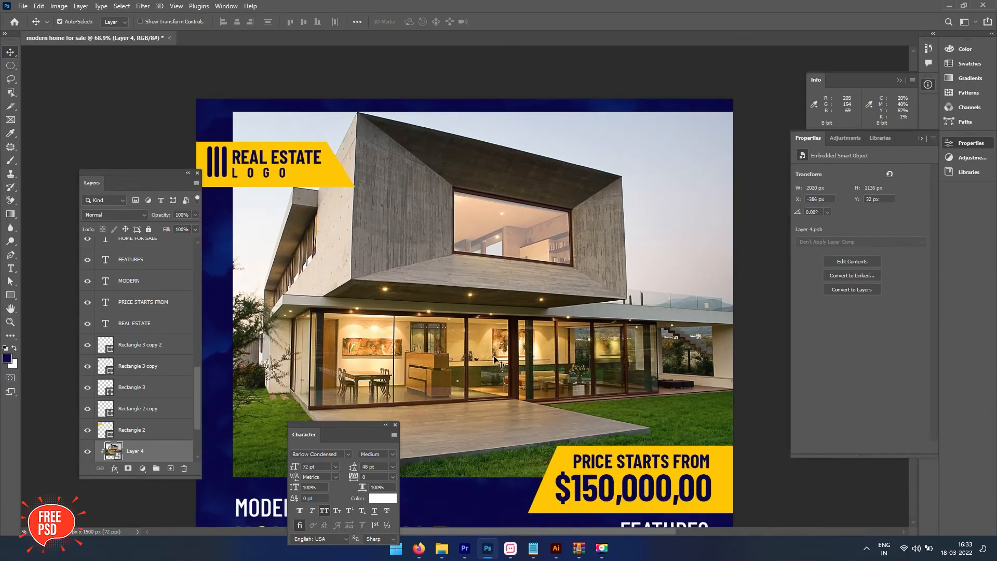
Move the headline, description, contact button, phone icon and phone number slightly up as a group.
left_click_drag(494, 357, 462, 273)
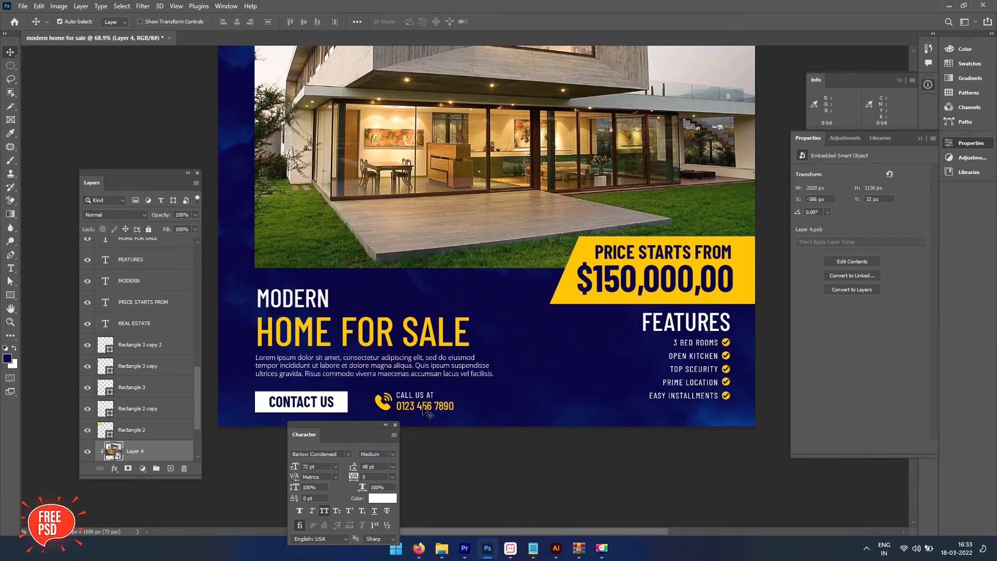
key("Tab")
scroll(608, 291, "up", 2)
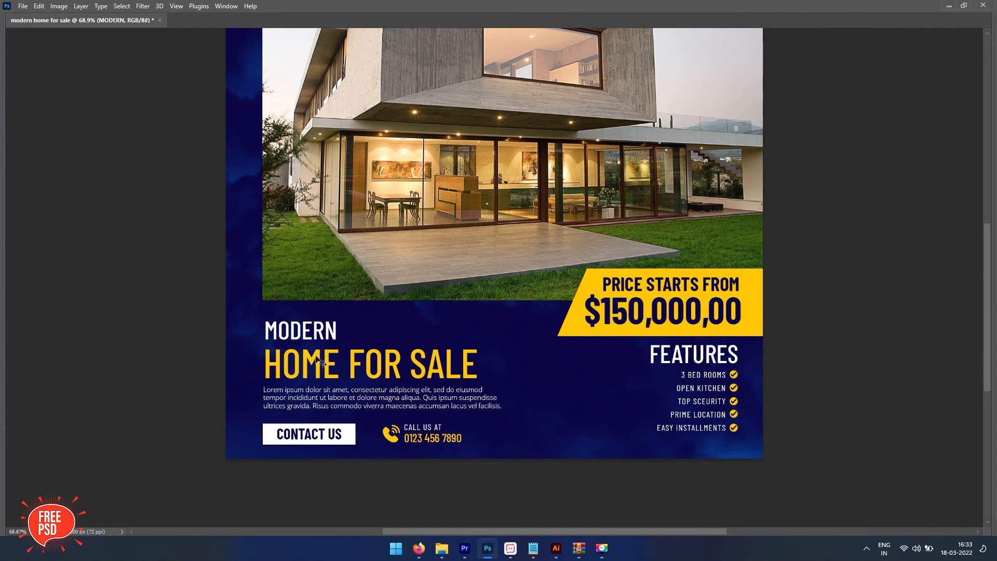
left_click(319, 398, "shift")
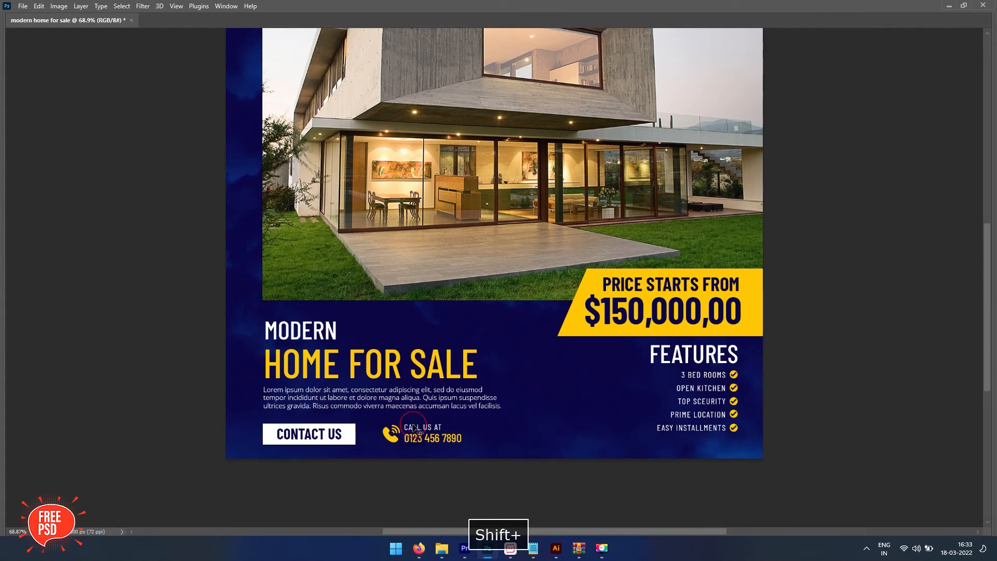
key("shift+Up")
key("shift+Up")
key("Down")
key("Down")
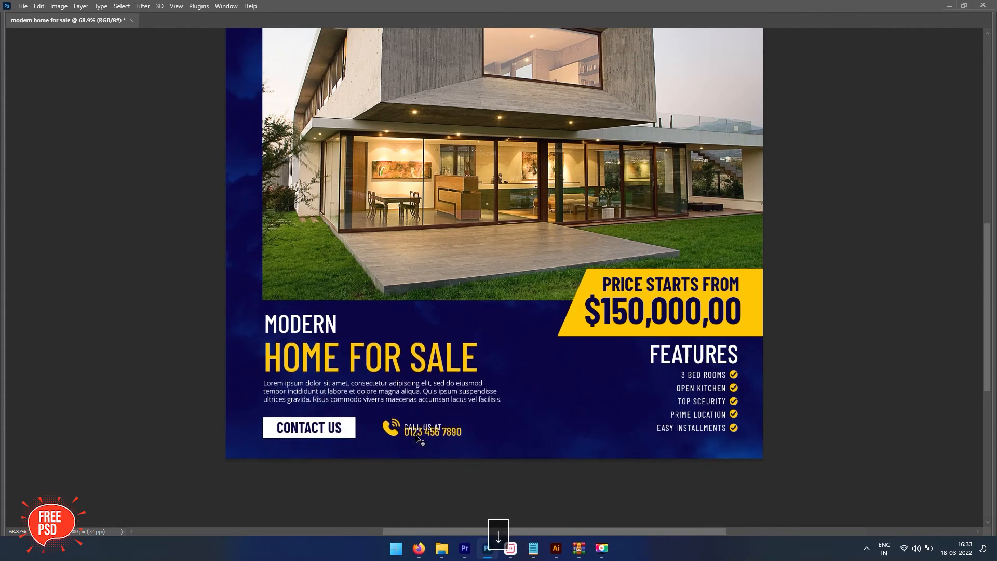
scroll(912, 480, "up", 1)
scroll(916, 485, "up", 3)
scroll(635, 313, "down", 2)
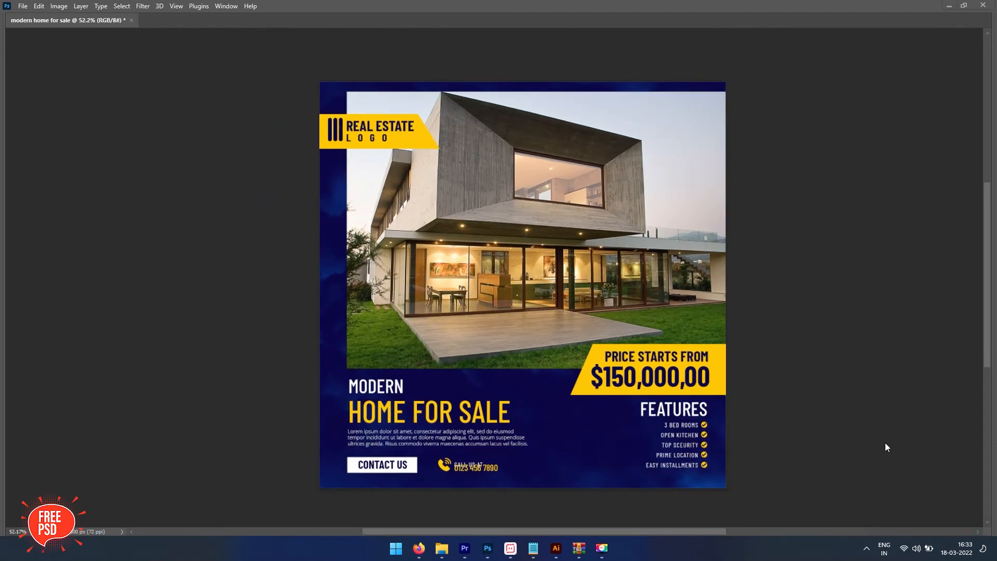
scroll(295, 165, "up", 1)
Draw a vertical rectangle about 155 × 747 px overlapping the canvas's left edge below the logo banner.
key("Tab")
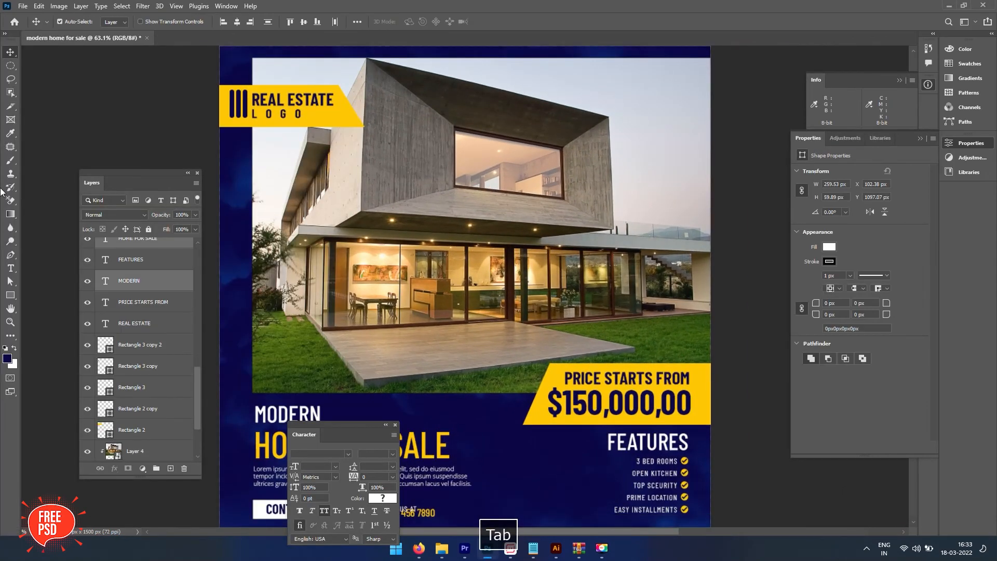
left_click(12, 309)
key("Tab")
left_click_drag(208, 131, 288, 161)
key("Tab")
key("u")
key("Tab")
mouse_move(212, 122)
left_mouse_down()
mouse_move(245, 234)
mouse_move(263, 369)
left_mouse_up()
key("v")
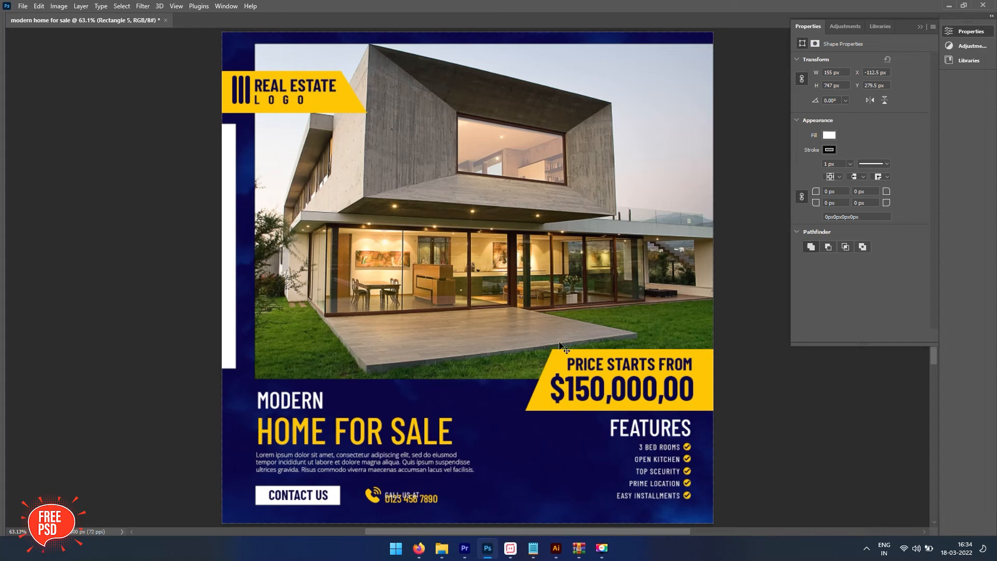
Fill the left edge strip with the price banner's yellow and shift it to X -122.5 px, Y 309.5 px.
left_click(561, 371)
key("alt+BackSpace")
key("v")
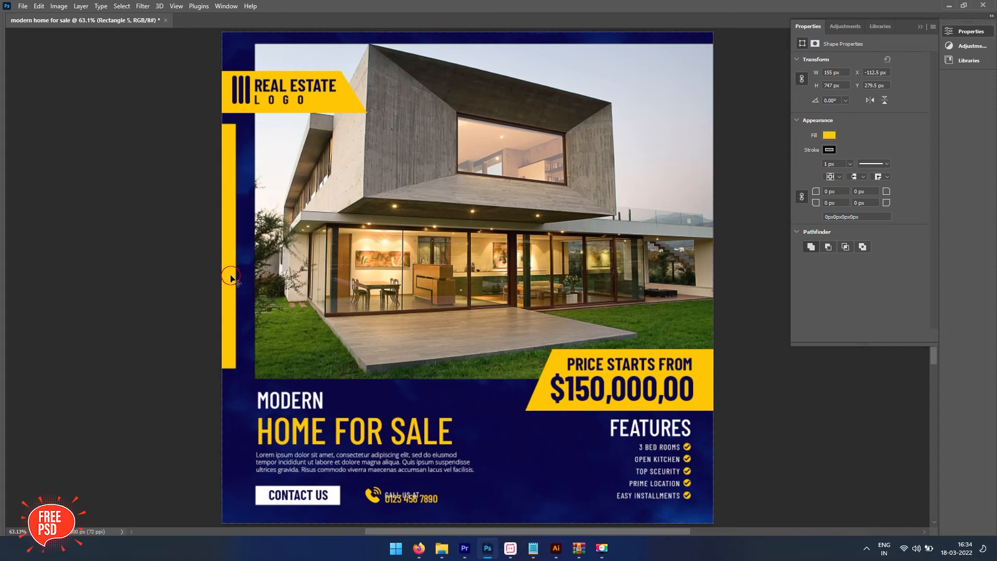
key("shift+Down")
key("shift+Left")
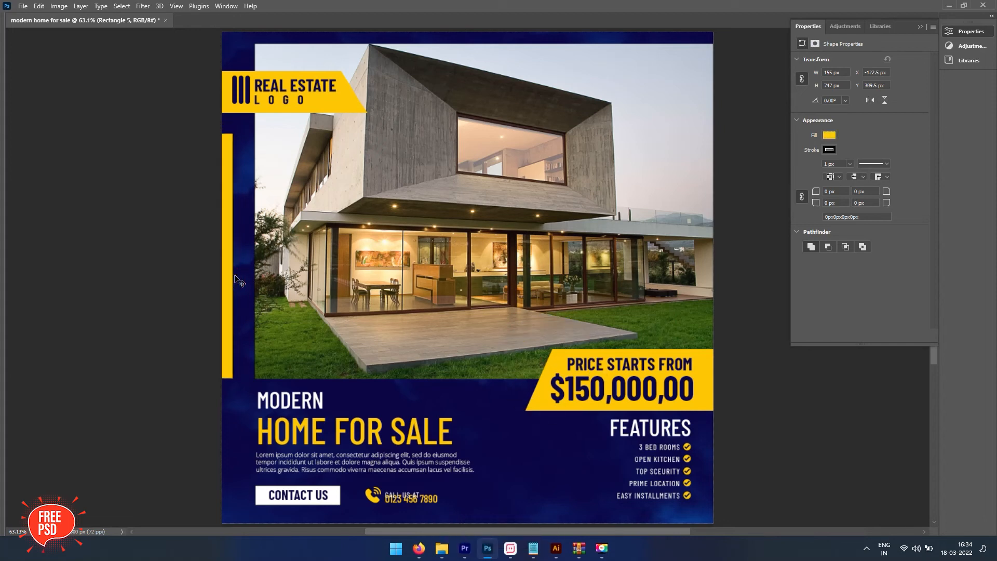
Draw a yellow circle about 310 × 310 px, place it over the lower left of the photo and remove its stroke.
key("Tab")
right_click(11, 295)
left_click(53, 304)
left_click_drag(261, 228, 312, 329)
key("v")
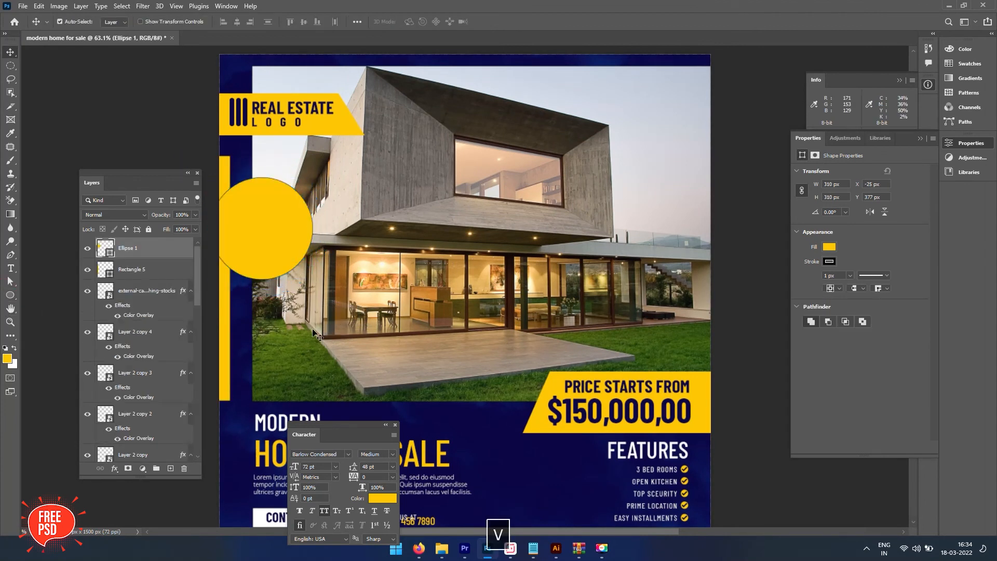
key("shift+Right")
left_click_drag(246, 258, 294, 344)
left_click(829, 262)
left_click(807, 282)
key("v")
Duplicate the "PRICE STARTS FROM" text onto the yellow circle and bring the copy to the front.
left_click_drag(580, 388, 303, 306)
key("ctrl+shift+bracketright")
key("shift+Right")
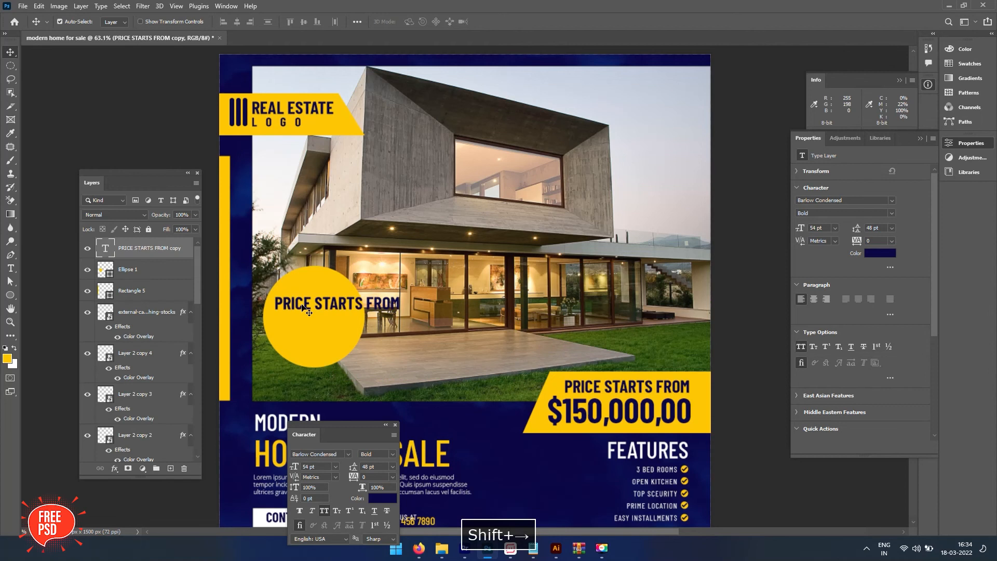
key("shift+Right")
Change the text copy on the circle to "PRICE DISCOUNT".
key("t")
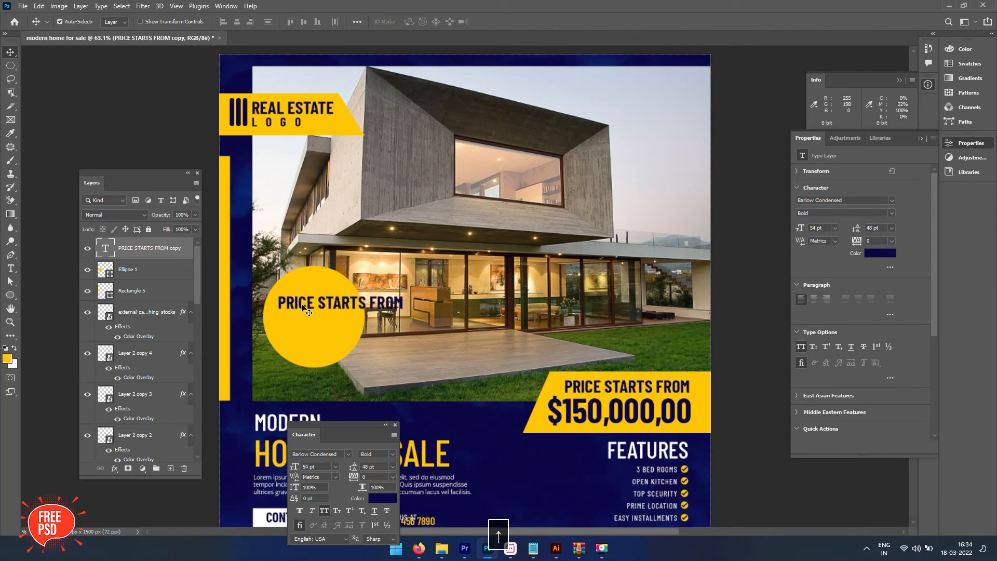
left_click(323, 303)
left_click_drag(317, 303, 441, 305)
key("BackSpace")
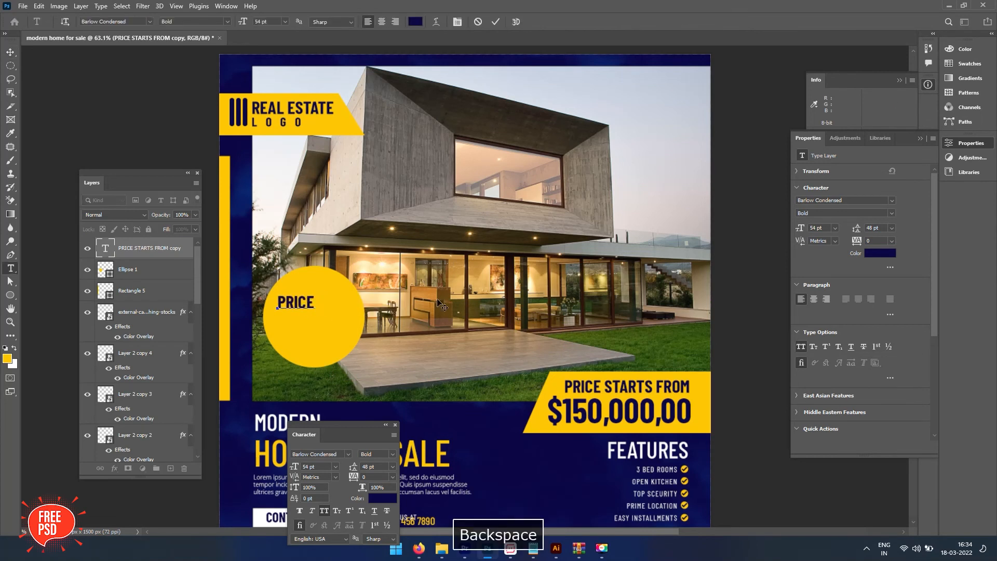
type("DISCOUNT")
key("BackSpace")
type("NT")
key("ctrl+a")
Reduce the "PRICE DISCOUNT" text to 44 pt and shift it to fit inside the circle.
key("ctrl+shift+comma")
key("ctrl+shift+comma")
key("ctrl+shift+comma")
key("ctrl+shift+comma")
key("ctrl+shift+comma")
key("ctrl+Return")
key("v")
key("shift+Left")
key("shift+Left")
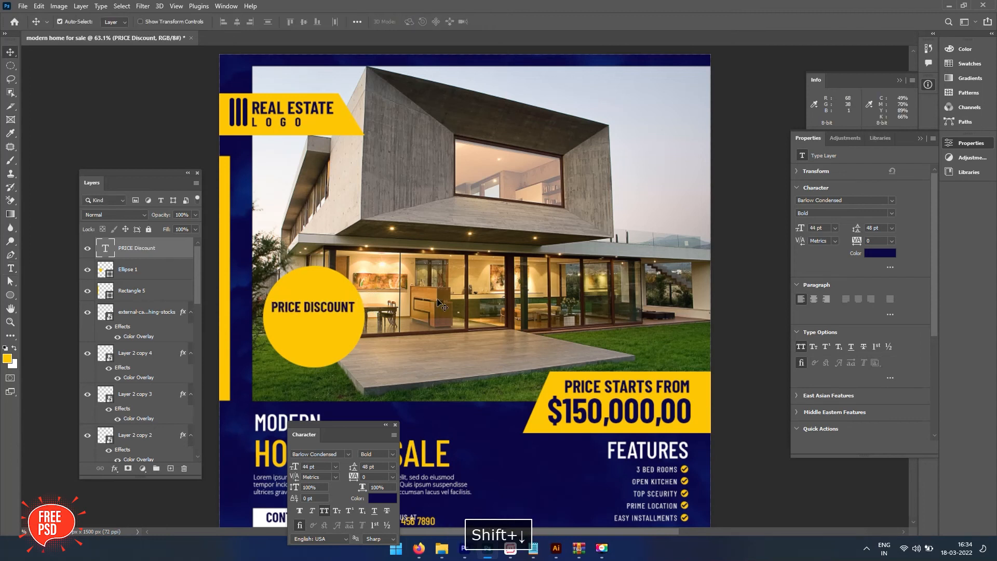
Shorten the circle text to "DISCOUNT", reposition it and duplicate it directly above.
key("t")
key("BackSpace")
key("ctrl+Return")
key("v")
left_click_drag(292, 316, 305, 298)
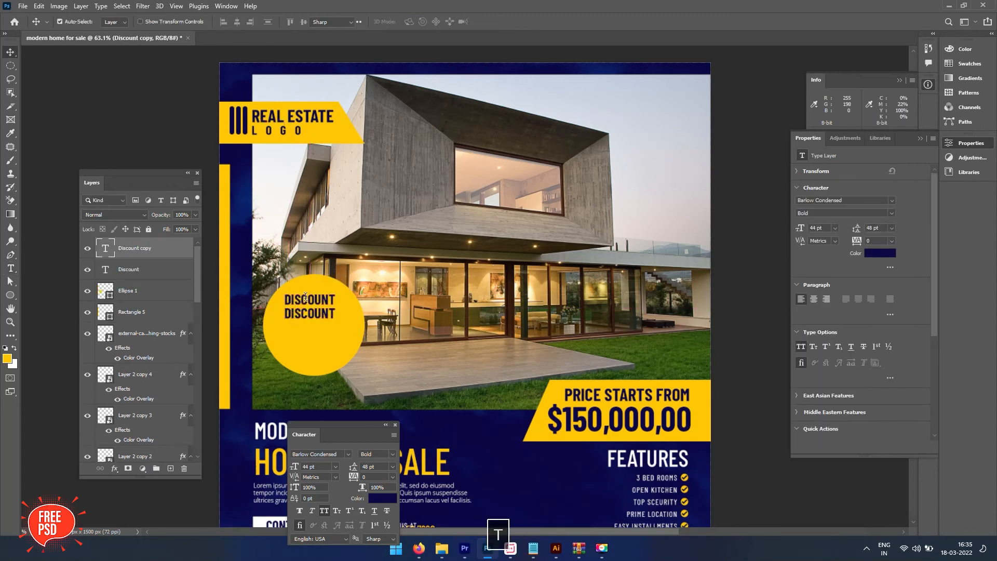
Change the upper copy to "PRICE" and place it close above "DISCOUNT".
key("t")
double_click(305, 298)
type("PRICE")
key("ctrl+Return")
key("v")
left_click_drag(297, 301, 297, 308)
Duplicate the "$150,000,00" text below "DISCOUNT" on the circle and bring the copy to the front.
left_click(319, 324)
left_click_drag(638, 429, 366, 344)
key("ctrl+shift+bracketright")
key("shift+Up")
key("shift+Down")
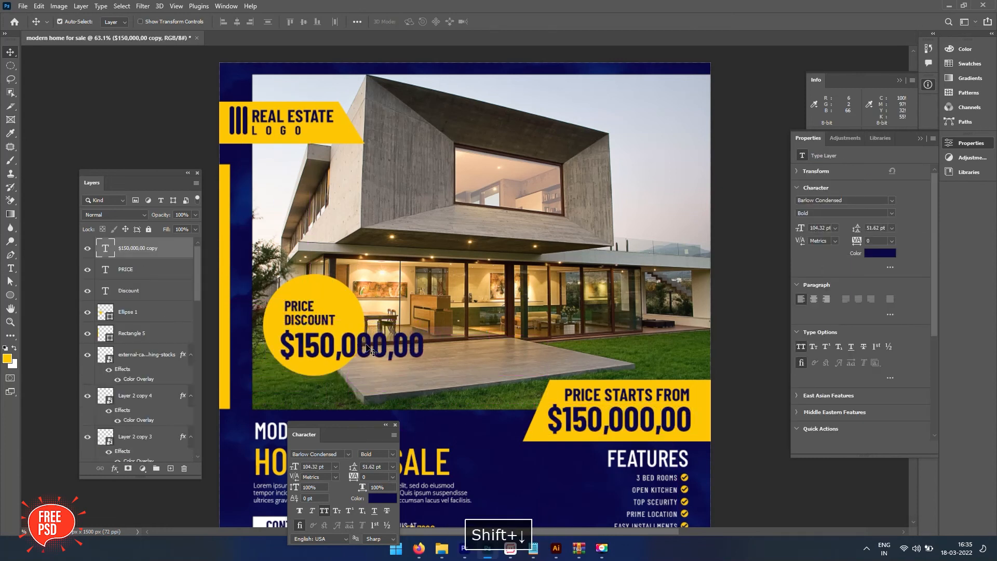
Replace the duplicated price amount on the circle with "23%".
key("ctrl+BackSpace")
key("ctrl+z")
key("t")
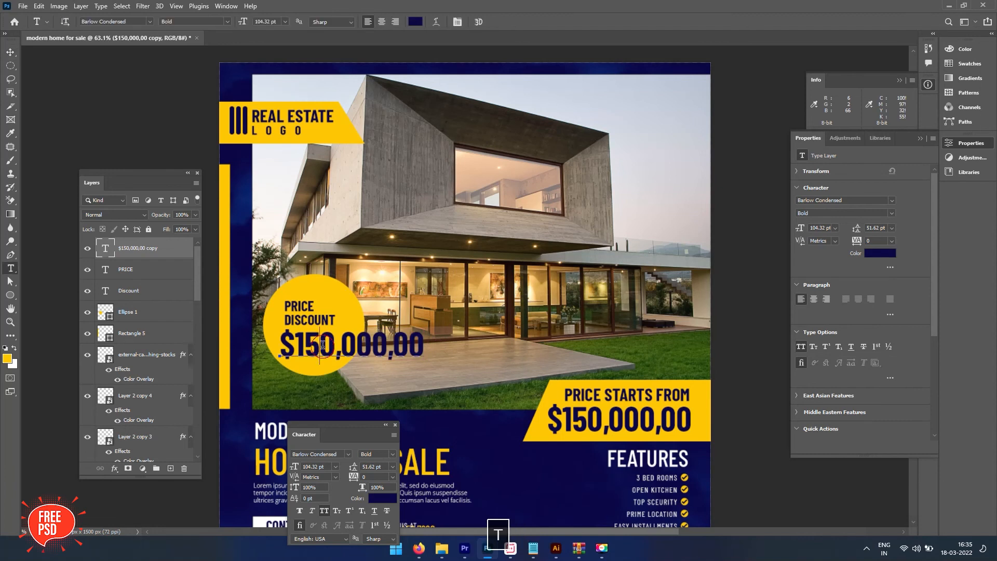
triple_click(323, 345)
type("23%")
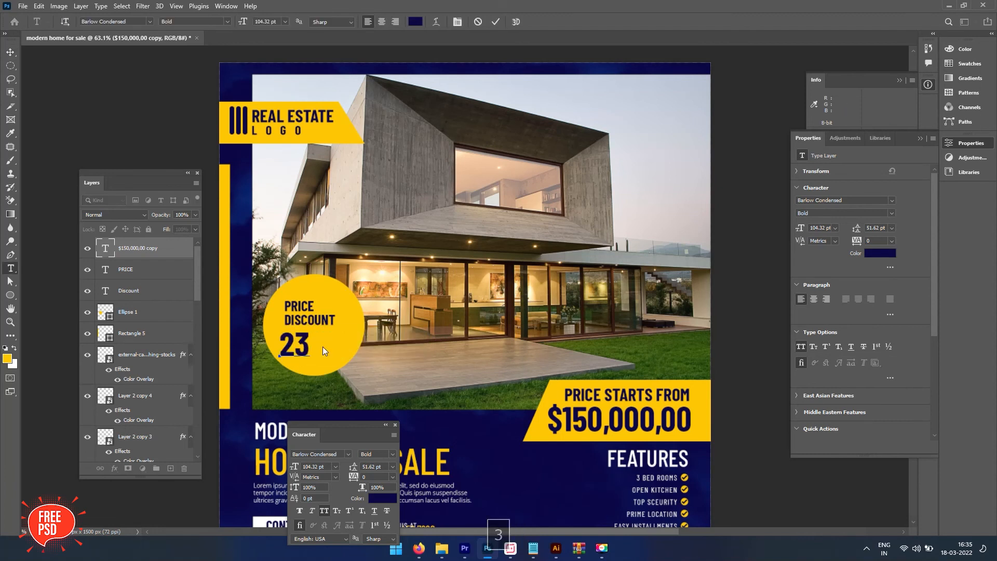
key("ctrl+Return")
key("v")
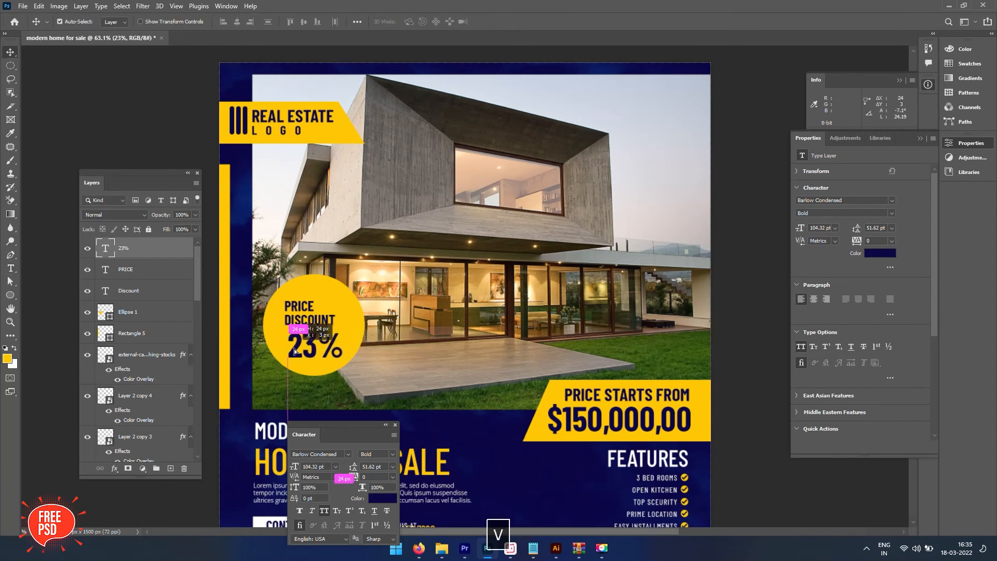
Select the "23%", "DISCOUNT" and "PRICE" texts together and nudge them up and right to centre them in the circle.
left_click(301, 318, "shift")
left_click(297, 306, "shift")
key("shift+Up")
key("shift+Up")
key("shift+Right")
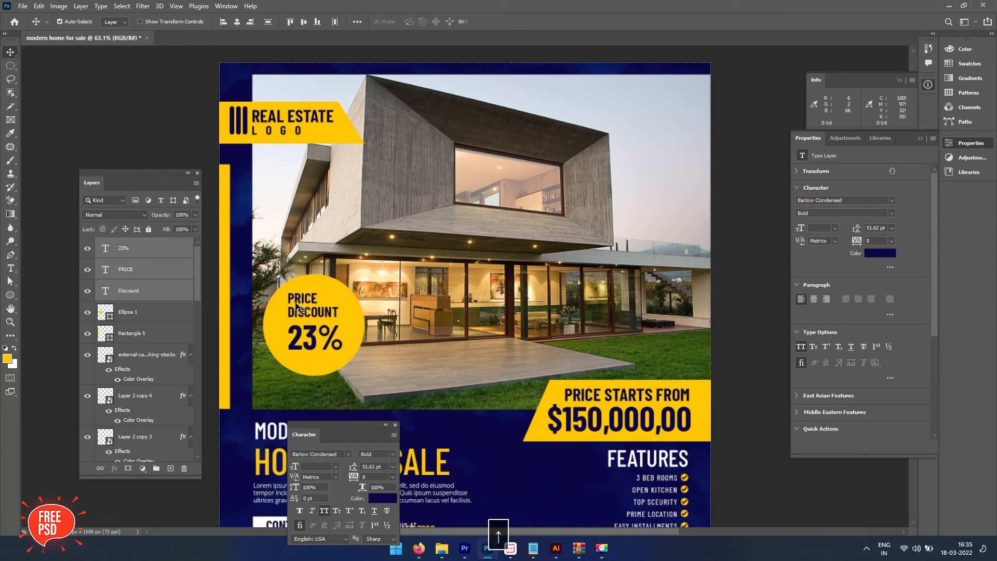
Duplicate the yellow circle, enlarge the copy to about 358 × 358 px and lower its opacity to 44%.
left_click(278, 332)
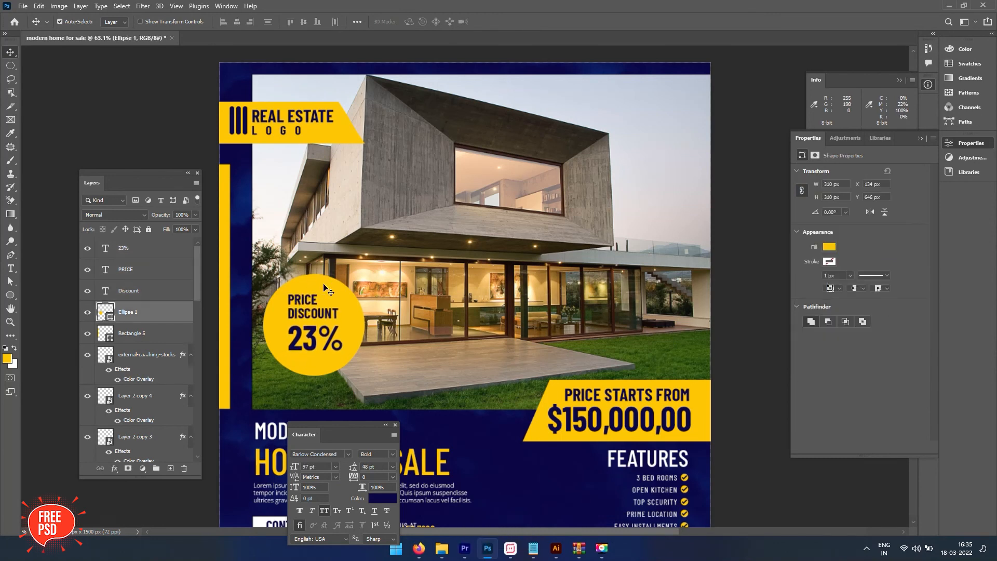
key("ctrl+j")
key("ctrl+t")
left_click_drag(374, 267, 375, 259)
key("Return")
key("3")
key("3")
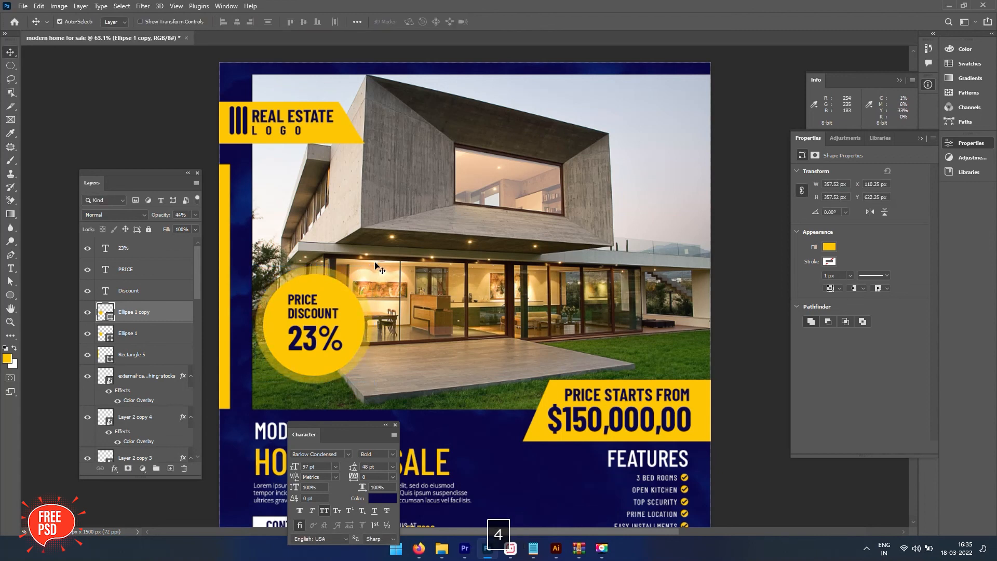
Duplicate the yellow edge strip to the canvas's lower right edge beside the features list and nudge the original strip left and up.
key("Tab")
scroll(299, 355, "down", 1)
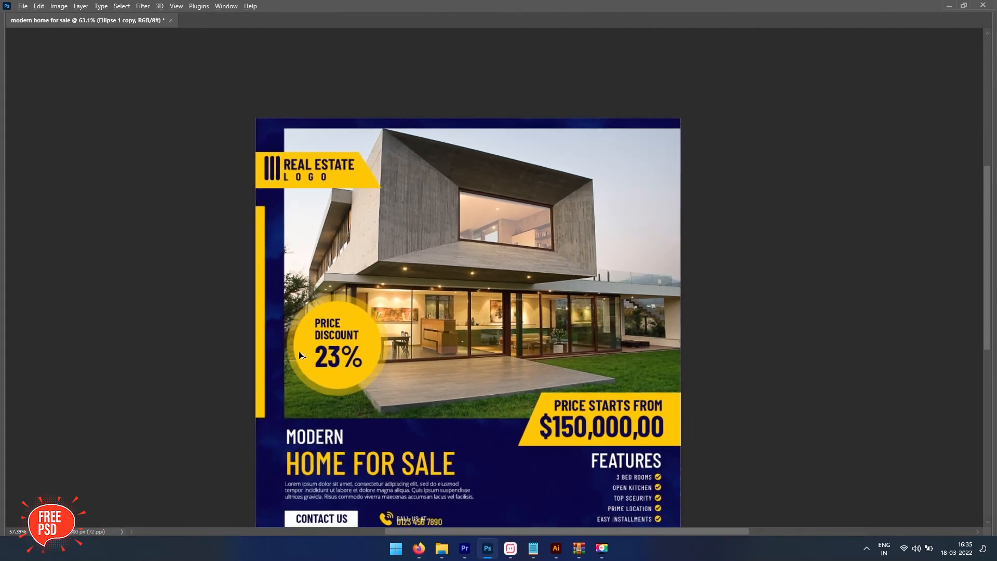
scroll(299, 355, "down", 3)
left_click_drag(268, 363, 601, 476)
key("shift+Down")
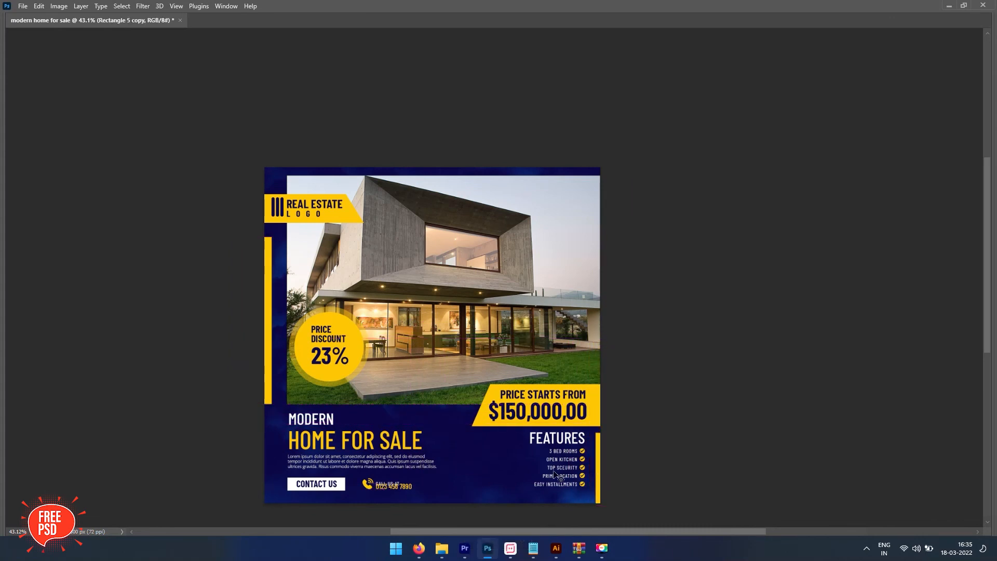
key("shift+Left")
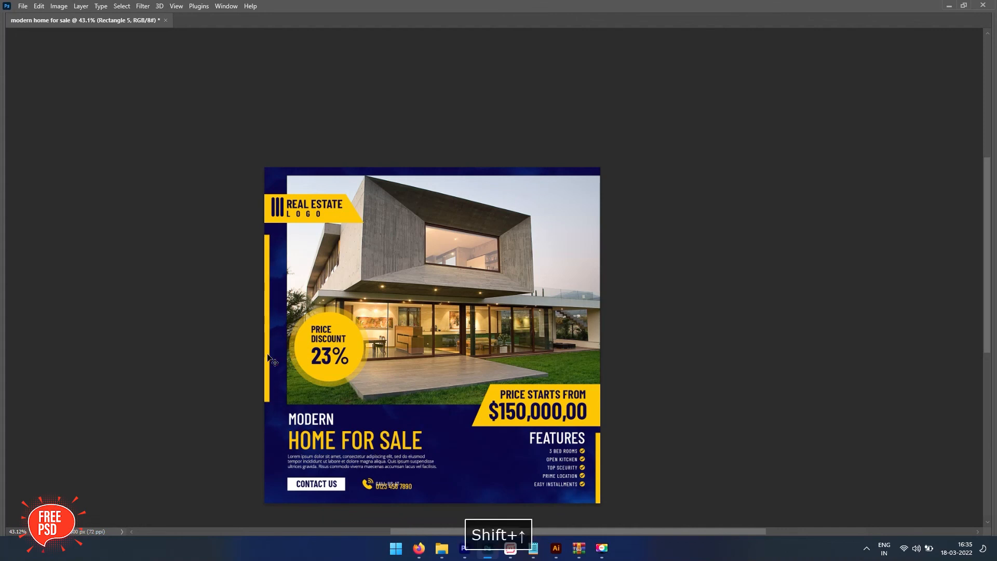